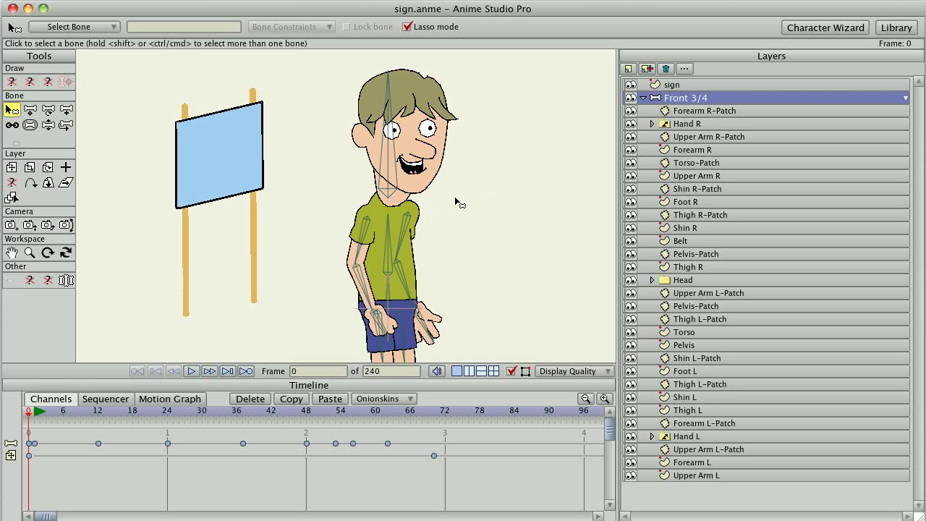
# Step: Look over the separate sign layer and the bones of the Front 3/4 character layer
pyautogui.moveTo(453, 234); pyautogui.dragTo(438, 239)
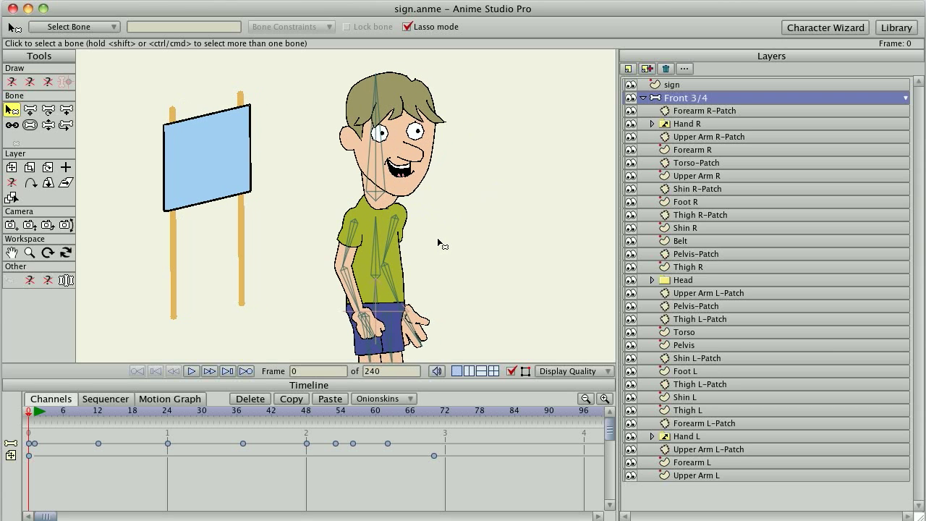
pyautogui.moveTo(437, 240); pyautogui.dragTo(429, 250)
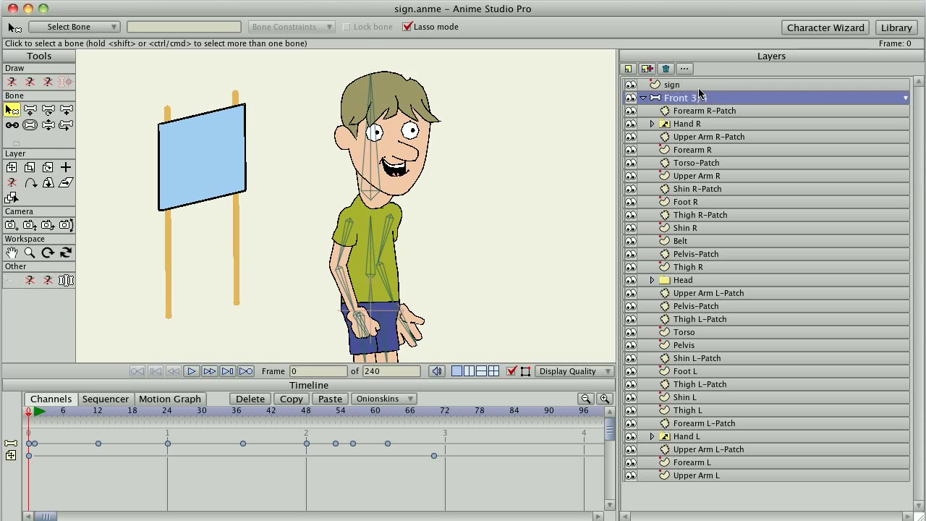
pyautogui.click(676, 84)
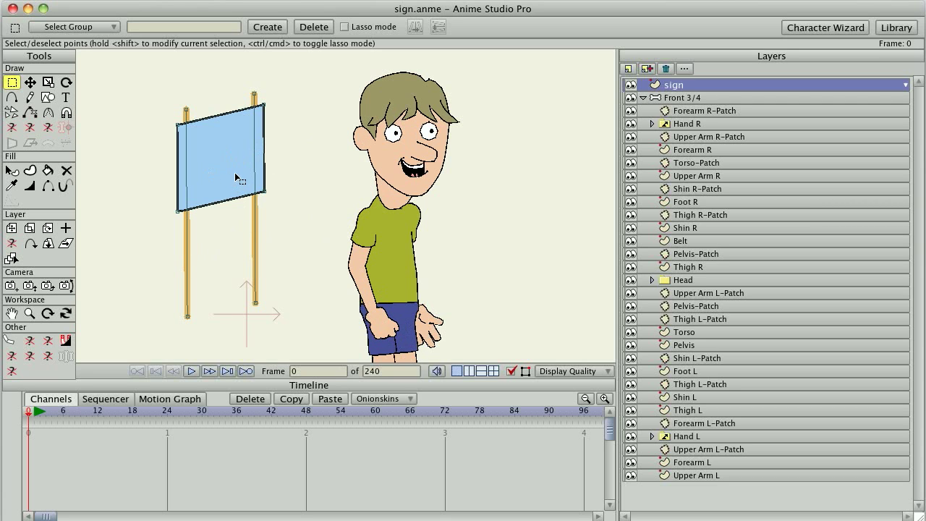
pyautogui.click(684, 99)
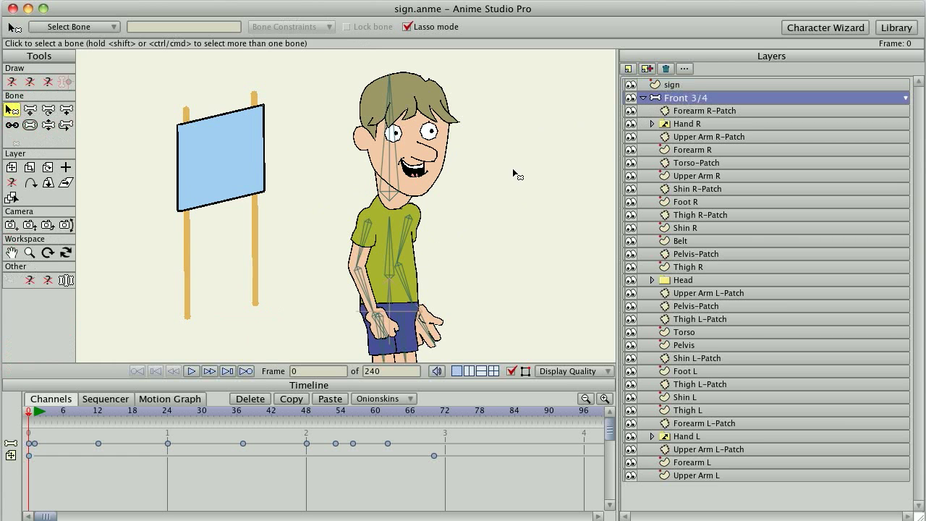
pyautogui.scroll(5, 474, 191)
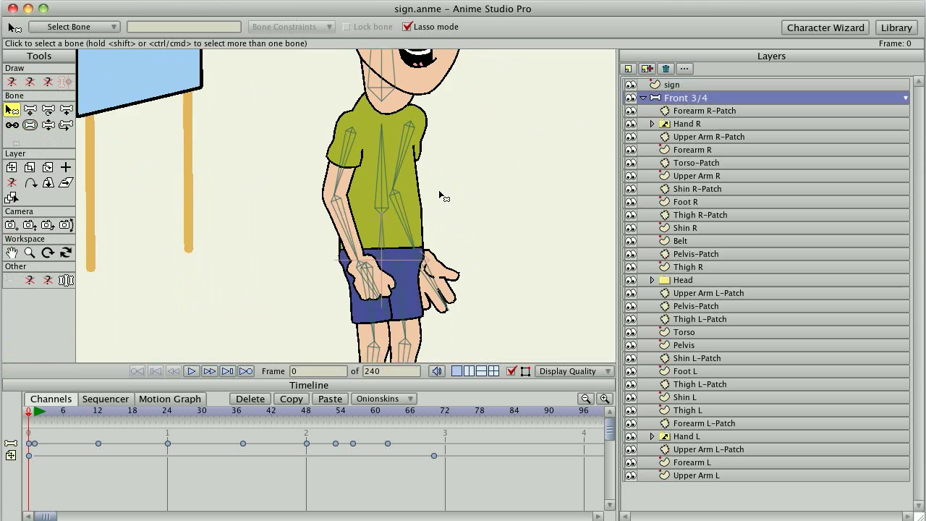
pyautogui.scroll(-4, 489, 278)
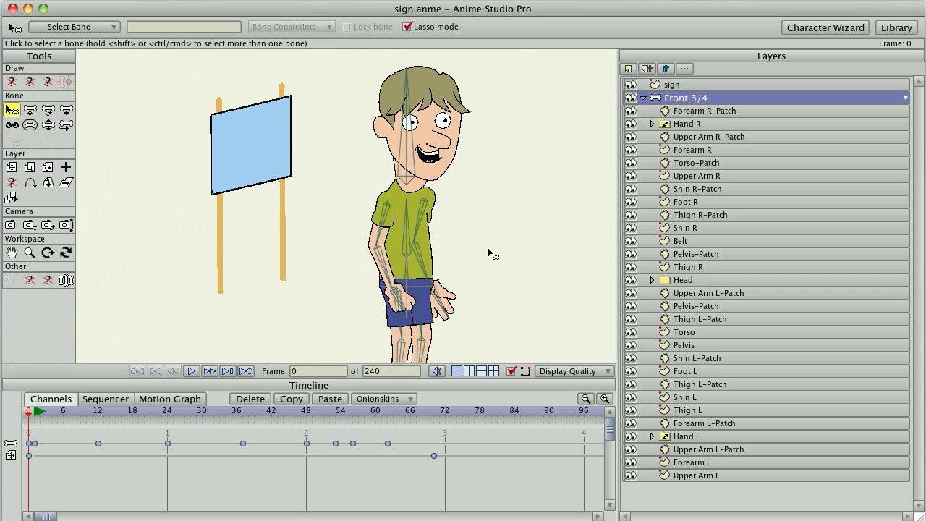
# Step: Compare the character's pose at frames 1 and 0, and delete the Front 3/4 layer's keyframe at about frame 70
pyautogui.moveTo(37, 414)
pyautogui.mouseDown()
pyautogui.moveTo(381, 414)
pyautogui.moveTo(132, 409)
pyautogui.moveTo(44, 387)
pyautogui.moveTo(36, 398)
pyautogui.moveTo(340, 405)
pyautogui.moveTo(0, 403)
pyautogui.moveTo(44, 409)
pyautogui.moveTo(33, 411)
pyautogui.mouseUp()
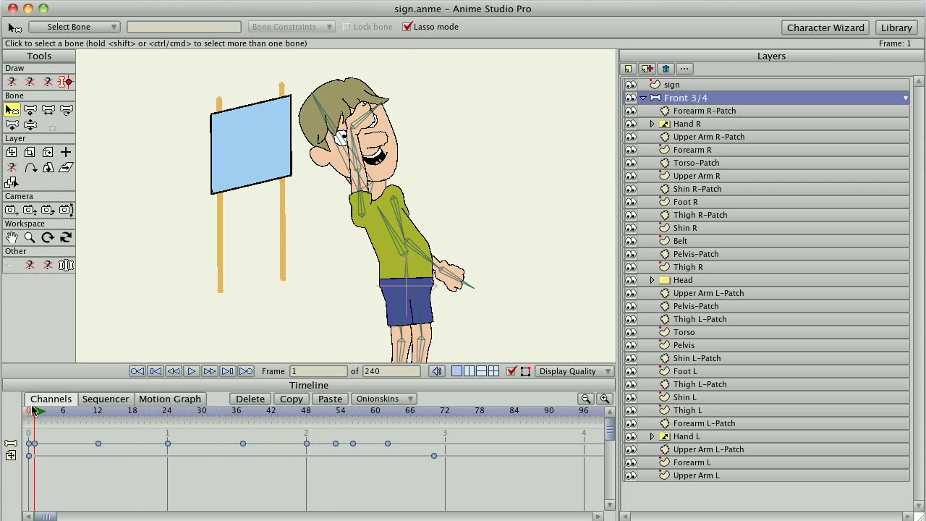
pyautogui.moveTo(33, 411); pyautogui.dragTo(17, 411)
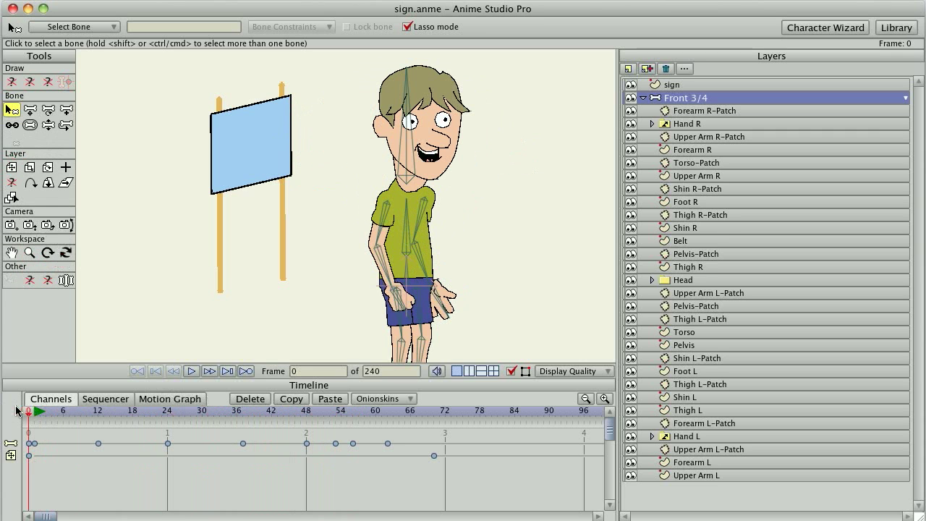
pyautogui.click(433, 456)
pyautogui.click(250, 399)
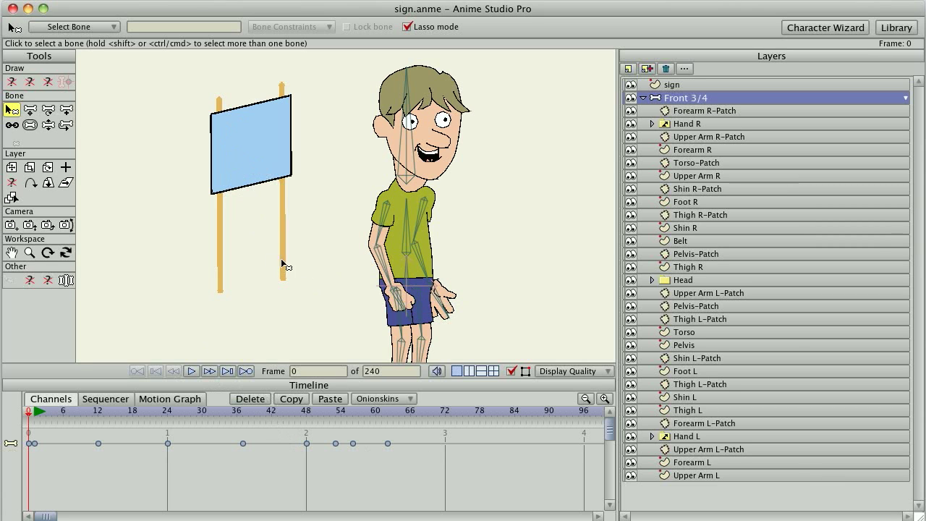
pyautogui.click(40, 412)
pyautogui.moveTo(40, 413); pyautogui.dragTo(12, 412)
pyautogui.moveTo(443, 258); pyautogui.dragTo(437, 251)
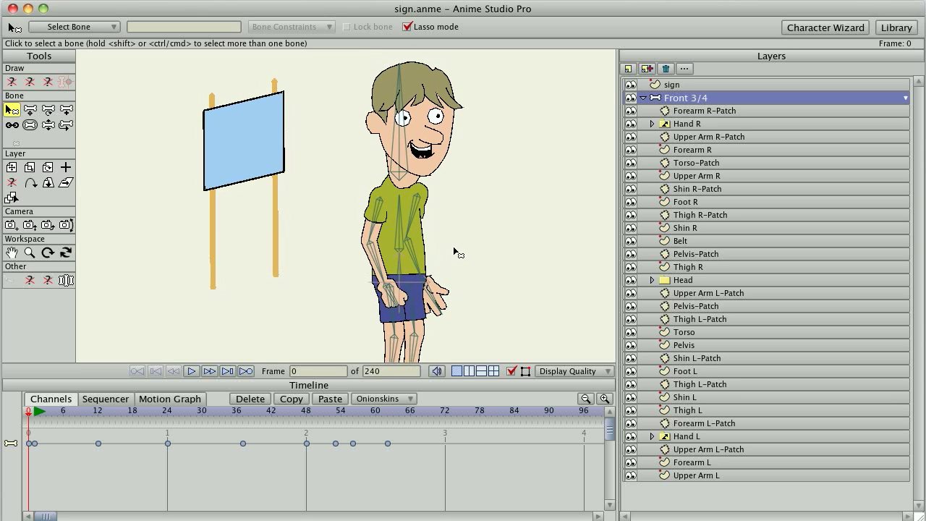
pyautogui.moveTo(452, 246); pyautogui.dragTo(444, 253)
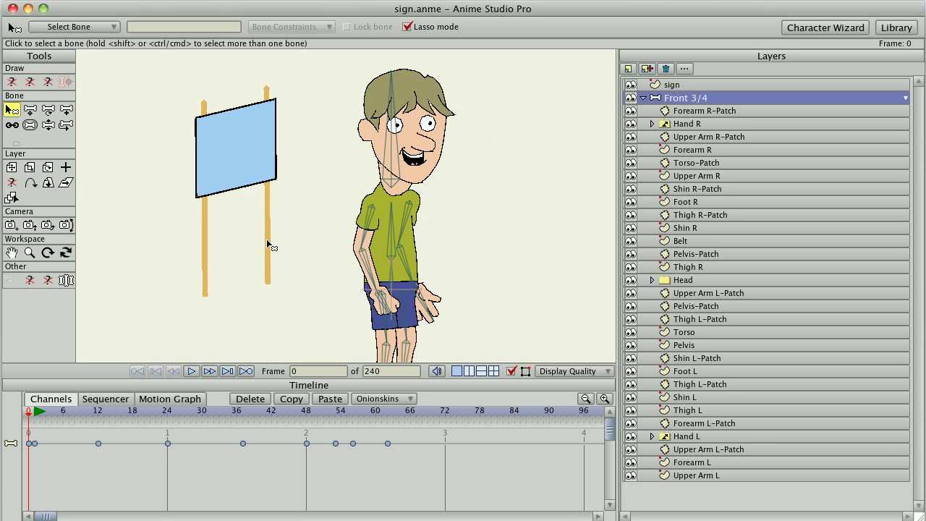
pyautogui.moveTo(513, 193); pyautogui.dragTo(485, 203)
pyautogui.moveTo(454, 250); pyautogui.dragTo(470, 231)
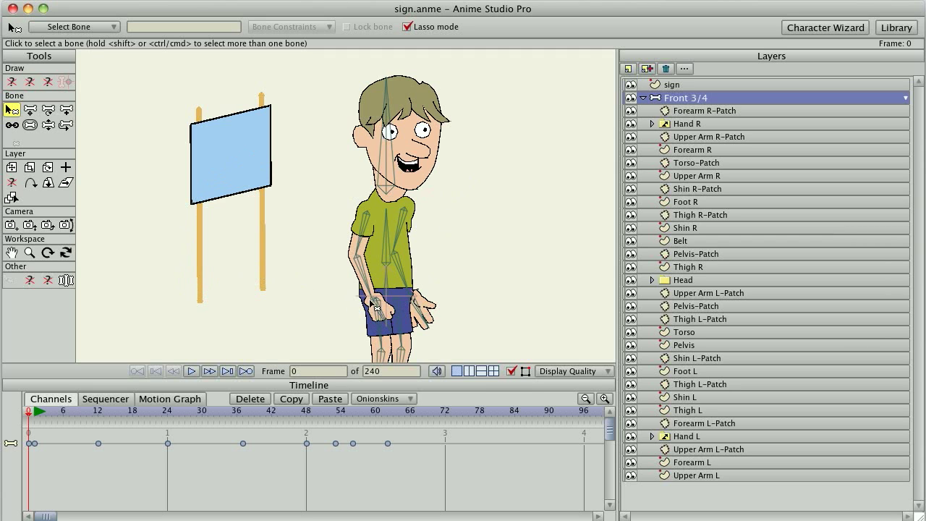
pyautogui.moveTo(456, 235)
pyautogui.mouseDown()
pyautogui.moveTo(436, 233)
pyautogui.moveTo(477, 219)
pyautogui.moveTo(457, 229)
pyautogui.moveTo(458, 240)
pyautogui.mouseUp()
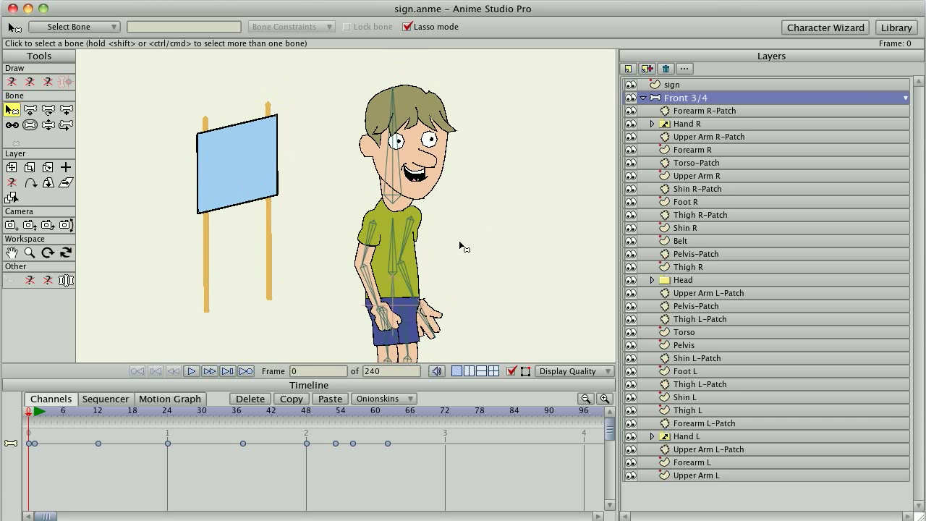
pyautogui.moveTo(456, 254); pyautogui.dragTo(460, 246)
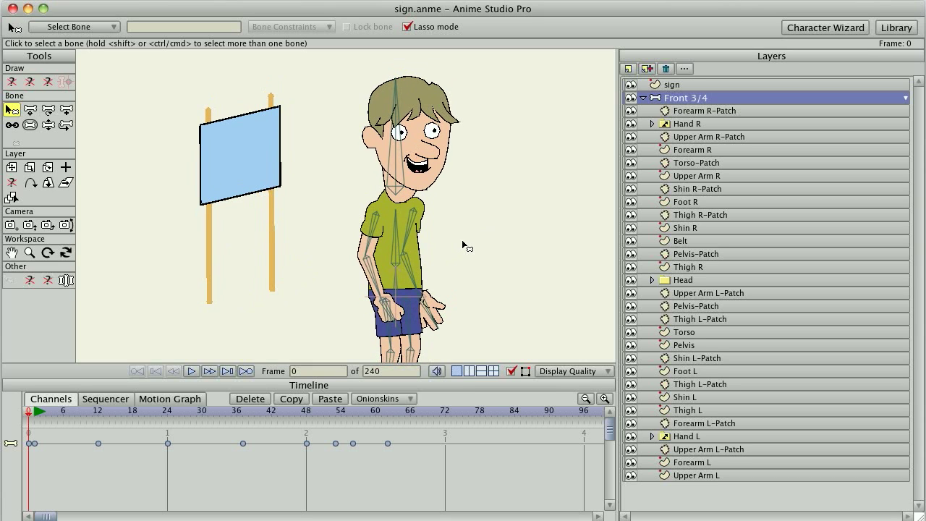
pyautogui.moveTo(467, 277); pyautogui.dragTo(467, 265)
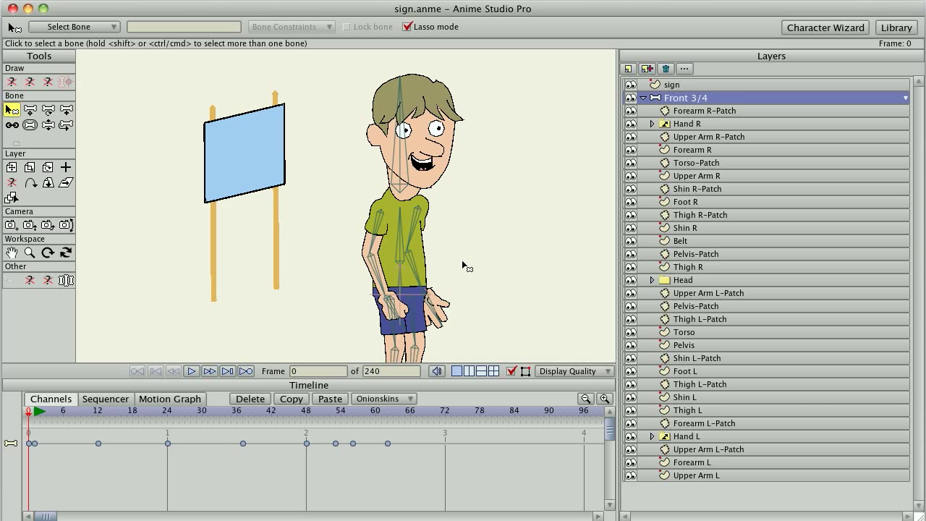
pyautogui.moveTo(459, 283); pyautogui.dragTo(453, 281)
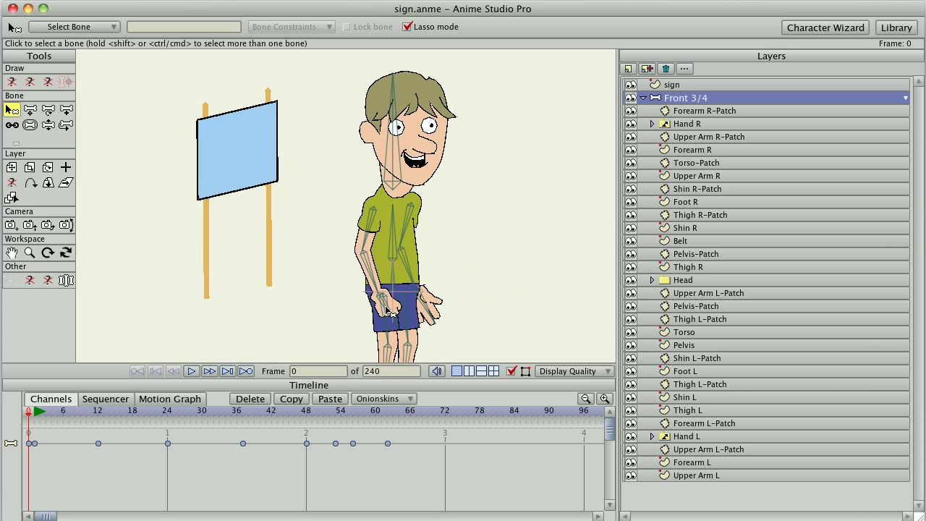
pyautogui.moveTo(467, 275); pyautogui.dragTo(474, 262)
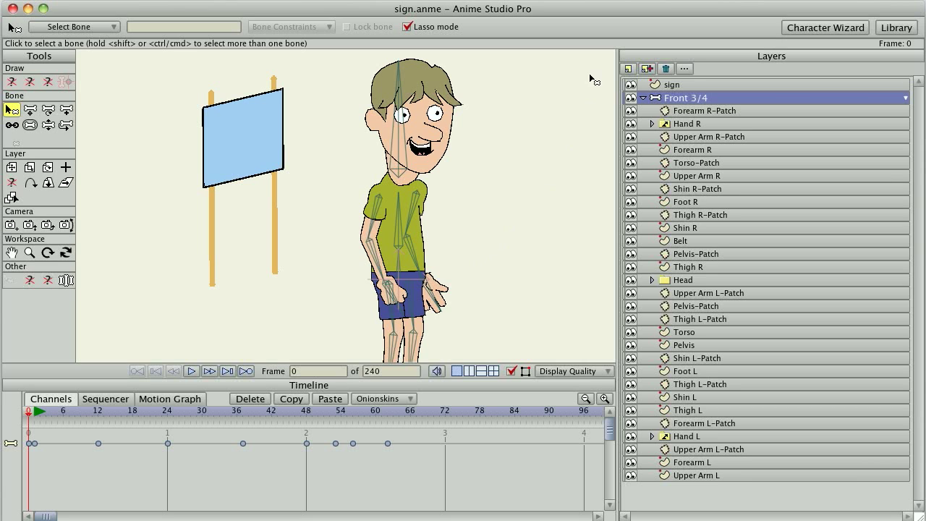
pyautogui.moveTo(421, 216); pyautogui.dragTo(459, 228)
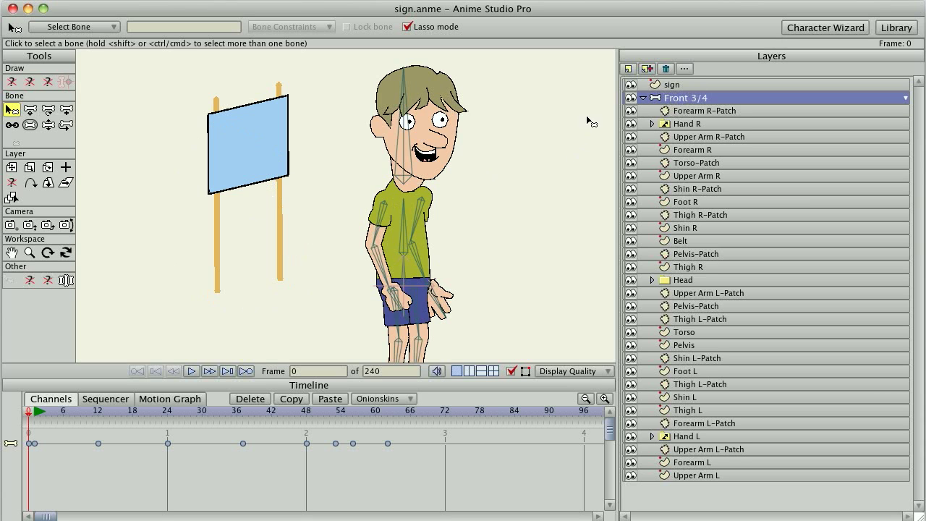
# Step: Move the Hand L and Forearm L-Patch layers together to directly below Hand R in the Front 3/4 layer order
pyautogui.click(677, 86)
pyautogui.click(681, 125)
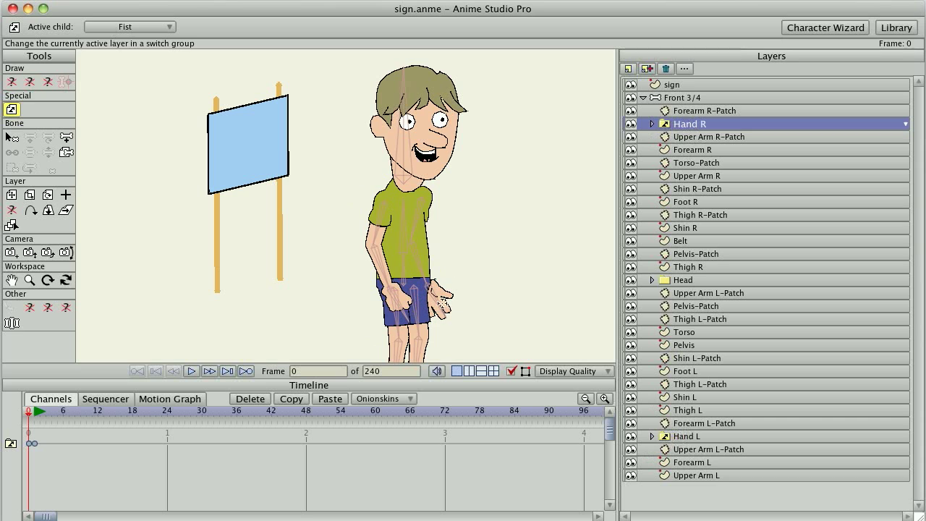
pyautogui.click(687, 439)
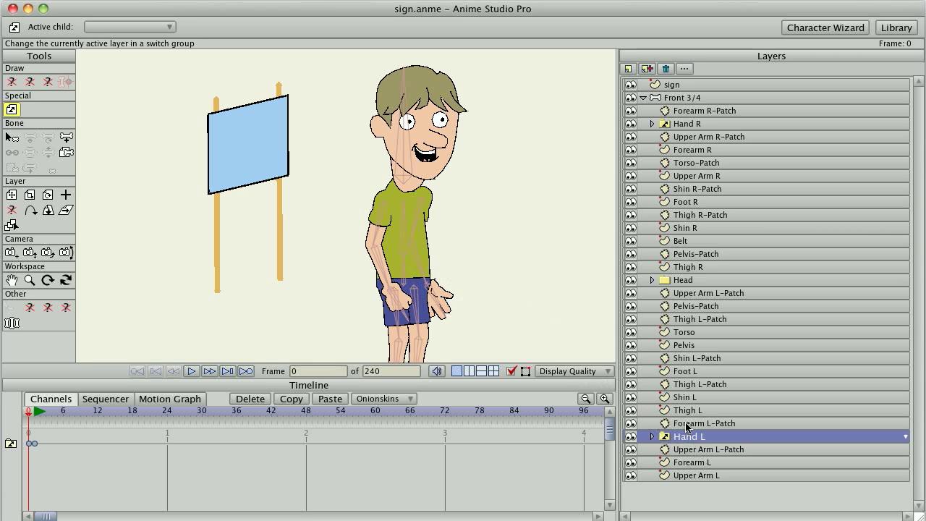
pyautogui.keyDown('super'); pyautogui.click(689, 453); pyautogui.keyUp('super')
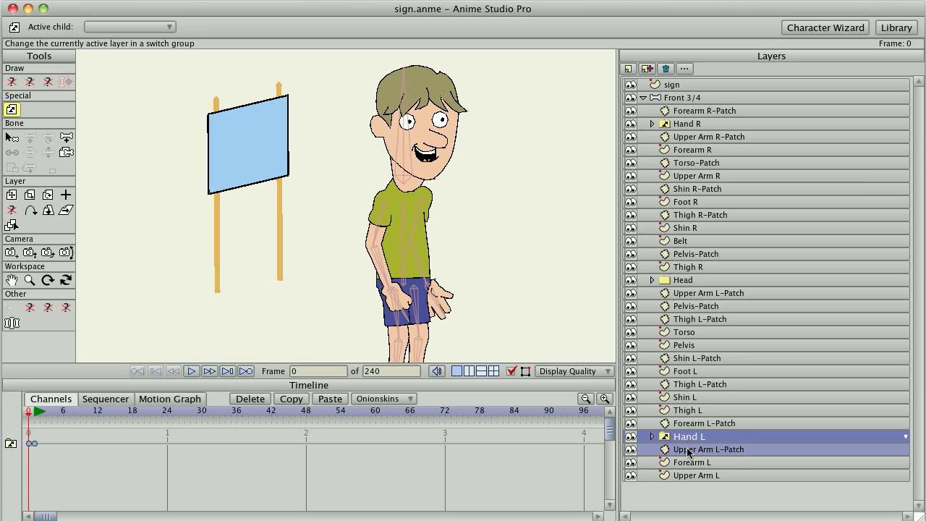
pyautogui.keyDown('super'); pyautogui.click(689, 447); pyautogui.keyUp('super')
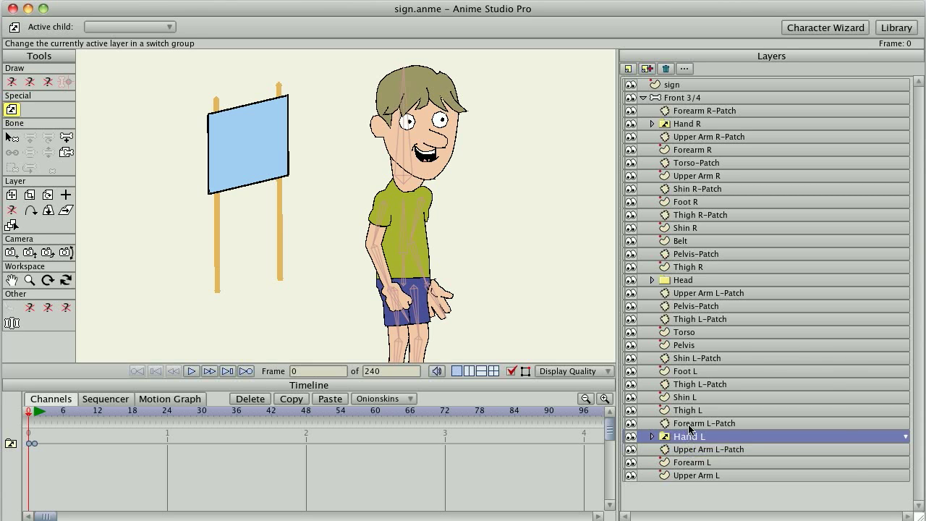
pyautogui.keyDown('super'); pyautogui.click(690, 425); pyautogui.keyUp('super')
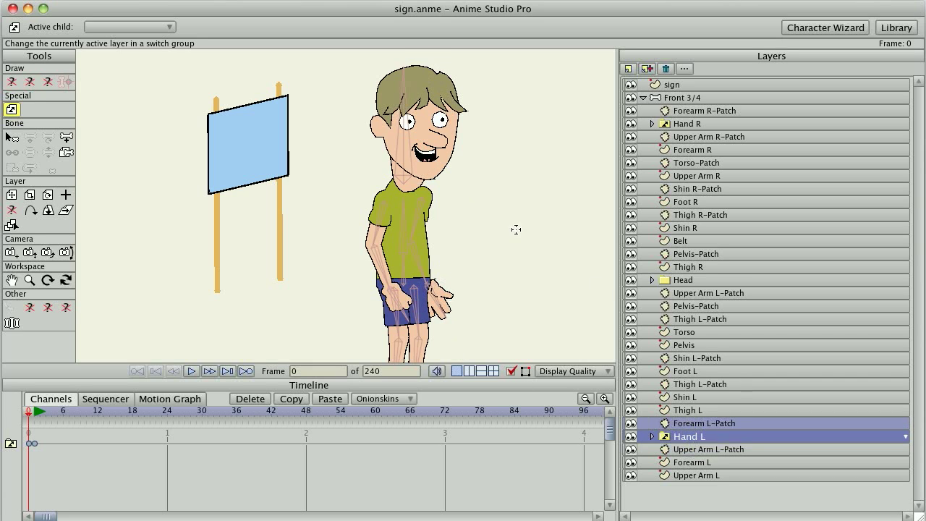
pyautogui.scroll(2, 528, 321)
pyautogui.moveTo(523, 316); pyautogui.dragTo(417, 162)
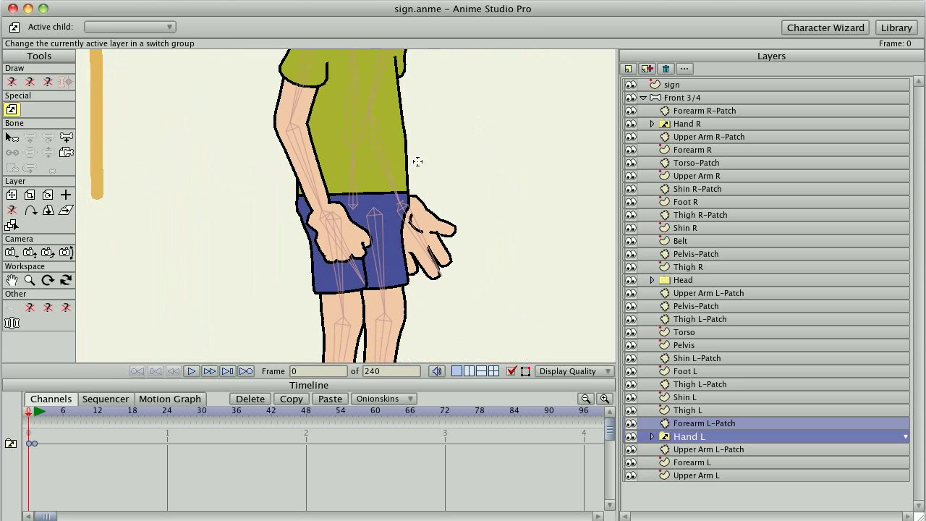
pyautogui.scroll(1, 424, 209)
pyautogui.click(683, 426)
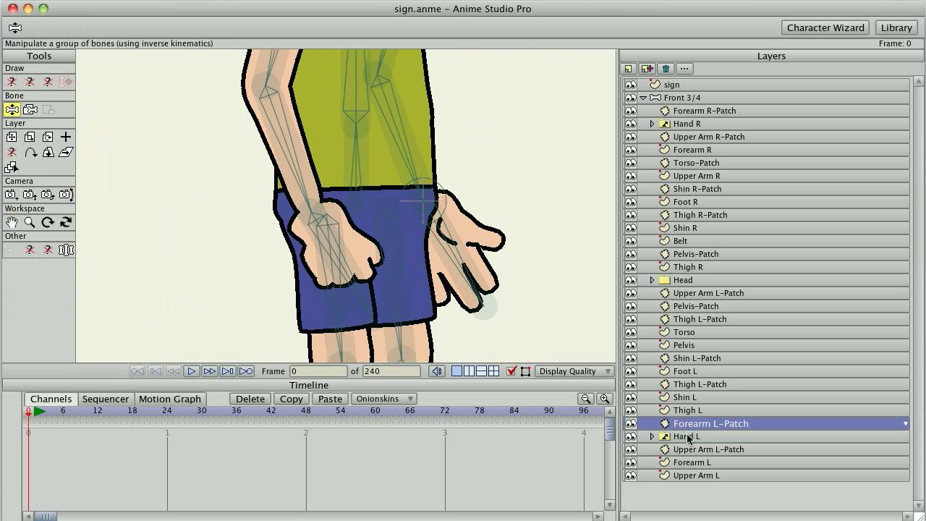
pyautogui.click(686, 436)
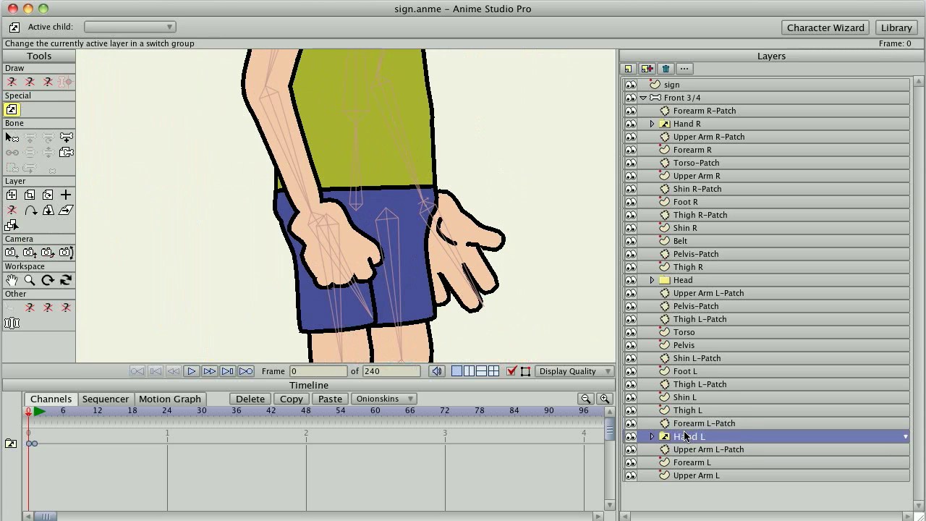
pyautogui.keyDown('shift'); pyautogui.click(688, 424); pyautogui.keyUp('shift')
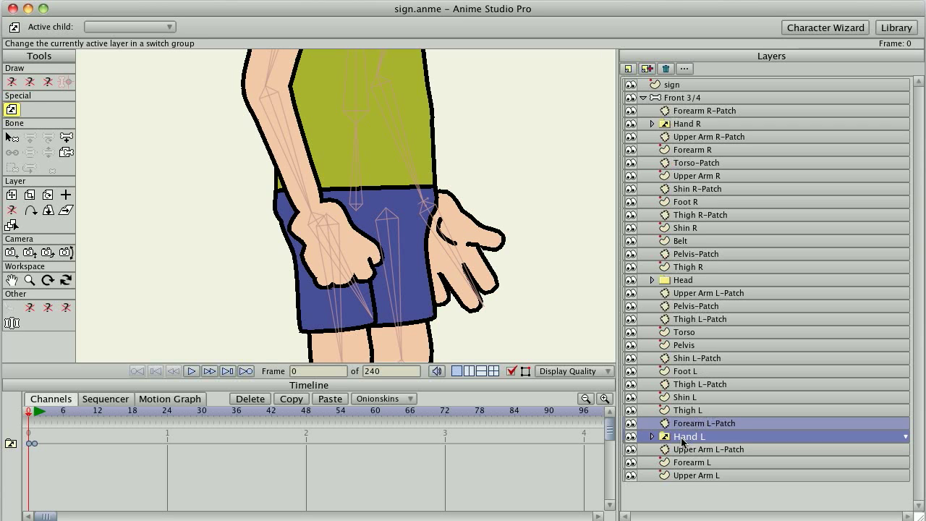
pyautogui.moveTo(680, 440); pyautogui.dragTo(696, 138)
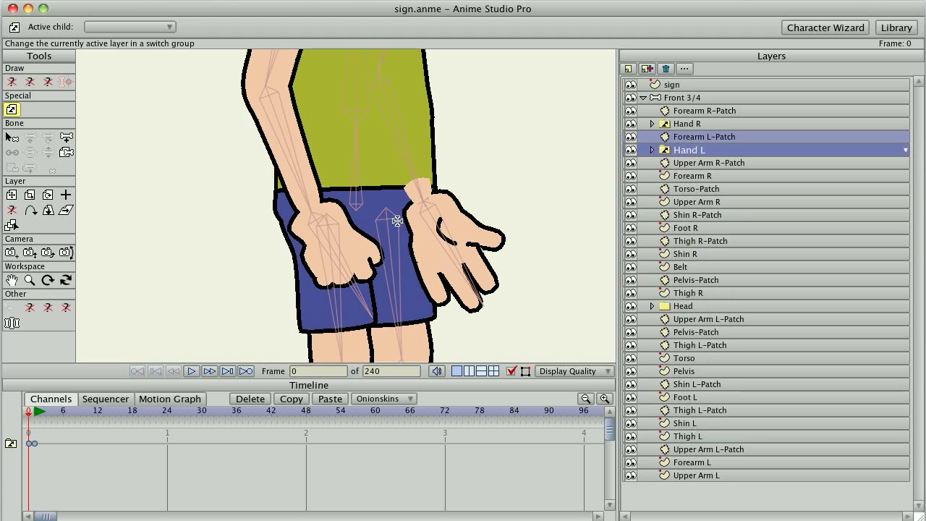
# Step: Check how the reordered left hand appears in the animation at frames 6 and 1
pyautogui.scroll(-5, 468, 276)
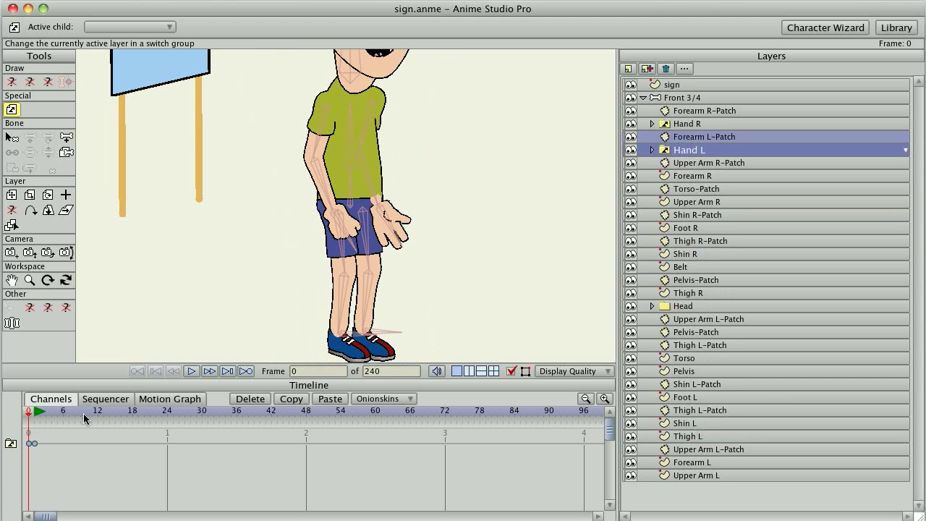
pyautogui.click(41, 414)
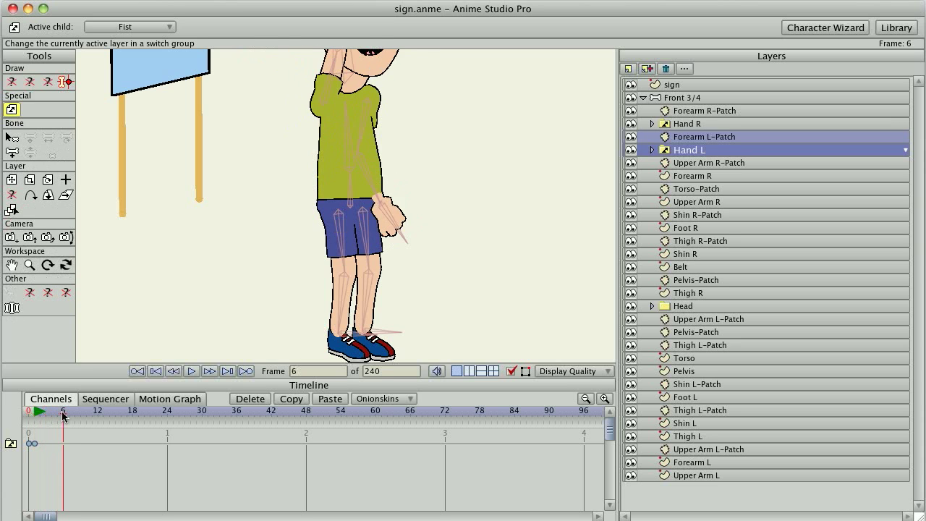
pyautogui.click(36, 416)
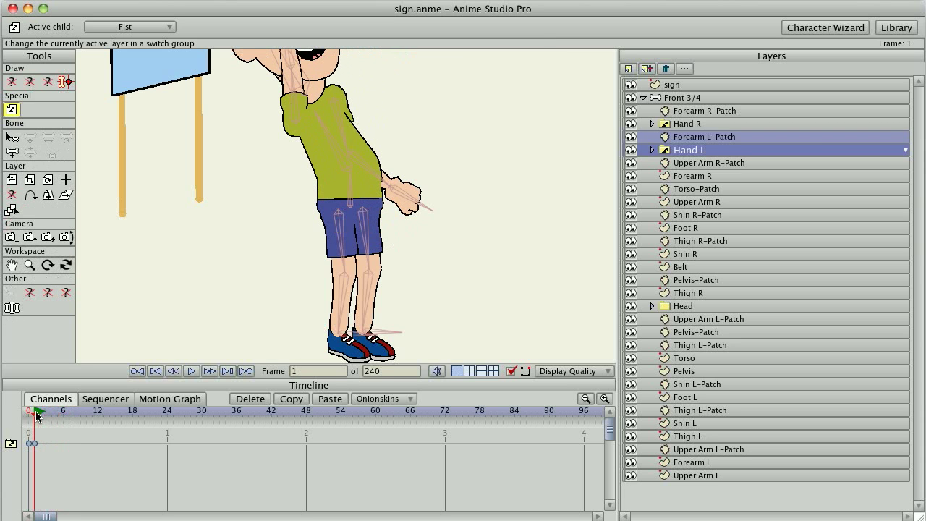
# Step: Check the Front 3/4 layer's depth sorting settings for animated layer order, leave them as they are, and return to frame 0
pyautogui.doubleClick(676, 97)
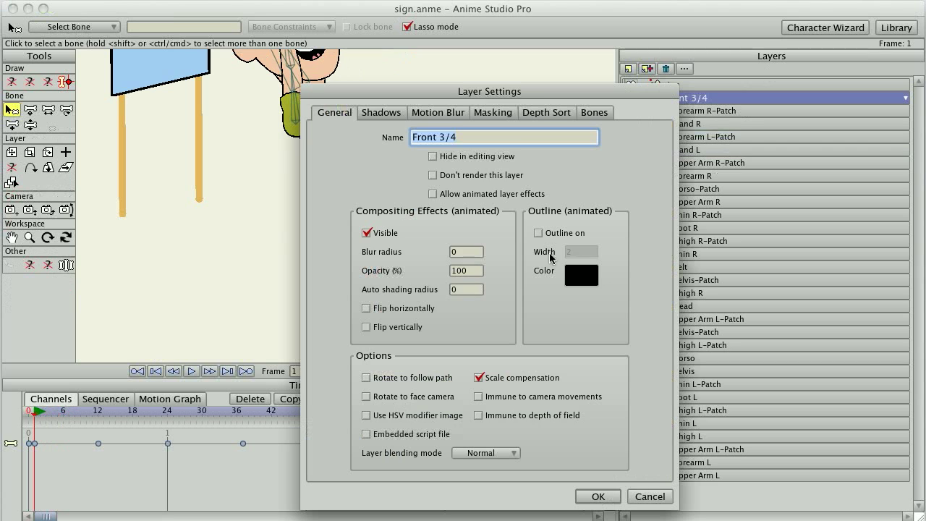
pyautogui.click(539, 114)
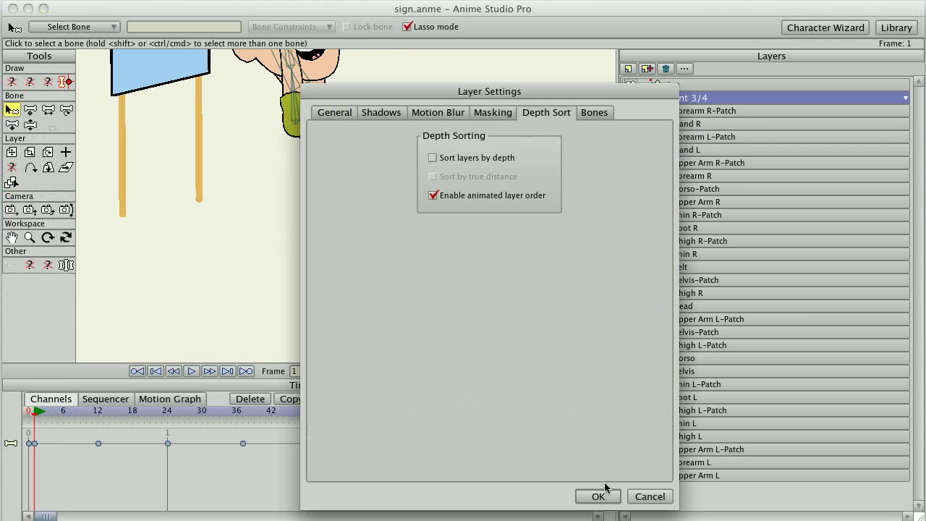
pyautogui.click(653, 496)
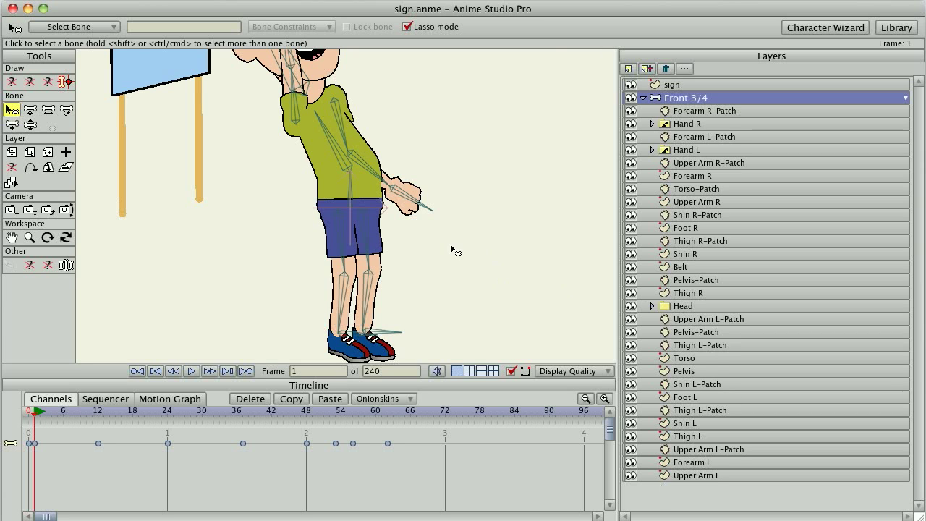
pyautogui.click(30, 412)
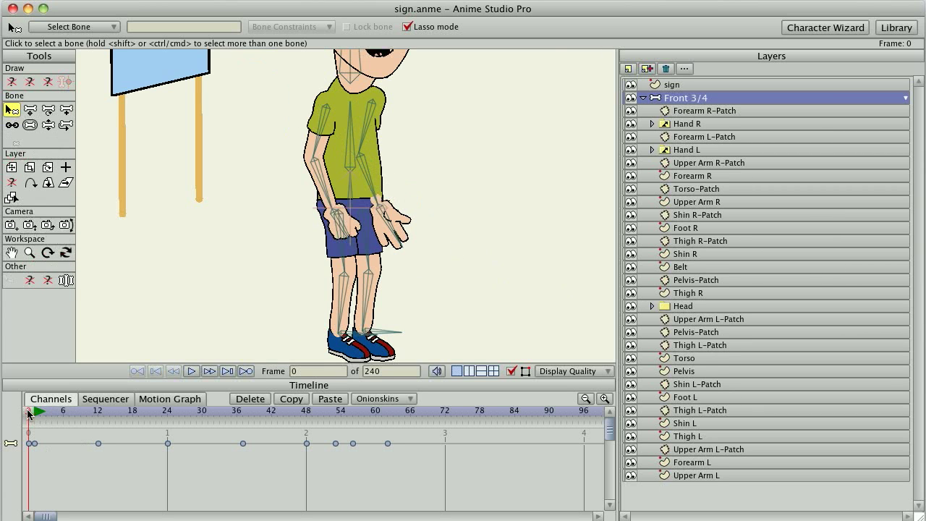
# Step: At frame 1, move Forearm L-Patch and Hand L together to directly below Thigh L in the Front 3/4 layer order
pyautogui.click(705, 111)
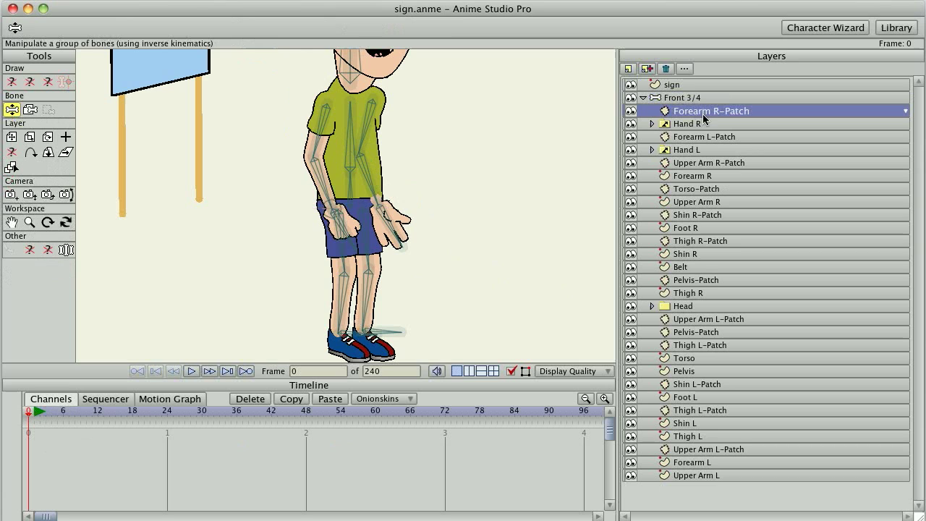
pyautogui.click(699, 139)
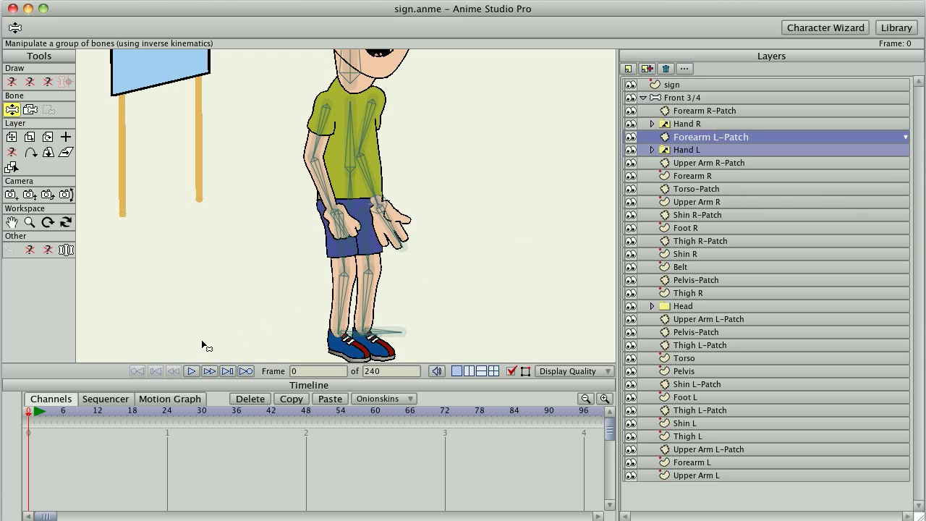
pyautogui.click(35, 415)
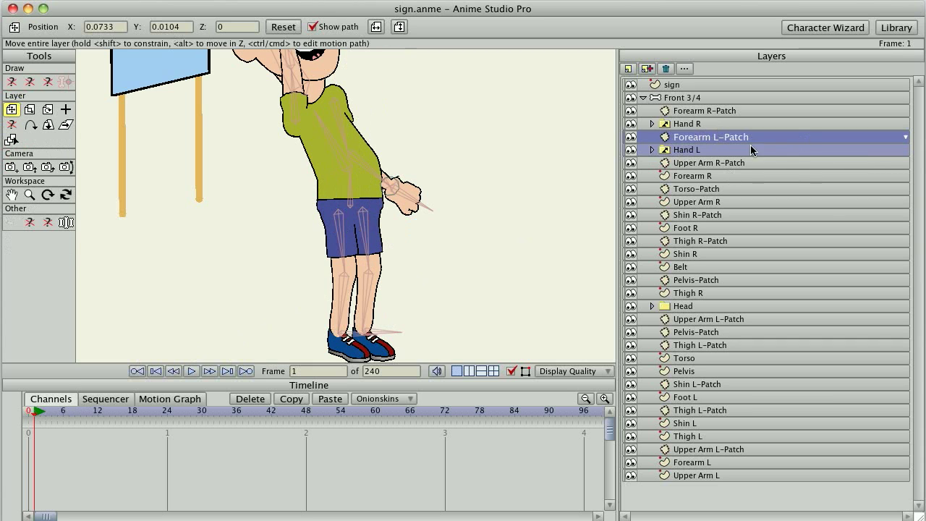
pyautogui.click(698, 151)
pyautogui.moveTo(699, 151); pyautogui.dragTo(691, 447)
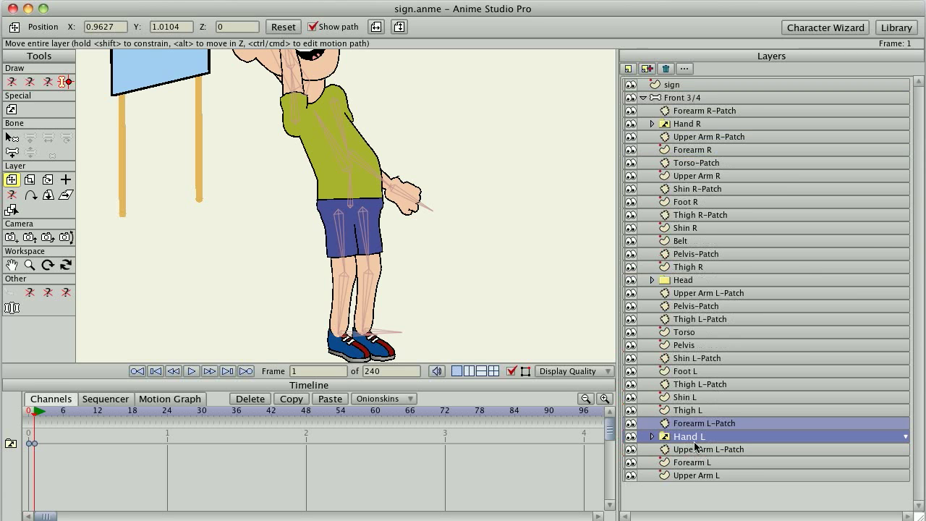
# Step: Move Forearm L-Patch and Hand L together up to directly below Forearm R in the frame 1 layer order
pyautogui.moveTo(466, 259); pyautogui.dragTo(467, 283)
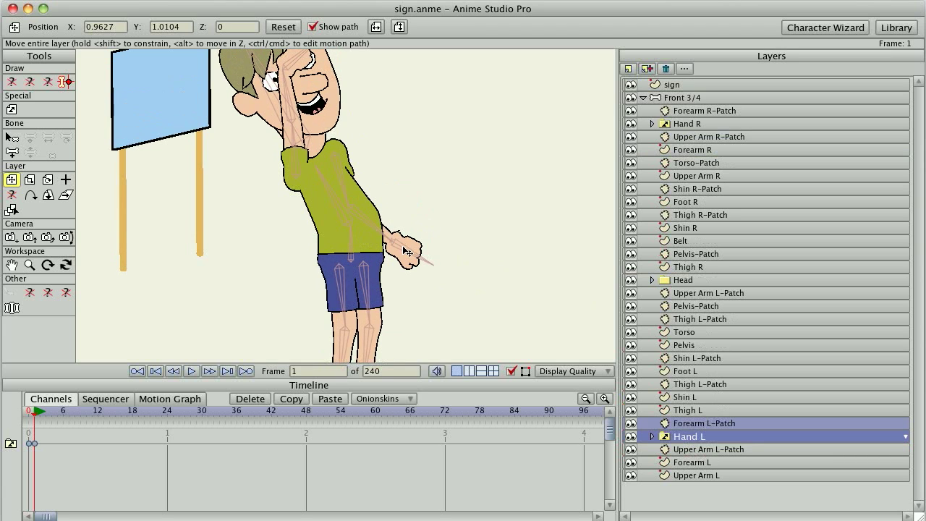
pyautogui.moveTo(35, 418)
pyautogui.mouseDown()
pyautogui.moveTo(97, 417)
pyautogui.moveTo(35, 418)
pyautogui.mouseUp()
pyautogui.moveTo(373, 138); pyautogui.dragTo(406, 223)
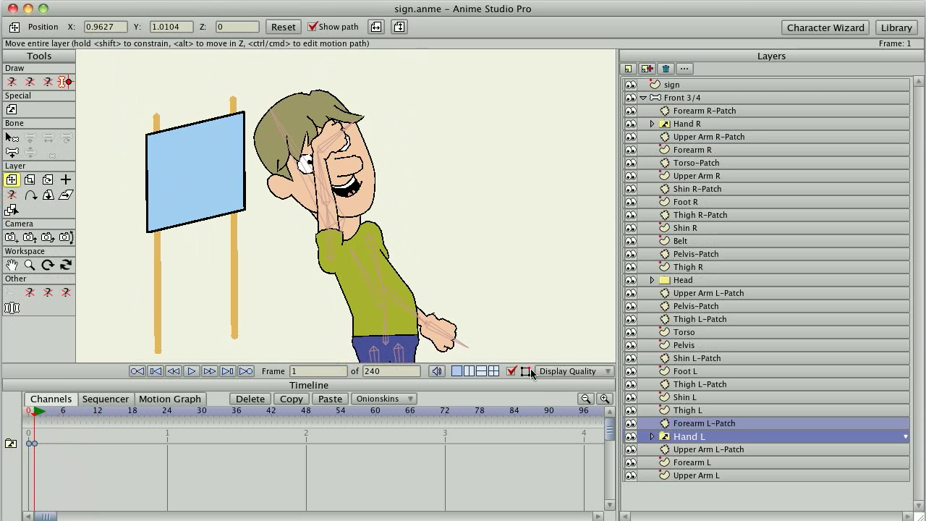
pyautogui.click(684, 425)
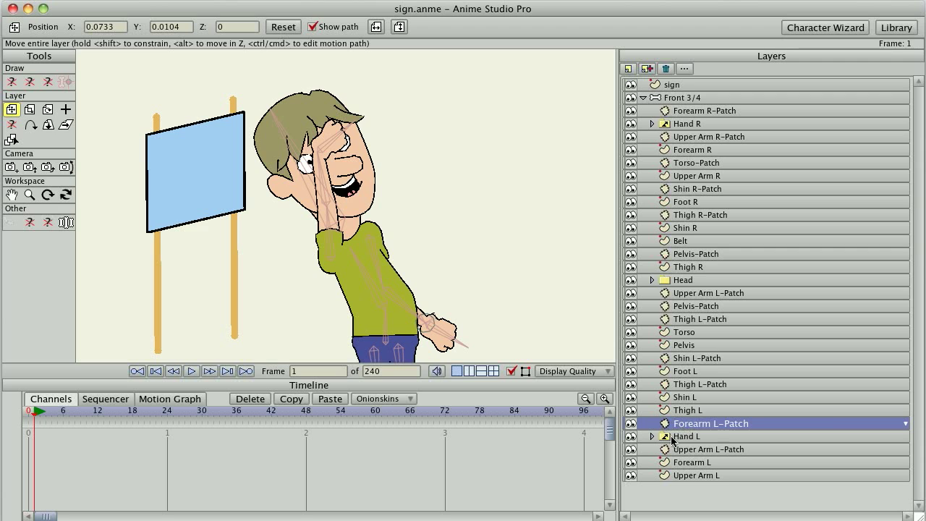
pyautogui.click(677, 436)
pyautogui.moveTo(683, 426); pyautogui.dragTo(681, 157)
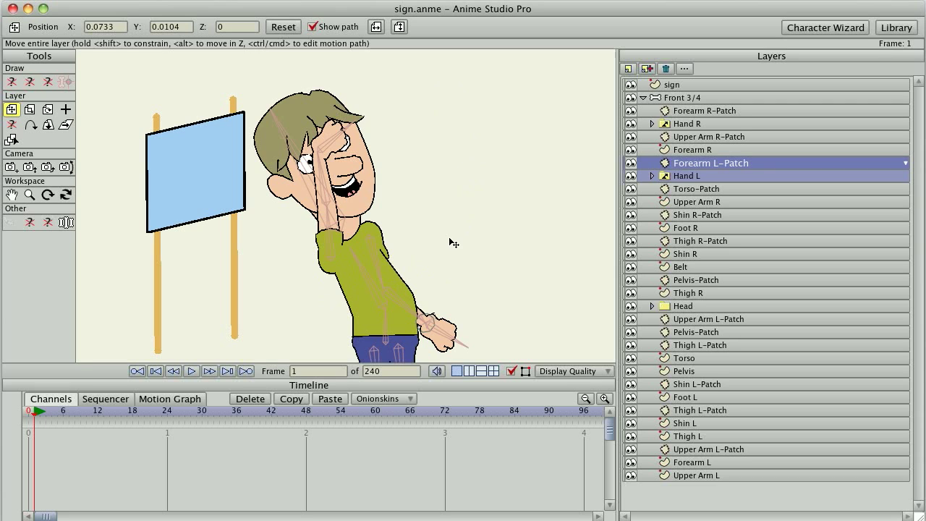
# Step: Return to frame 0 and move the sign layer into the Front 3/4 bone layer, above Forearm R-Patch
pyautogui.moveTo(465, 244); pyautogui.dragTo(437, 273)
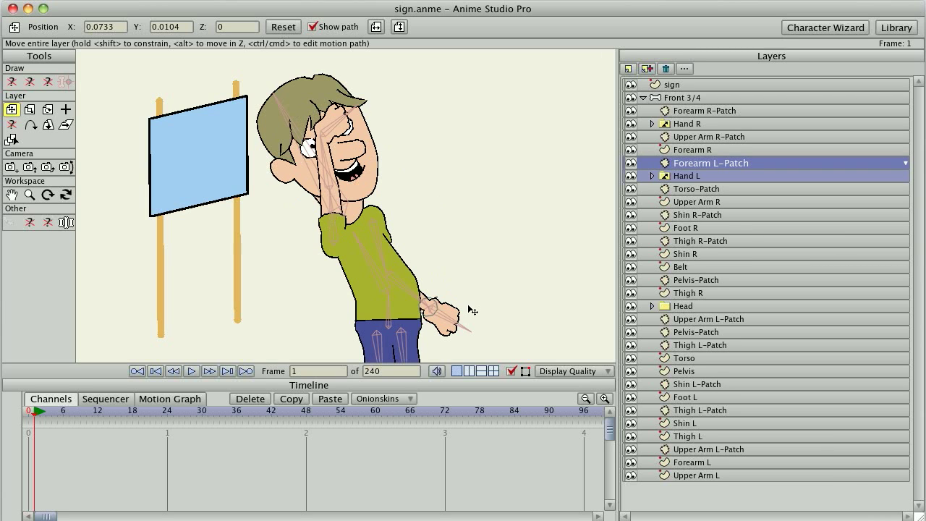
pyautogui.moveTo(471, 286); pyautogui.dragTo(484, 303)
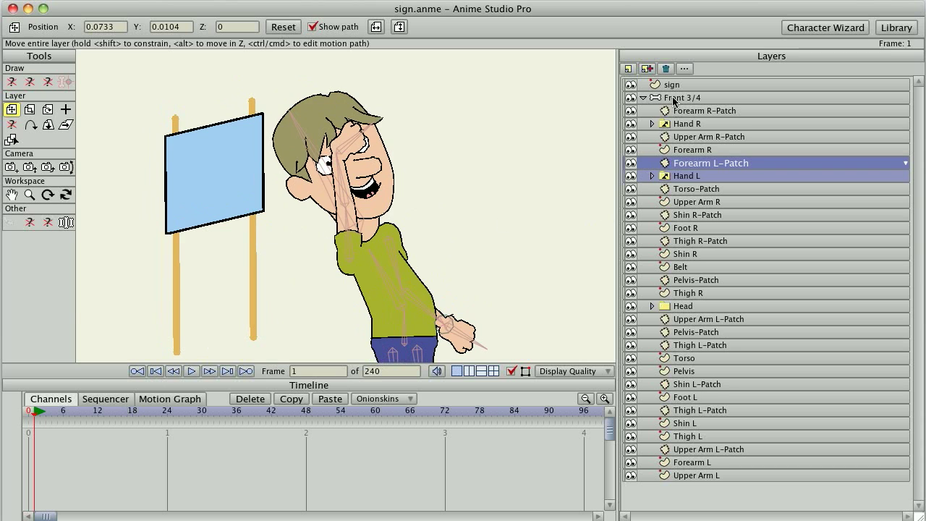
pyautogui.click(731, 86)
pyautogui.moveTo(684, 86)
pyautogui.mouseDown()
pyautogui.moveTo(684, 101)
pyautogui.moveTo(686, 86)
pyautogui.mouseUp()
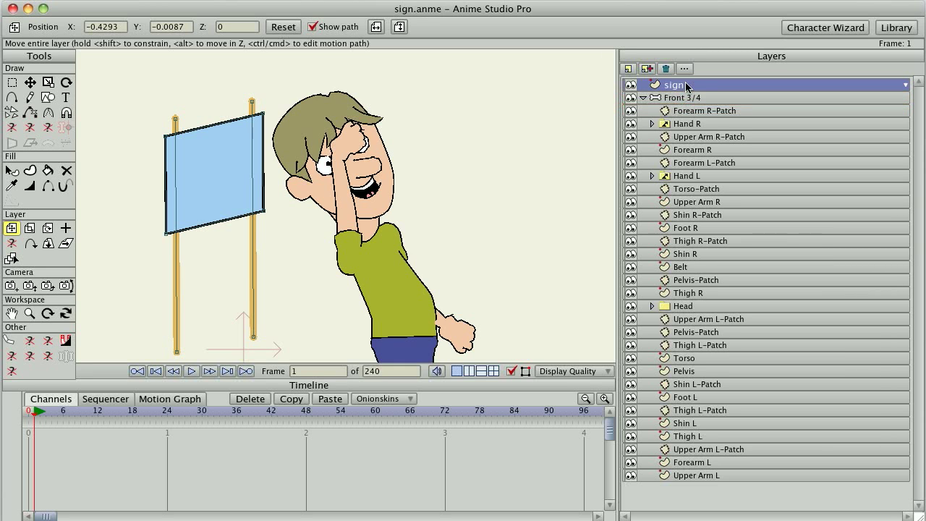
pyautogui.press('Left')
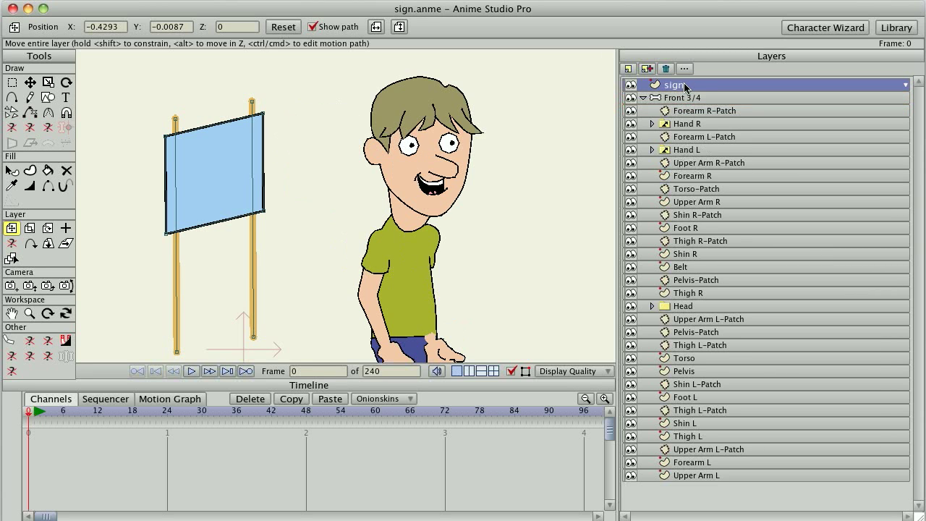
pyautogui.moveTo(684, 86); pyautogui.dragTo(688, 110)
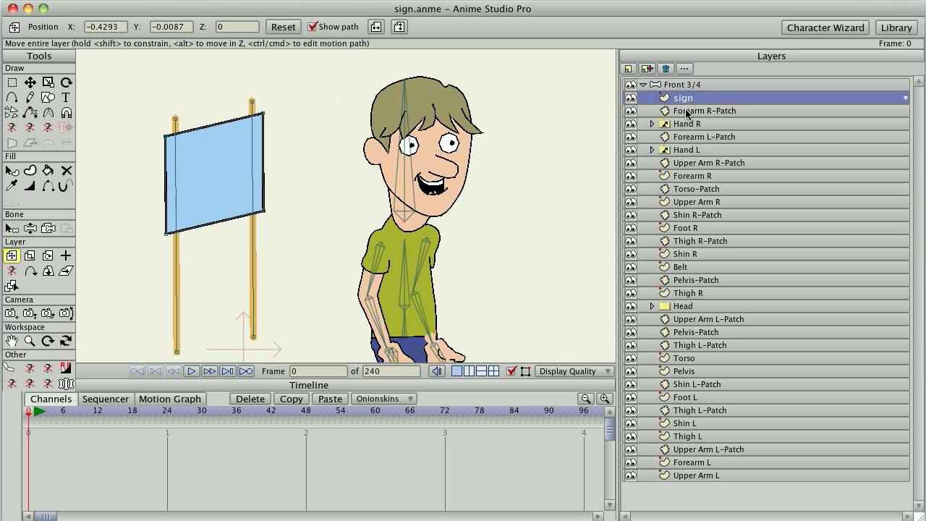
# Step: Select all the points of the sign artwork and set their position to X 0 and Y 0
pyautogui.scroll(-3, 452, 217)
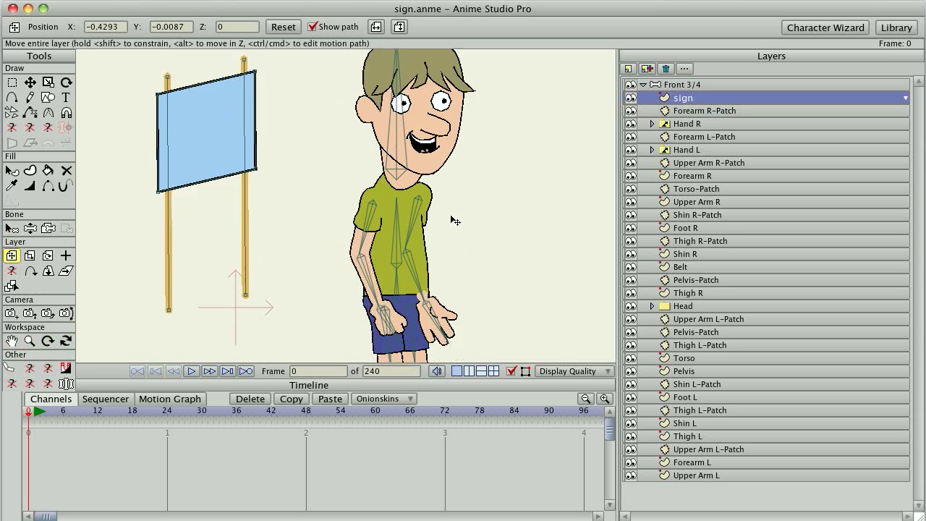
pyautogui.scroll(-3, 452, 217)
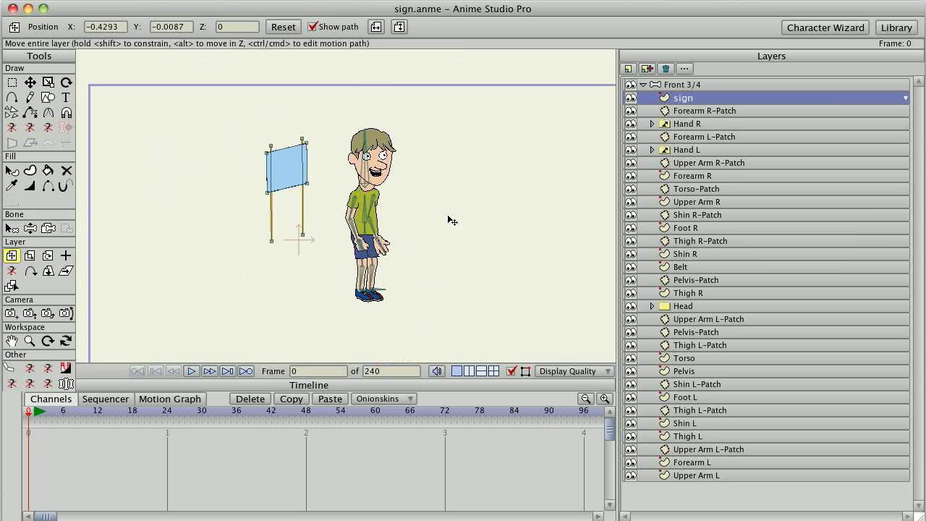
pyautogui.scroll(1, 452, 220)
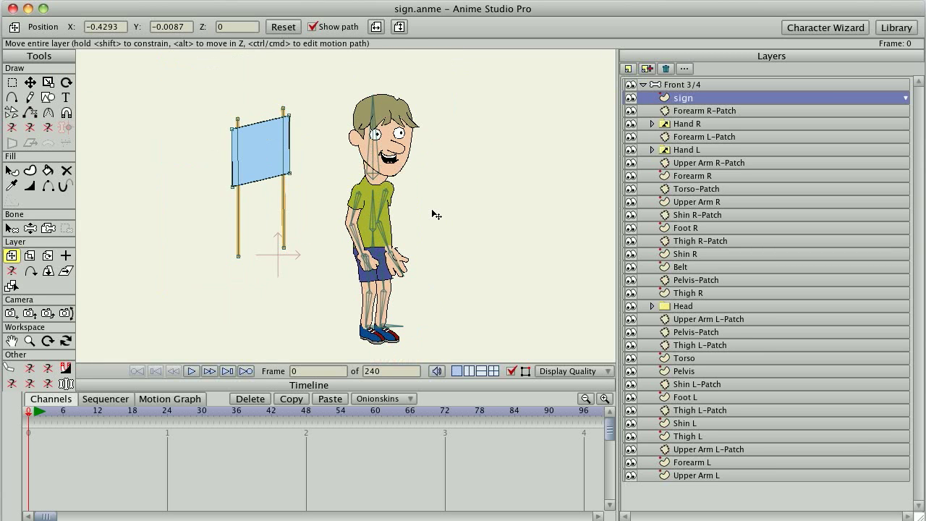
pyautogui.press('t')
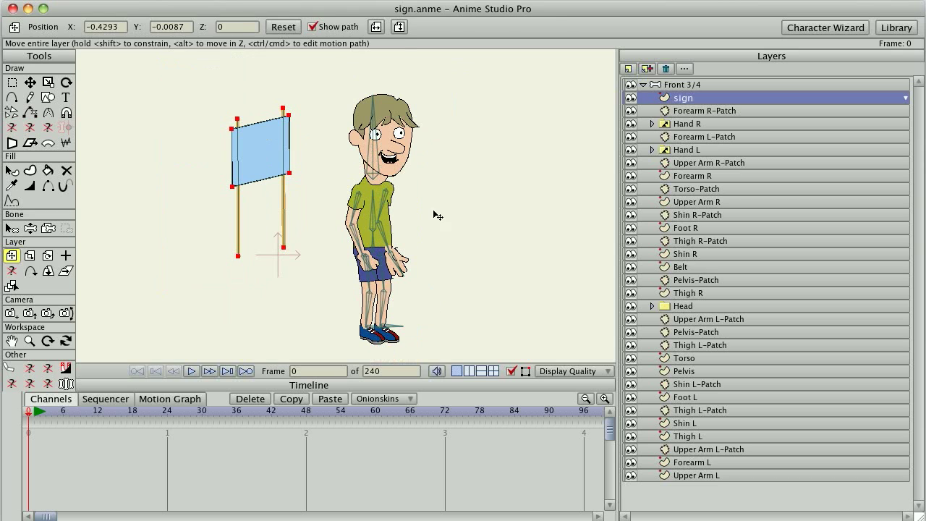
pyautogui.click(209, 26)
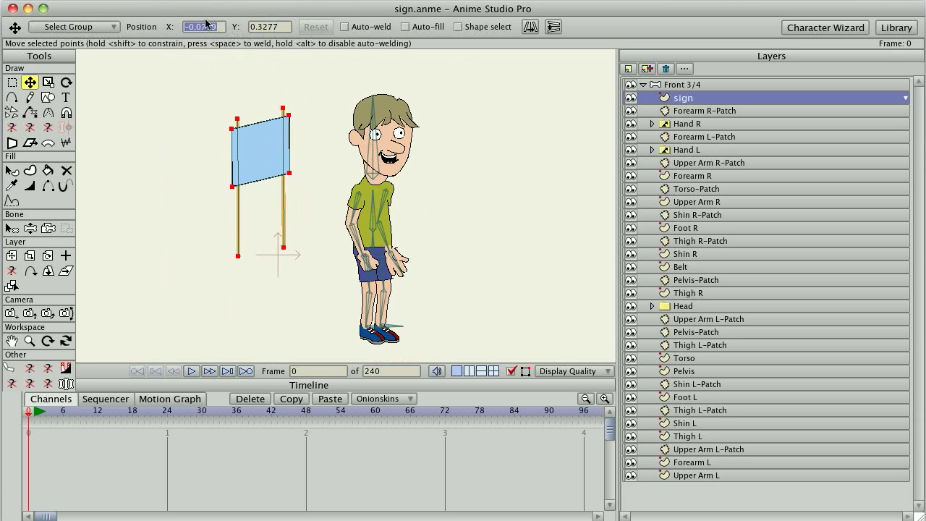
pyautogui.write('0')
pyautogui.press('Tab')
pyautogui.write('0')
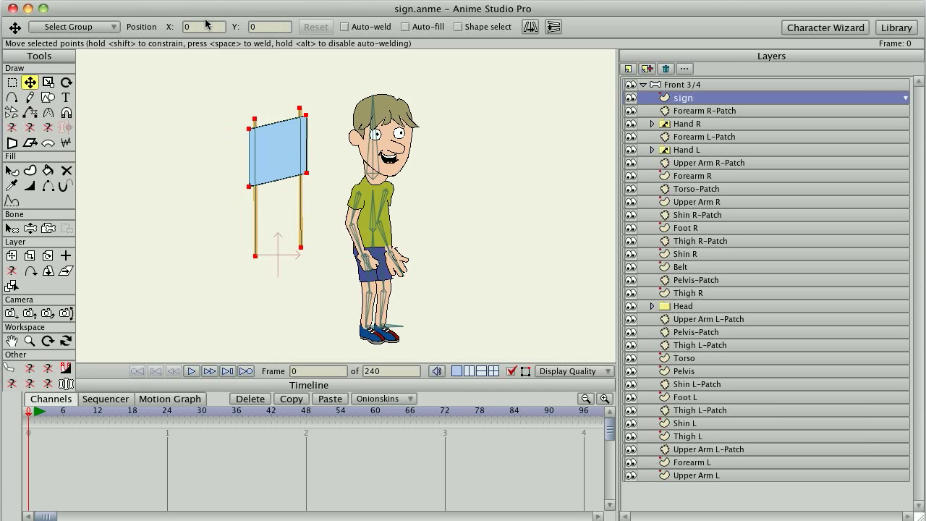
pyautogui.press('Return')
# Step: Select the Hand R bone in the Front 3/4 layer
pyautogui.moveTo(426, 258); pyautogui.dragTo(436, 210)
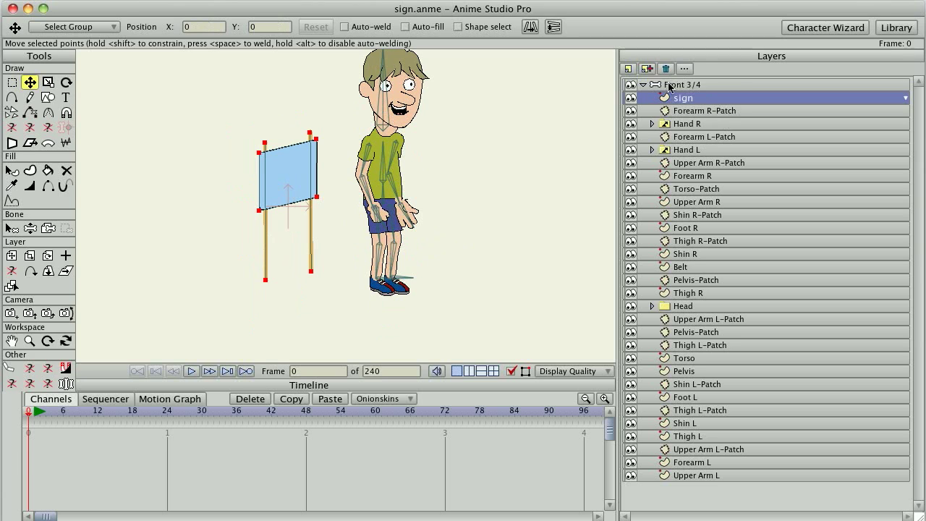
pyautogui.click(687, 85)
pyautogui.moveTo(429, 264); pyautogui.dragTo(438, 228)
pyautogui.scroll(2, 438, 228)
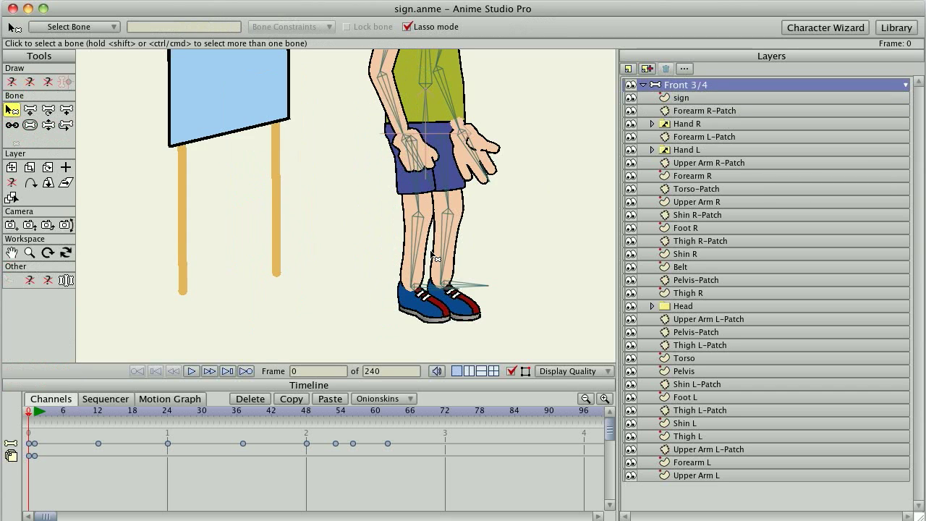
pyautogui.scroll(-1, 429, 249)
pyautogui.scroll(5, 430, 250)
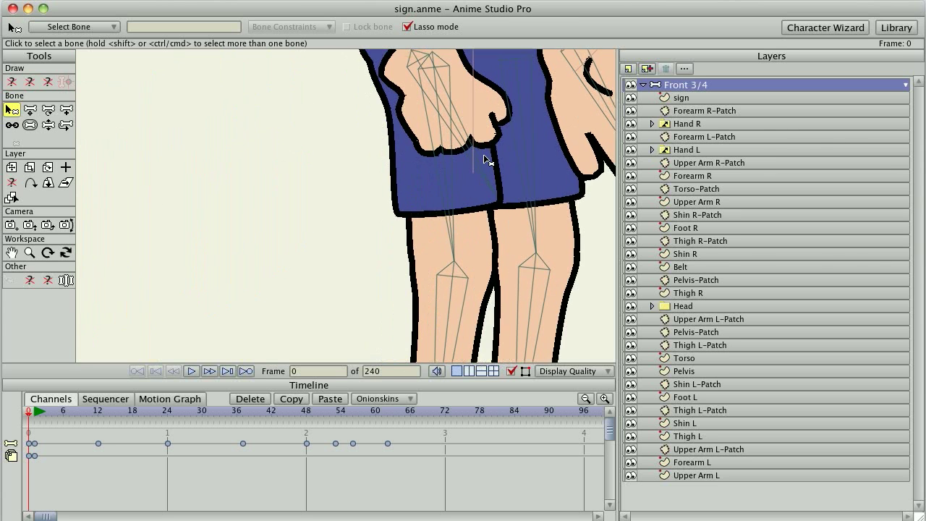
pyautogui.moveTo(488, 154); pyautogui.dragTo(442, 265)
pyautogui.click(366, 182)
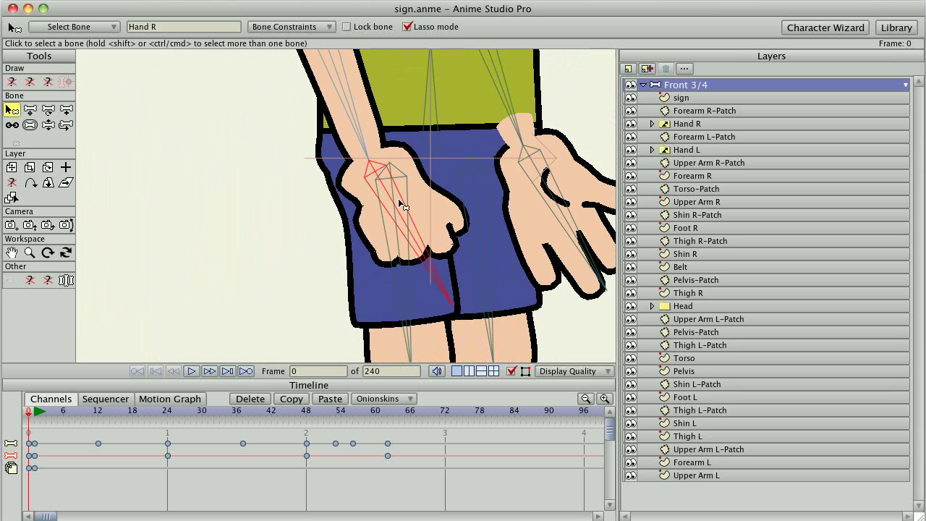
# Step: Examine the Hand R bone up close and compare its location with the sign and its posts
pyautogui.scroll(2, 400, 196)
pyautogui.scroll(-2, 386, 224)
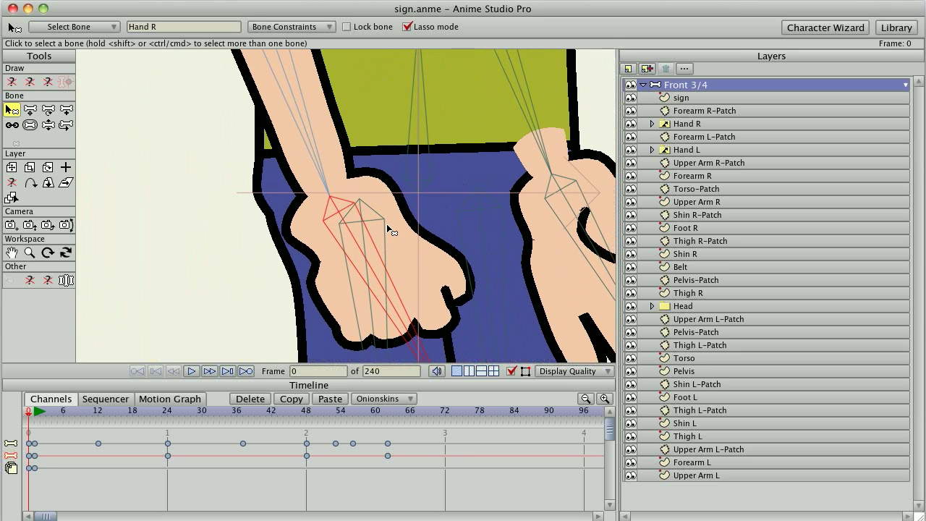
pyautogui.scroll(3, 386, 223)
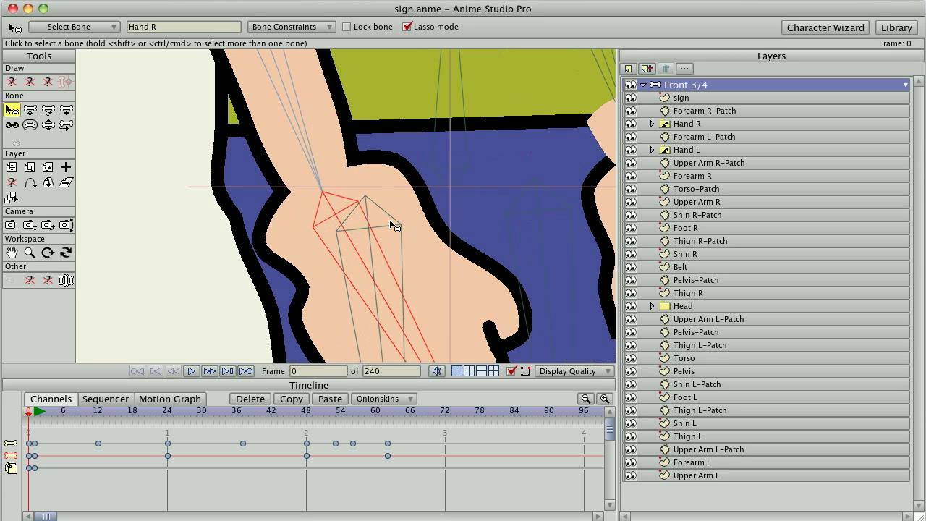
pyautogui.scroll(-5, 373, 229)
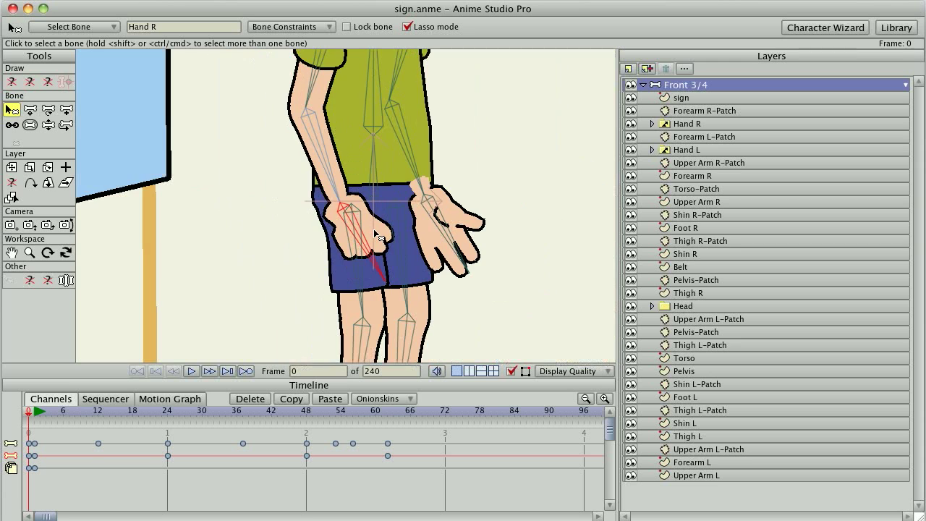
pyautogui.moveTo(190, 288); pyautogui.dragTo(485, 150)
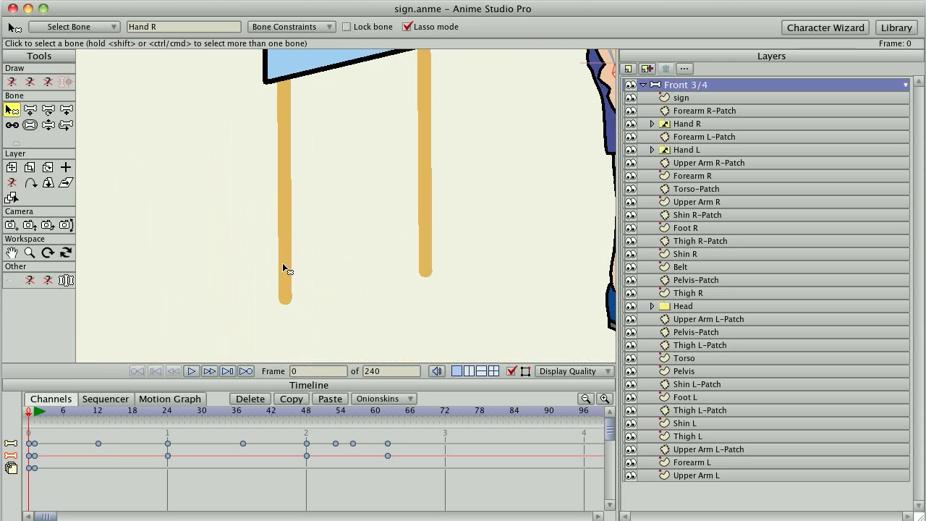
pyautogui.scroll(-4, 390, 247)
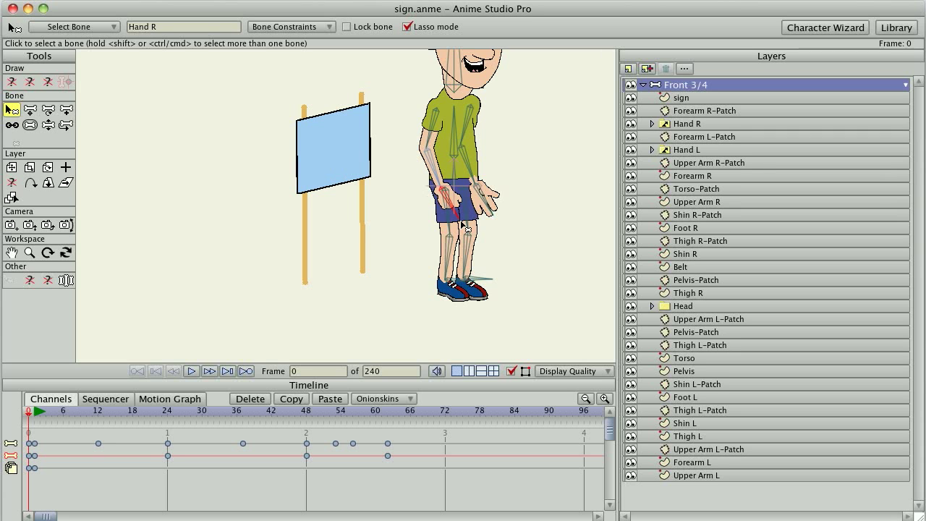
pyautogui.scroll(3, 438, 216)
pyautogui.moveTo(487, 213); pyautogui.dragTo(301, 166)
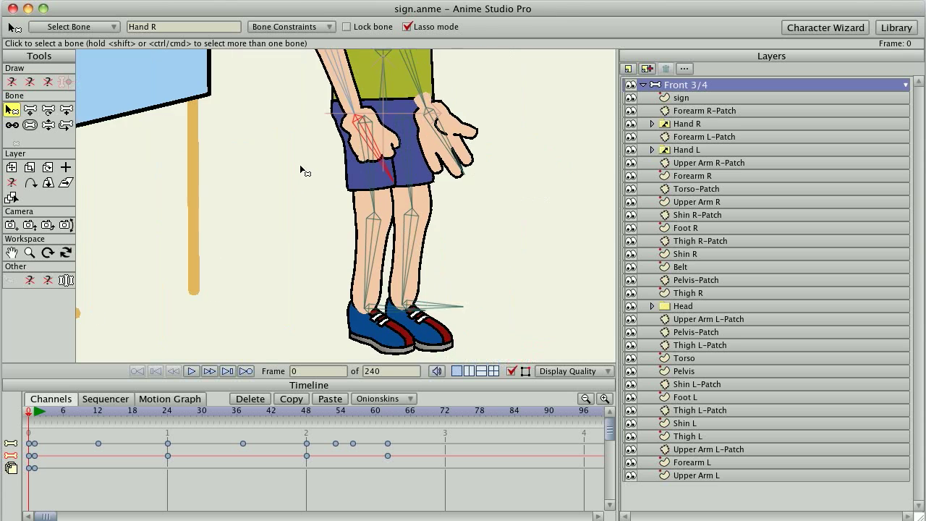
# Step: Add a child bone to Hand R, starting at the wrist and pointing diagonally up across the waistline
pyautogui.scroll(3, 292, 230)
pyautogui.moveTo(383, 155); pyautogui.dragTo(308, 274)
pyautogui.moveTo(323, 199); pyautogui.dragTo(401, 270)
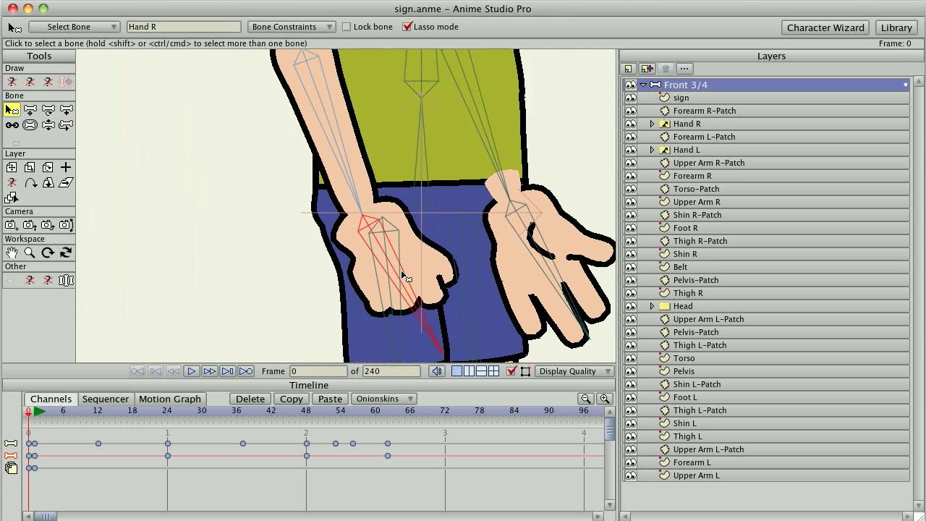
pyautogui.scroll(3, 400, 269)
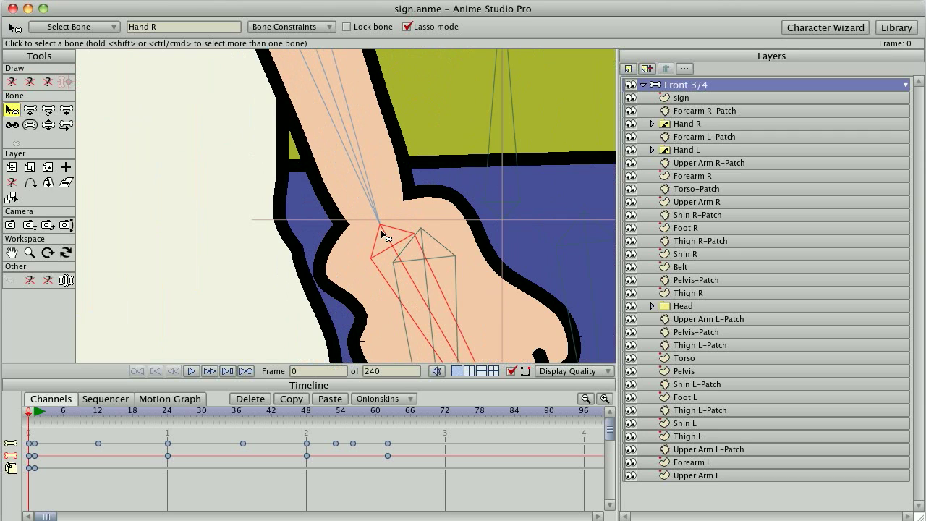
pyautogui.press('a')
pyautogui.moveTo(381, 222)
pyautogui.mouseDown()
pyautogui.moveTo(474, 172)
pyautogui.moveTo(535, 155)
pyautogui.moveTo(544, 132)
pyautogui.mouseUp()
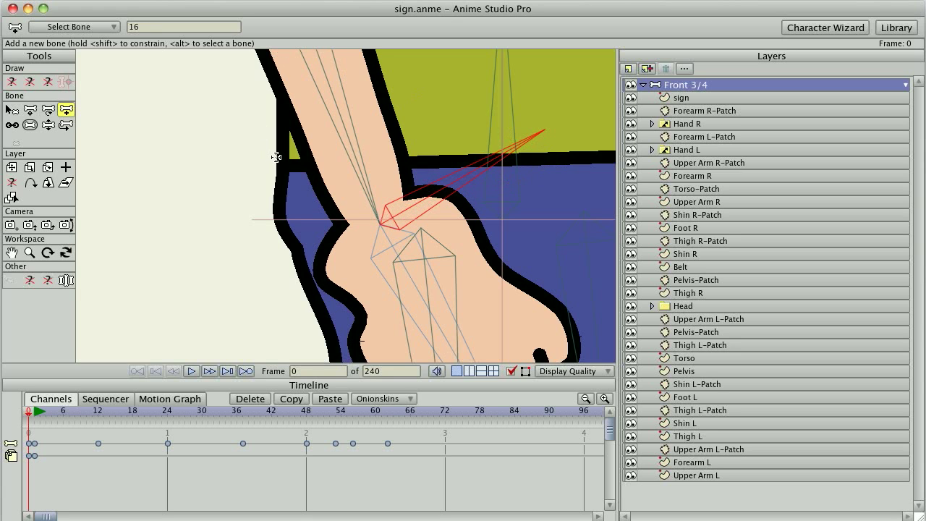
# Step: Shorten the new wrist bone to a length of about 0.06 and set its Y position to 0
pyautogui.press('e')
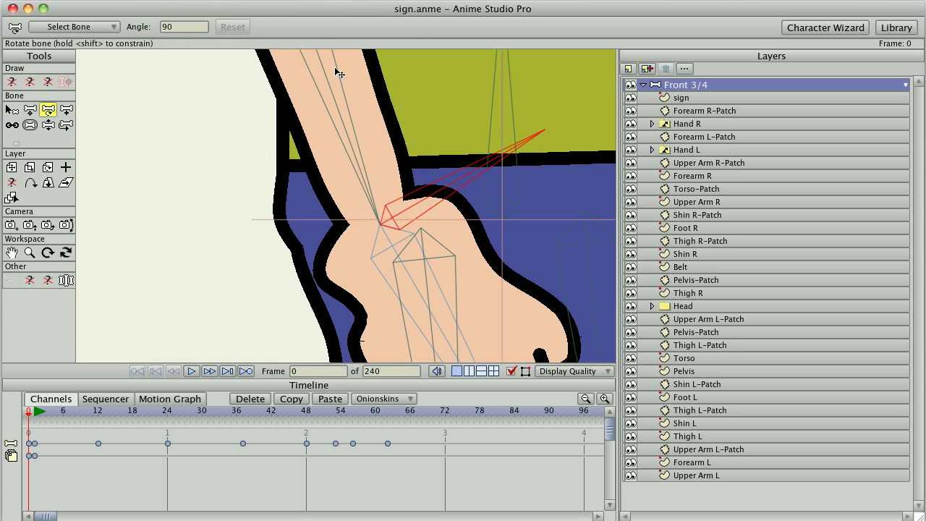
pyautogui.press('t')
pyautogui.moveTo(368, 27); pyautogui.dragTo(351, 27)
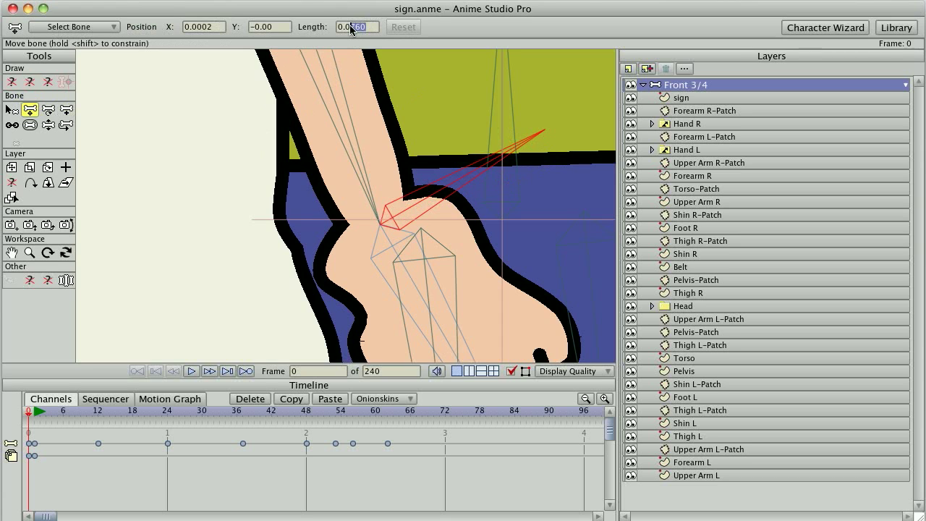
pyautogui.press('BackSpace')
pyautogui.press('Return')
pyautogui.moveTo(402, 219); pyautogui.dragTo(522, 174)
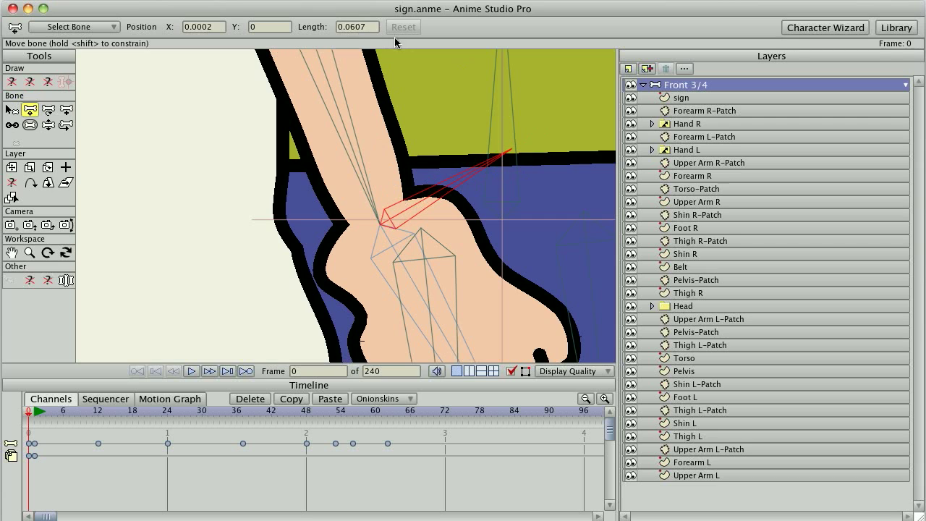
# Step: Set the new wrist bone's length to 0.06 and its X position to 0
pyautogui.press('BackSpace')
pyautogui.press('Return')
pyautogui.scroll(-2, 396, 219)
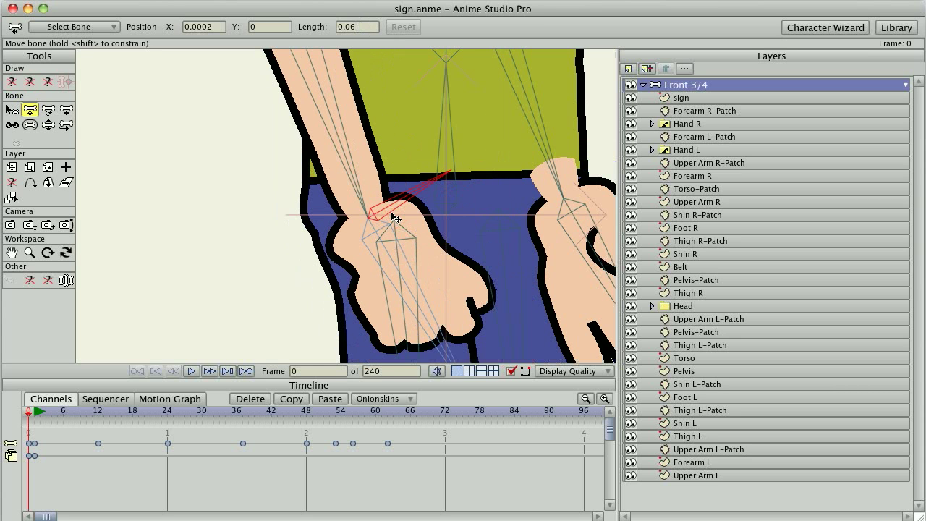
pyautogui.scroll(-2, 389, 219)
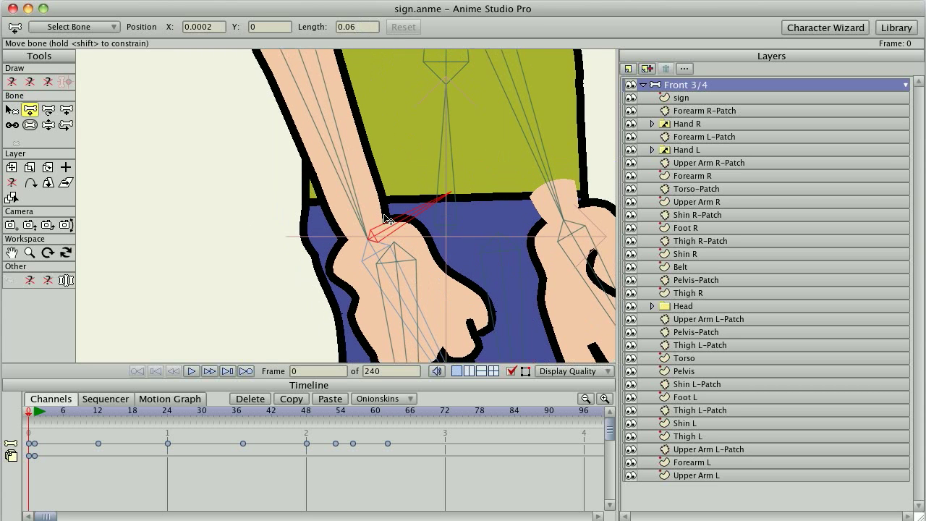
pyautogui.scroll(-3, 389, 219)
pyautogui.scroll(-2, 381, 216)
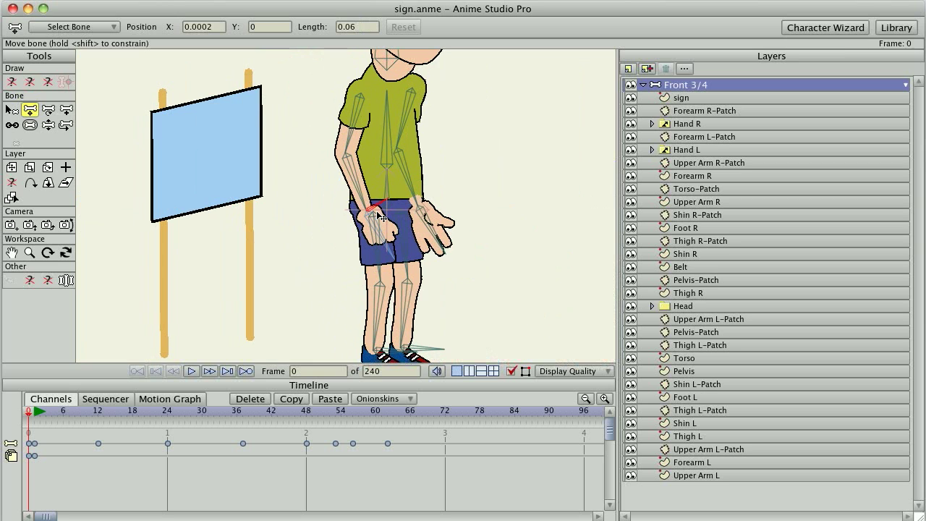
pyautogui.moveTo(213, 28); pyautogui.dragTo(162, 20)
pyautogui.write('0')
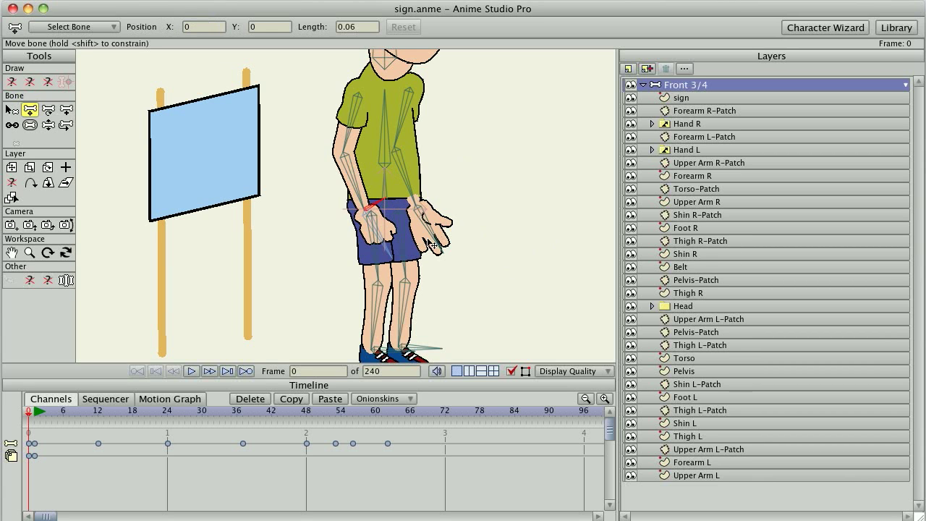
# Step: Draw a trial bone from the lower shirt diagonally up past the left forearm, and undo it
pyautogui.moveTo(451, 230); pyautogui.dragTo(465, 230)
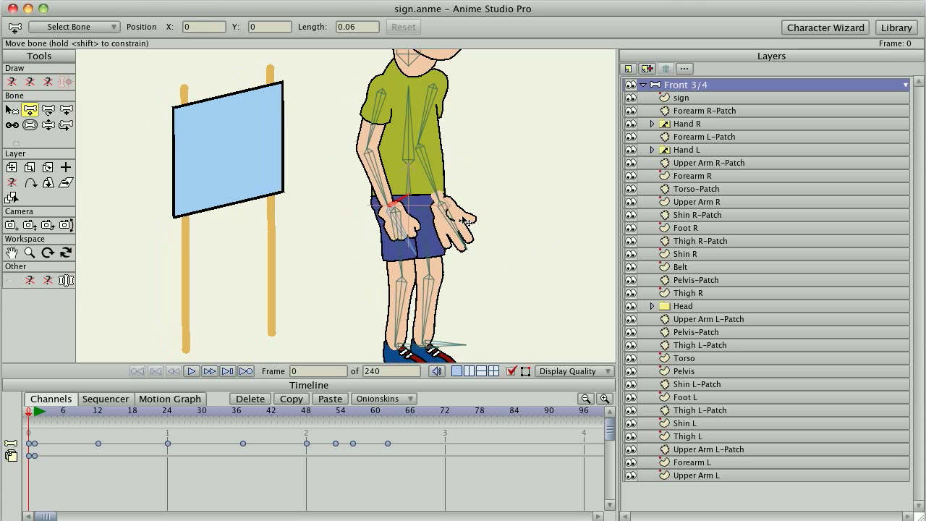
pyautogui.scroll(5, 423, 202)
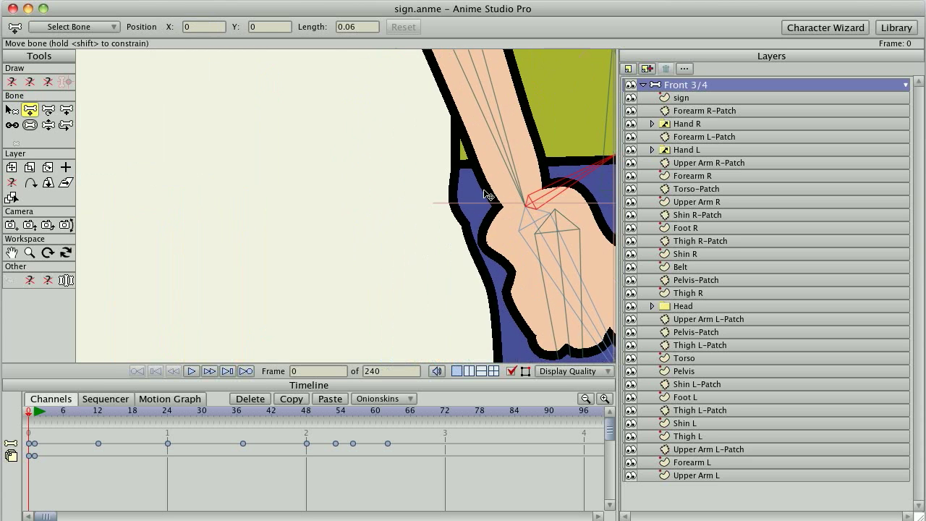
pyautogui.press('a')
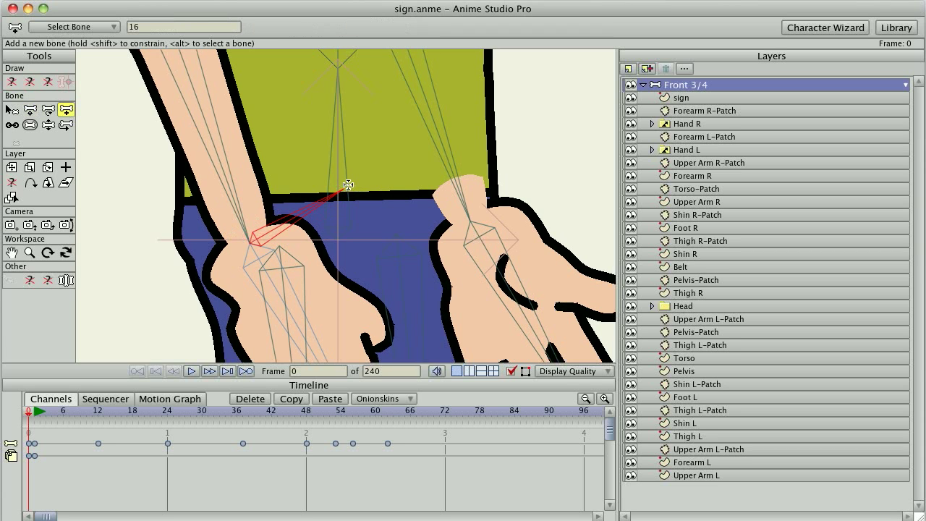
pyautogui.scroll(-5, 342, 187)
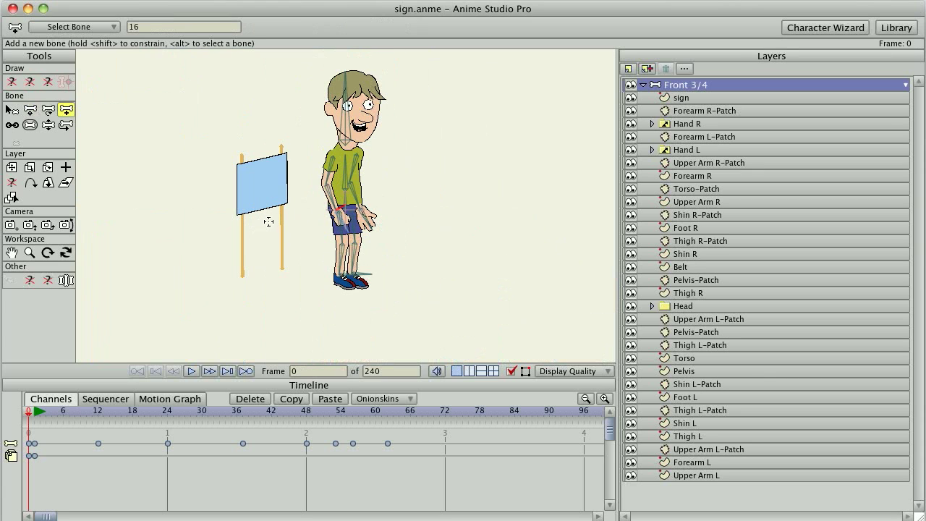
pyautogui.scroll(5, 359, 204)
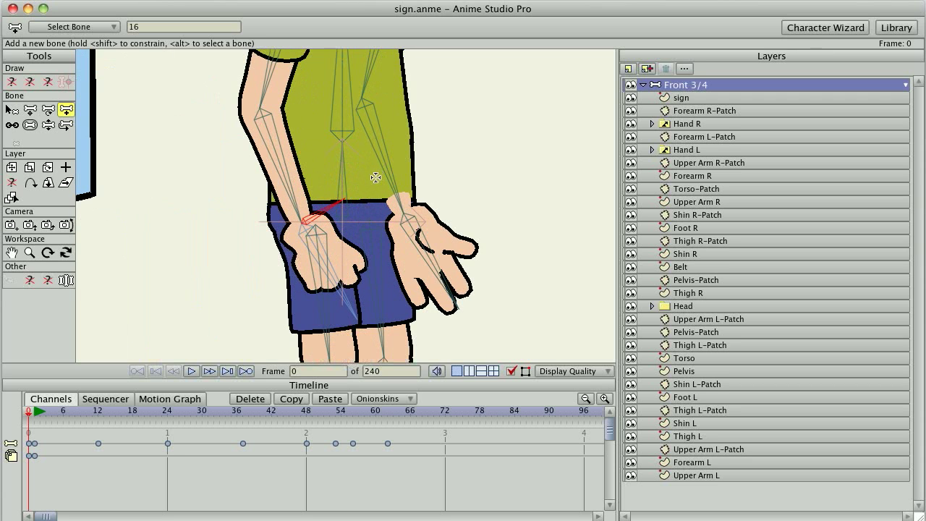
pyautogui.moveTo(373, 182); pyautogui.dragTo(497, 125)
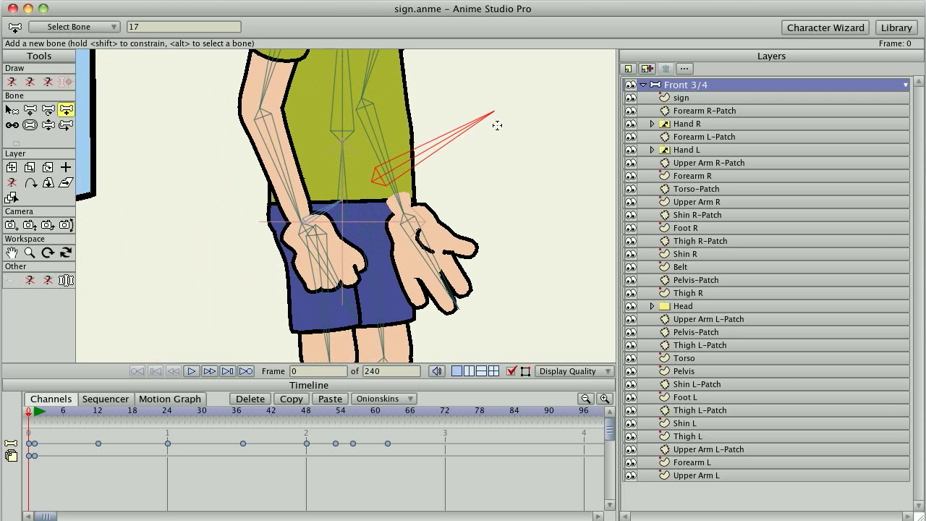
pyautogui.press('super+z')
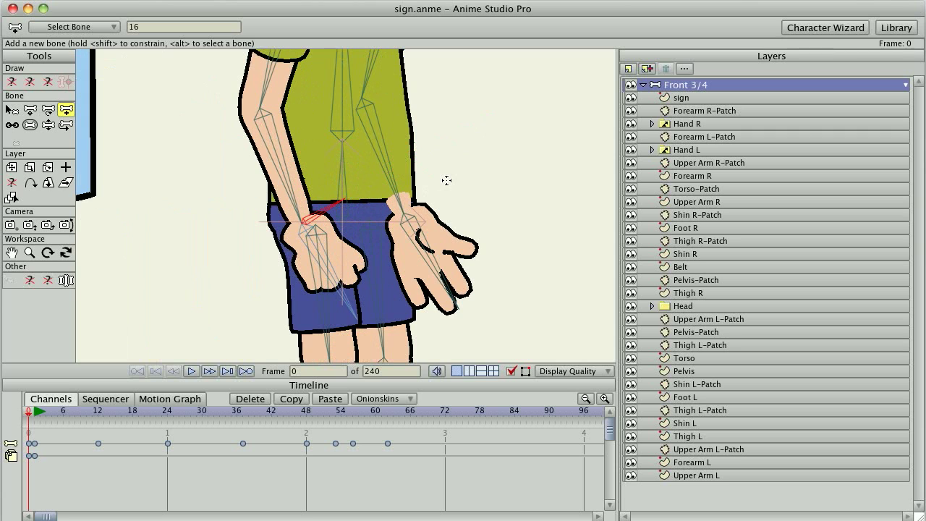
# Step: Draw a trial vertical bone up the middle of the sign panel from its lower edge, and undo it
pyautogui.moveTo(154, 205); pyautogui.dragTo(419, 202)
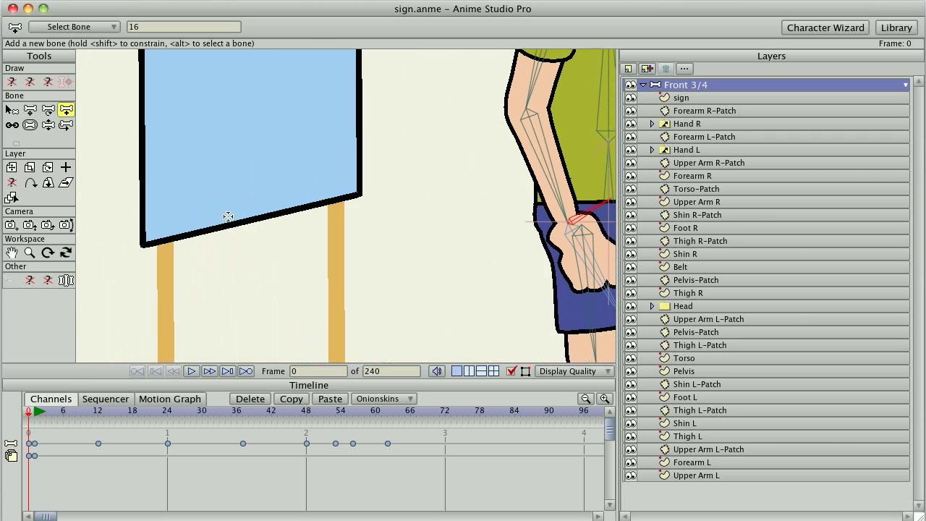
pyautogui.moveTo(258, 212); pyautogui.dragTo(258, 55)
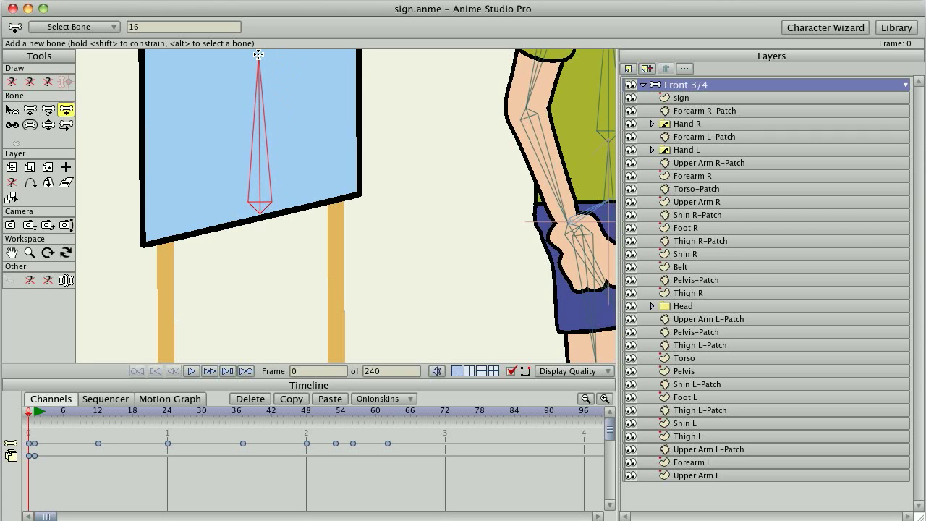
pyautogui.moveTo(258, 54); pyautogui.dragTo(259, 54)
pyautogui.press('super+z')
# Step: Bind the sign layer to the new bone at the right wrist
pyautogui.moveTo(428, 231); pyautogui.dragTo(180, 204)
pyautogui.scroll(2, 181, 204)
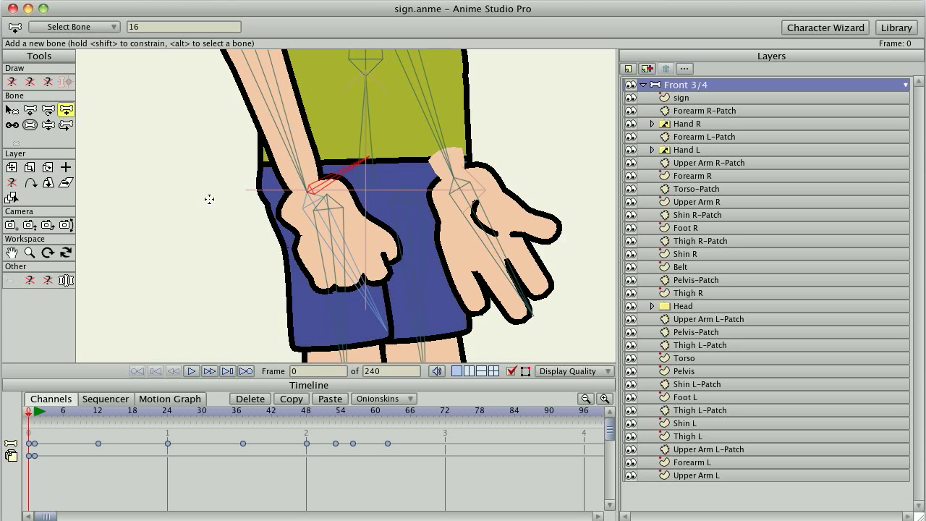
pyautogui.scroll(1, 208, 199)
pyautogui.scroll(-3, 335, 191)
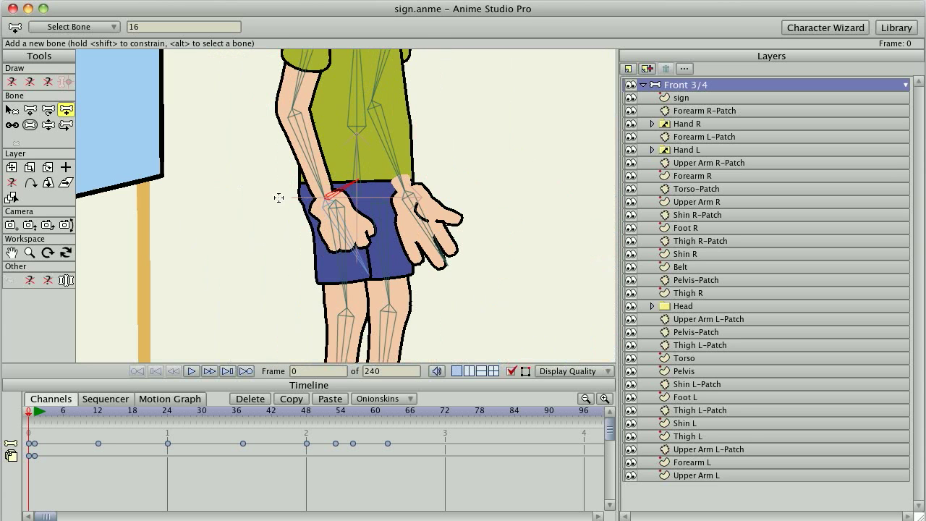
pyautogui.scroll(-2, 352, 207)
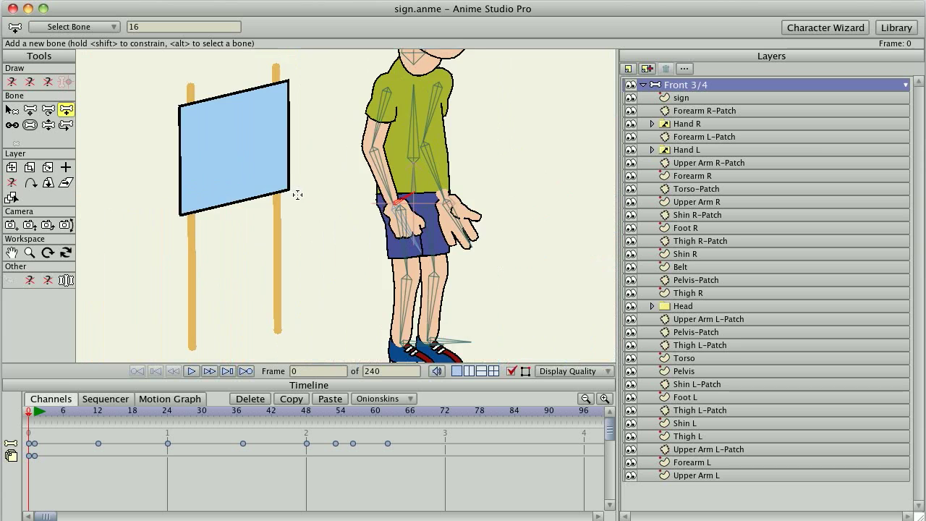
pyautogui.scroll(-2, 295, 192)
pyautogui.click(683, 97)
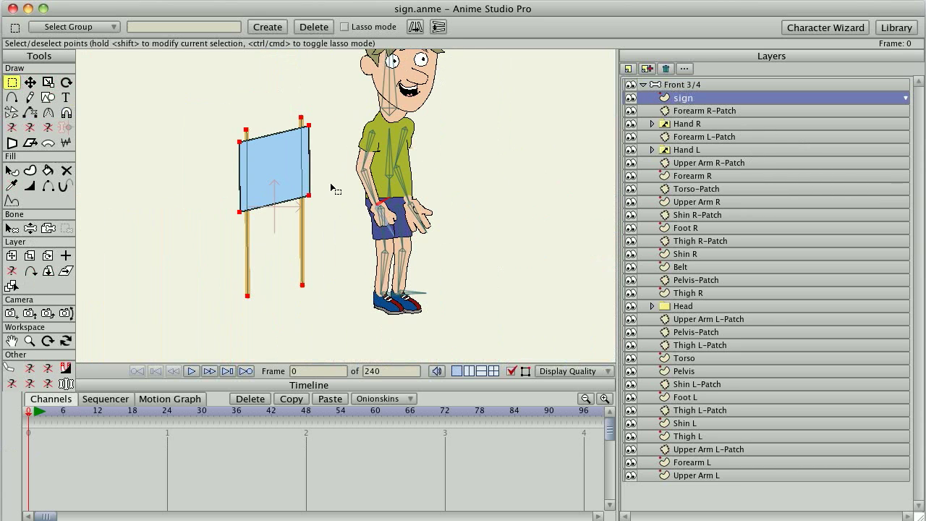
pyautogui.click(48, 227)
pyautogui.scroll(10, 302, 206)
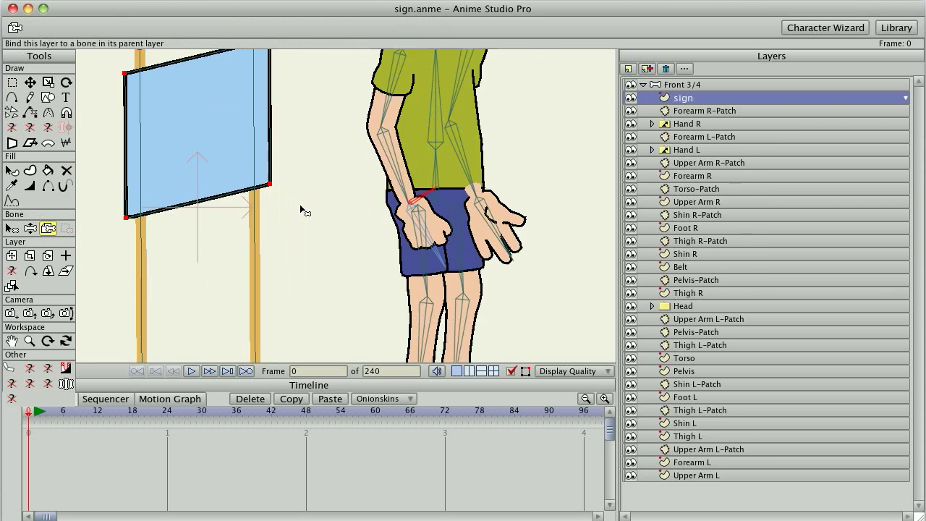
pyautogui.scroll(2, 291, 232)
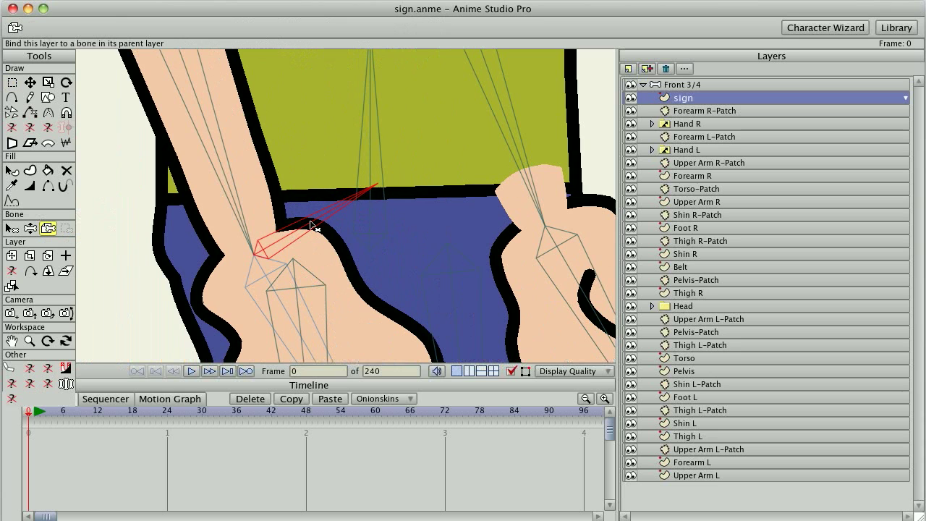
pyautogui.scroll(-4, 313, 226)
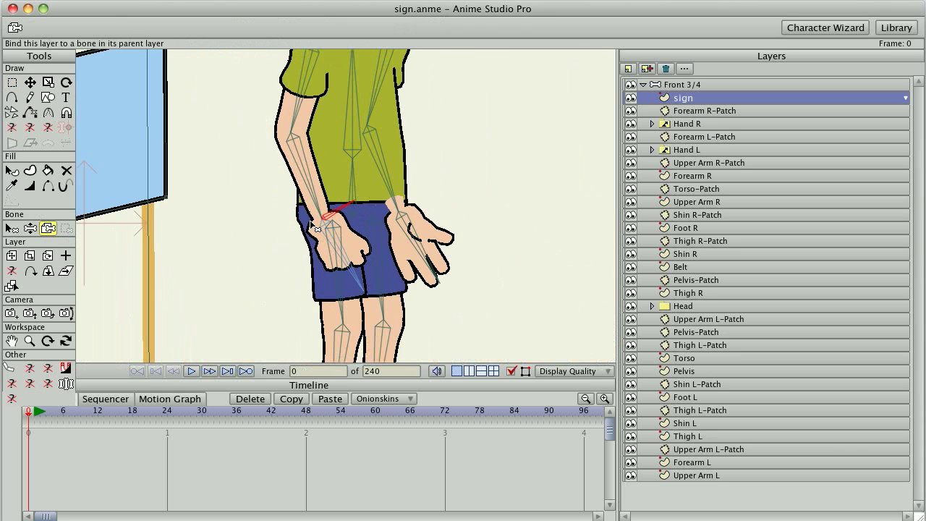
# Step: Move the sign layer down the layer order to directly below the Hand L layer
pyautogui.scroll(-4, 311, 226)
pyautogui.scroll(1, 286, 239)
pyautogui.scroll(1, 307, 230)
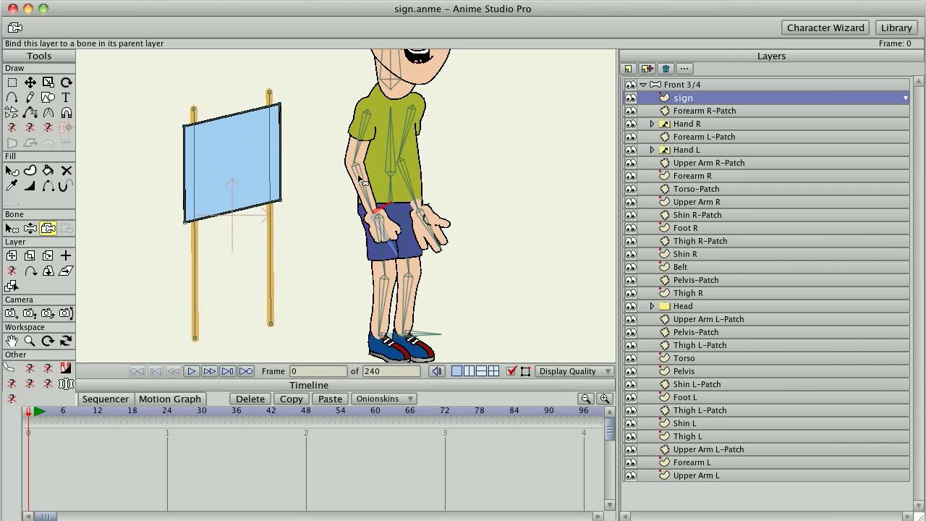
pyautogui.moveTo(685, 102); pyautogui.dragTo(686, 158)
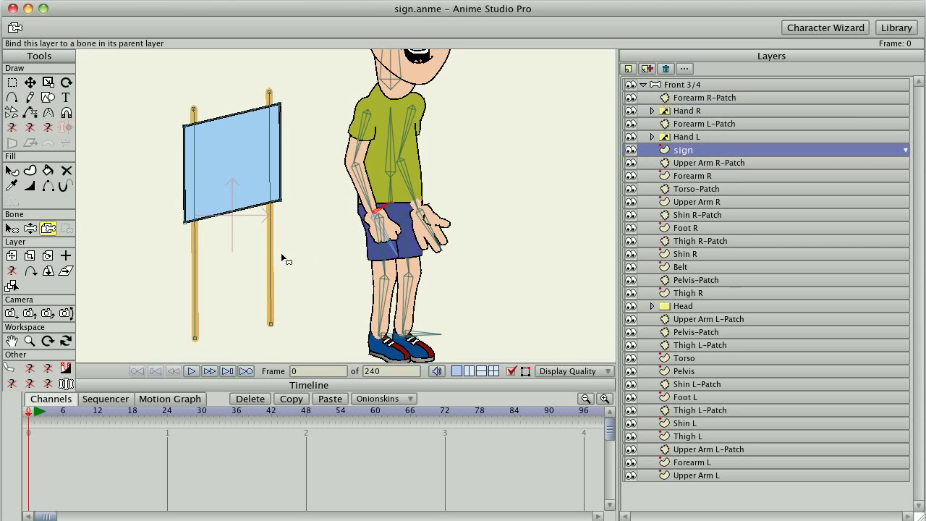
# Step: Rotate the entire sign layer to about -253.8 degrees so its posts point toward the character
pyautogui.moveTo(283, 247); pyautogui.dragTo(290, 235)
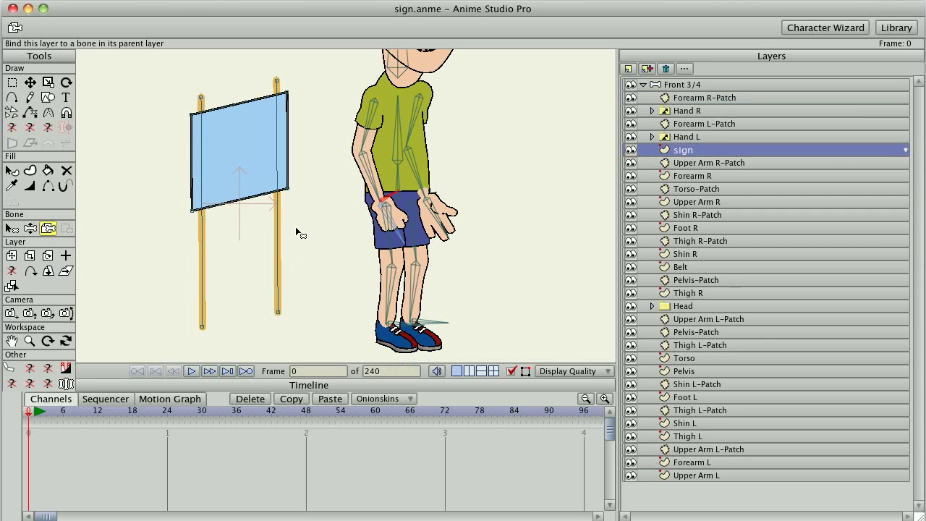
pyautogui.press('r')
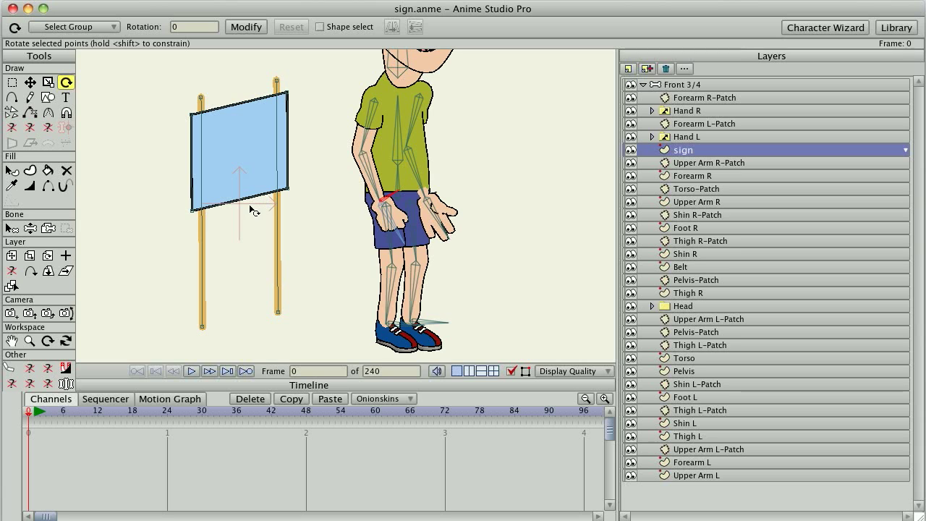
pyautogui.click(678, 86)
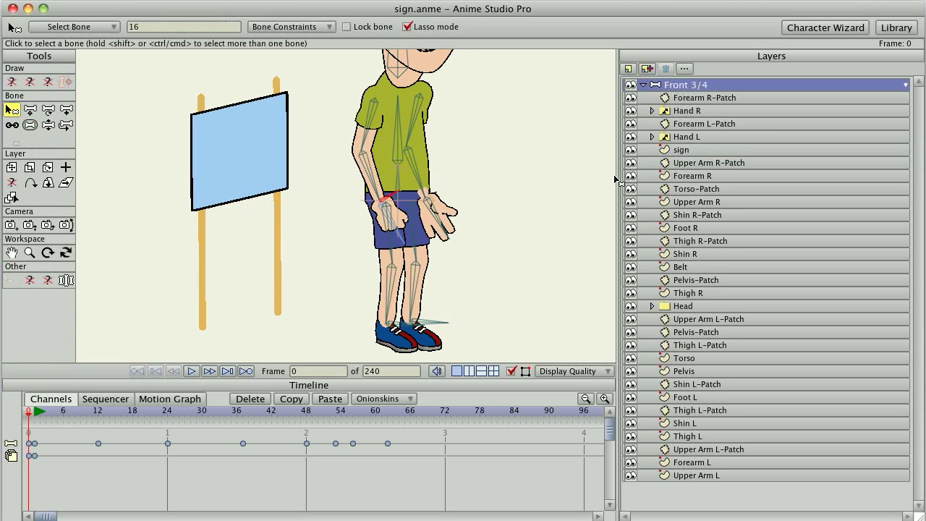
pyautogui.click(684, 150)
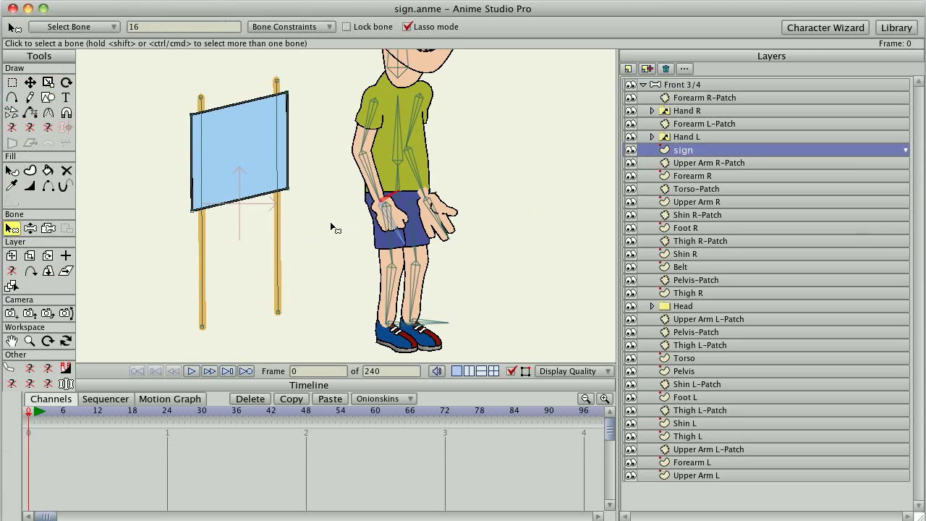
pyautogui.press('r')
pyautogui.moveTo(319, 192); pyautogui.dragTo(255, 168)
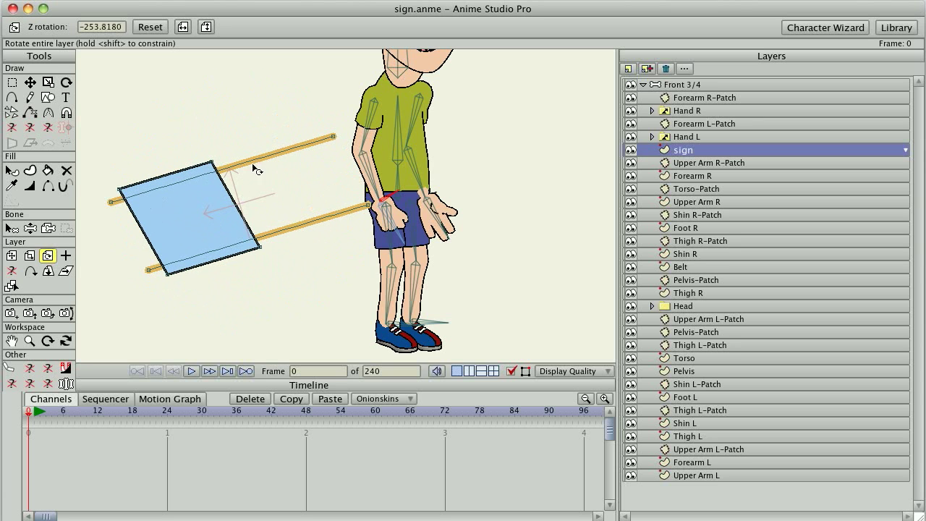
# Step: Move the sign layer to about X -0.34, Y -0.02 so its lower post passes behind the right hand
pyautogui.scroll(2, 375, 226)
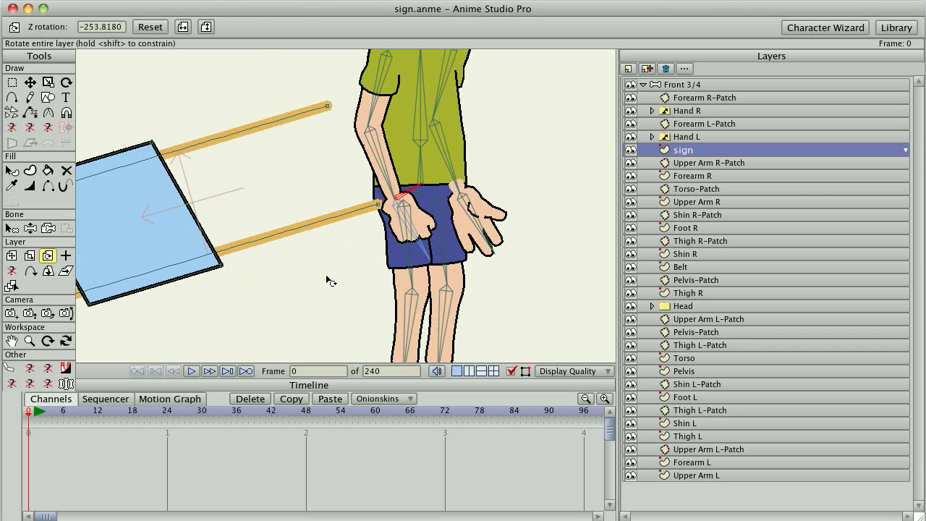
pyautogui.press('m')
pyautogui.moveTo(315, 281); pyautogui.dragTo(361, 287)
# Step: Move the wrist bone in the Front 3/4 layer onto the post in the right hand, at about X 0.039, Y -0.004, length 0.0625
pyautogui.scroll(5, 355, 297)
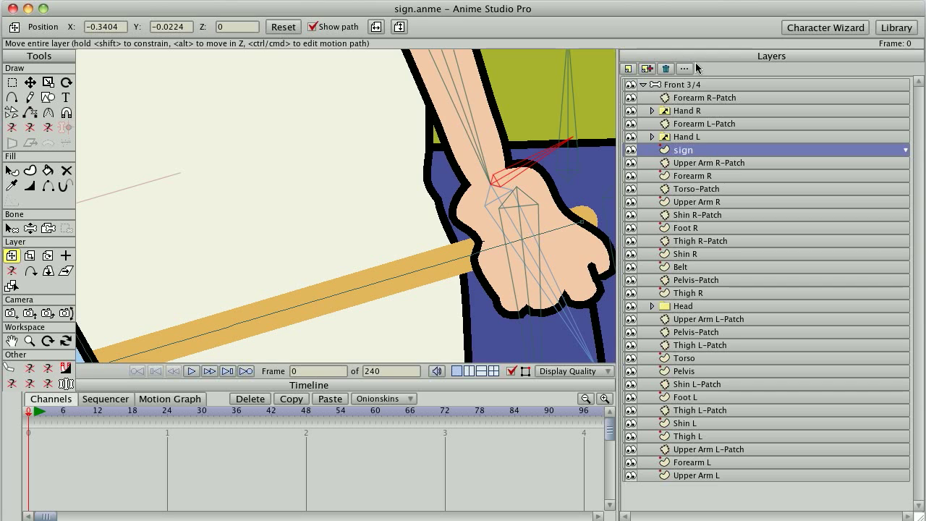
pyautogui.click(684, 86)
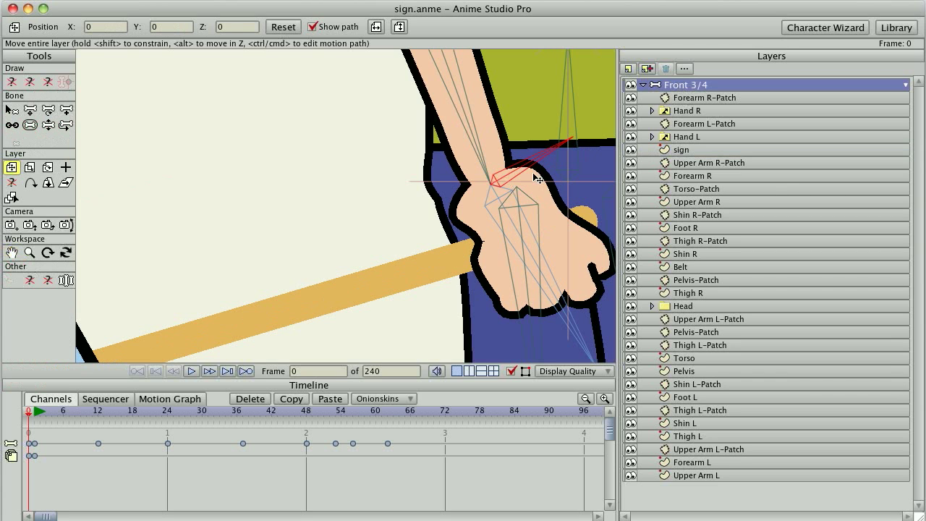
pyautogui.press('t')
pyautogui.moveTo(525, 174); pyautogui.dragTo(345, 235)
pyautogui.moveTo(434, 201); pyautogui.dragTo(451, 224)
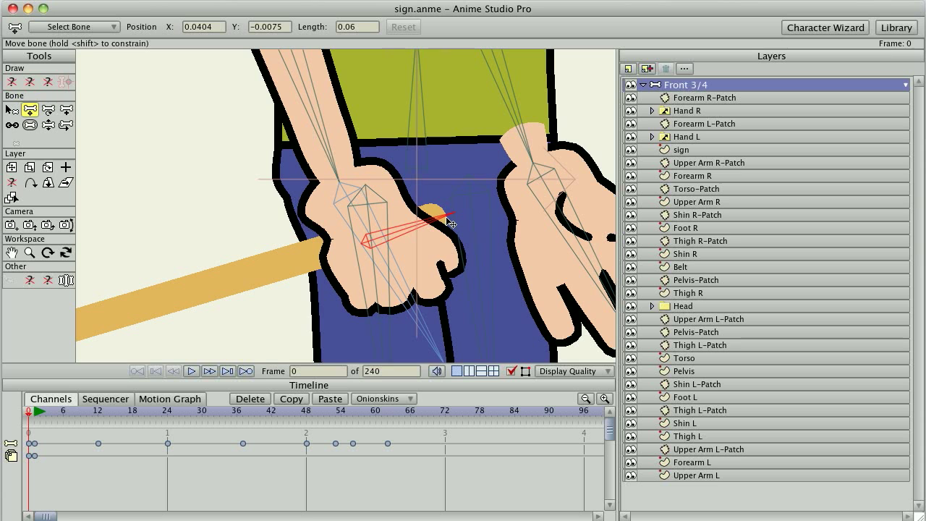
pyautogui.moveTo(370, 247); pyautogui.dragTo(375, 250)
pyautogui.scroll(-3, 375, 250)
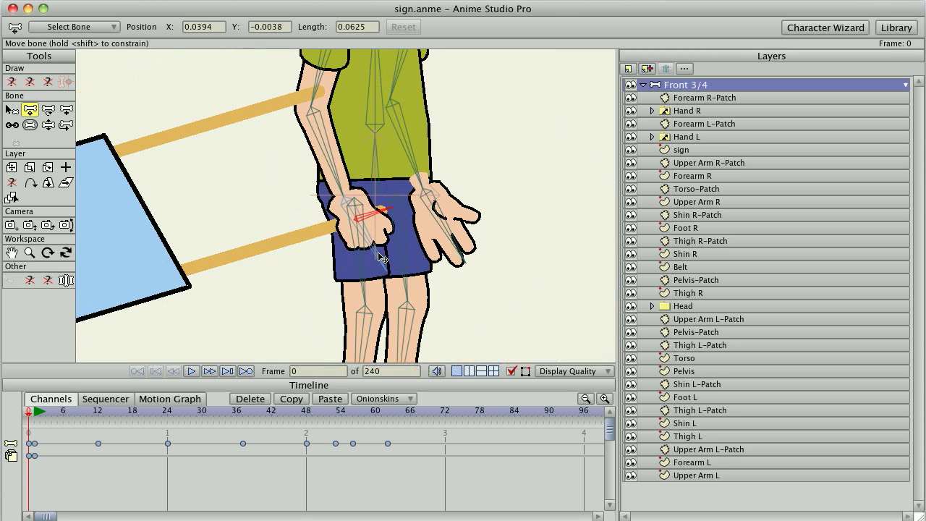
pyautogui.scroll(-3, 381, 257)
pyautogui.scroll(3, 381, 257)
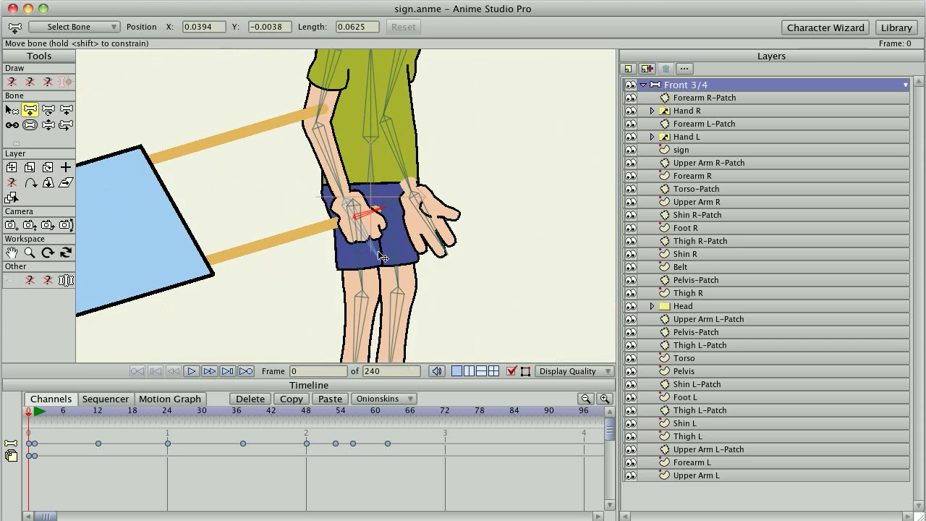
pyautogui.scroll(3, 383, 257)
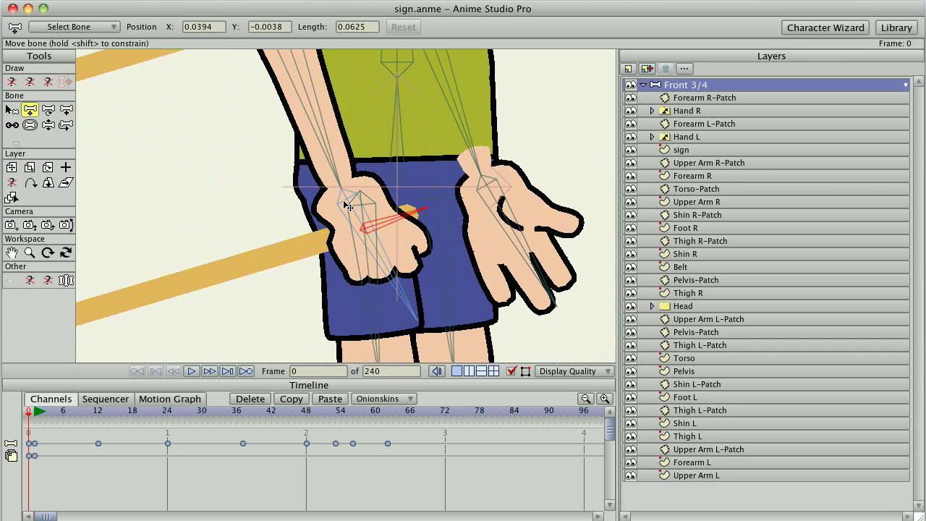
pyautogui.scroll(-2, 353, 222)
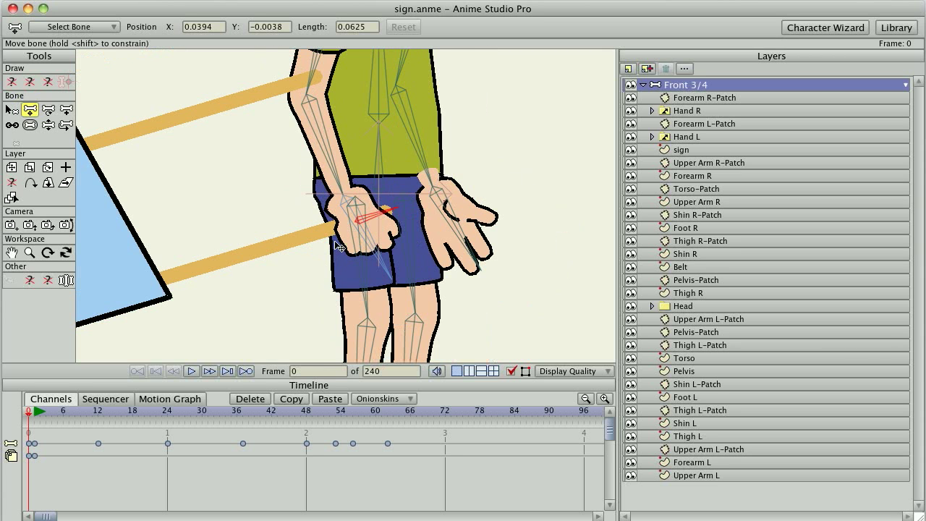
# Step: Rotate the sign bone at frame 1 to about 263.9 degrees so the sign stands above the character's head
pyautogui.scroll(-5, 336, 245)
pyautogui.scroll(3, 331, 254)
pyautogui.moveTo(289, 255); pyautogui.dragTo(384, 236)
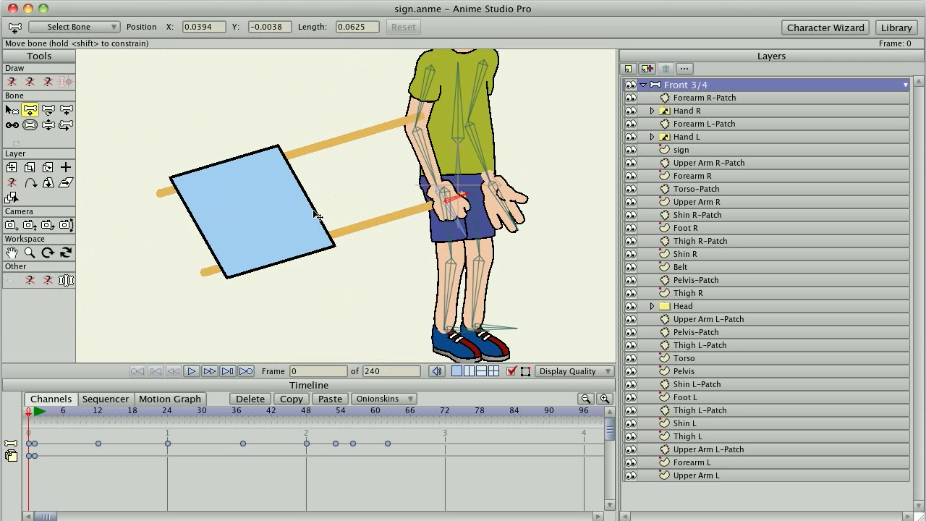
pyautogui.hotkey('ctrl', 'Right')
pyautogui.scroll(-2, 345, 251)
pyautogui.scroll(3, 337, 181)
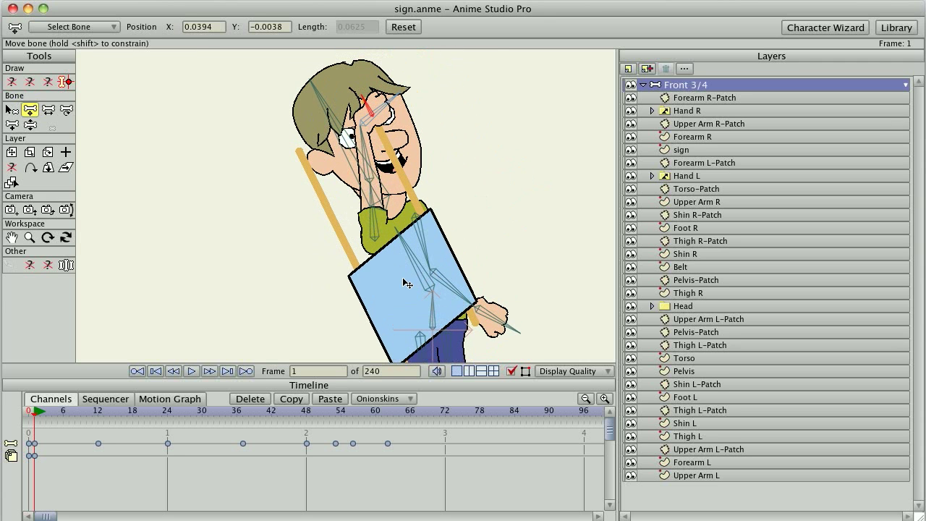
pyautogui.scroll(4, 397, 190)
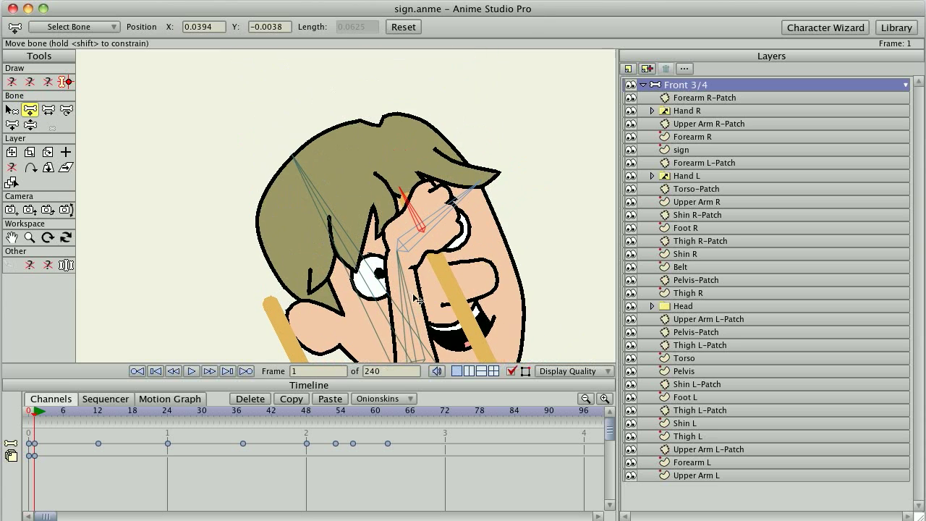
pyautogui.press('r')
pyautogui.moveTo(413, 208); pyautogui.dragTo(449, 271)
pyautogui.scroll(-4, 391, 273)
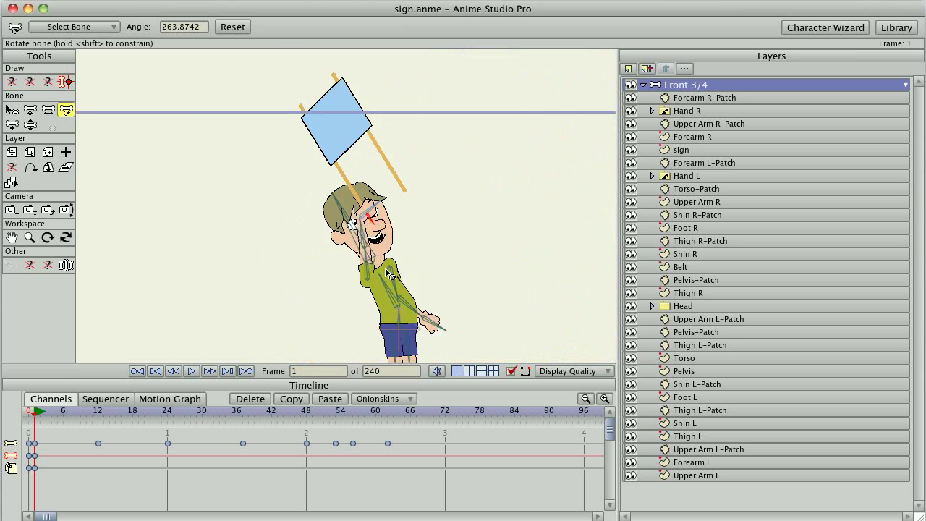
pyautogui.scroll(-3, 389, 274)
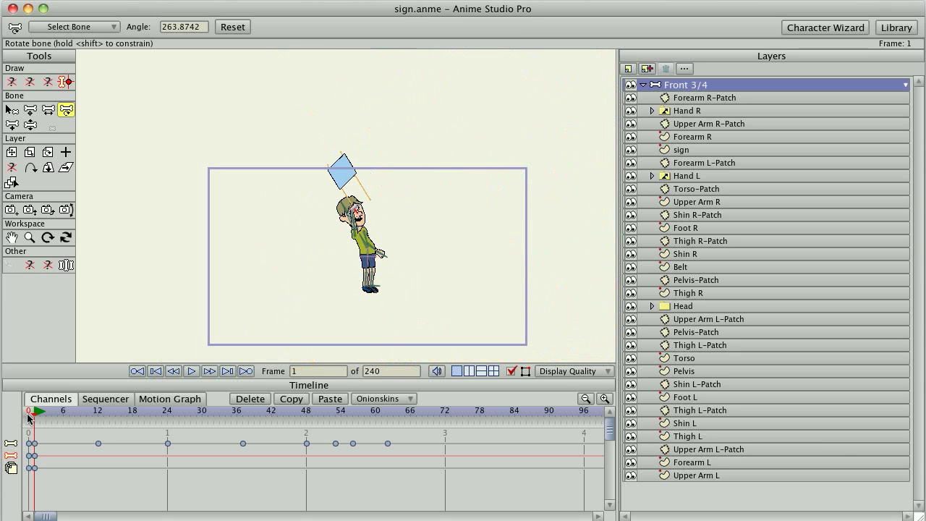
# Step: Return to frame 0 and examine how the sign's post and bone sit in the right hand
pyautogui.click(28, 409)
pyautogui.moveTo(333, 304); pyautogui.dragTo(352, 259)
pyautogui.scroll(2, 349, 268)
pyautogui.scroll(3, 350, 265)
pyautogui.moveTo(452, 260); pyautogui.dragTo(309, 251)
pyautogui.scroll(3, 333, 229)
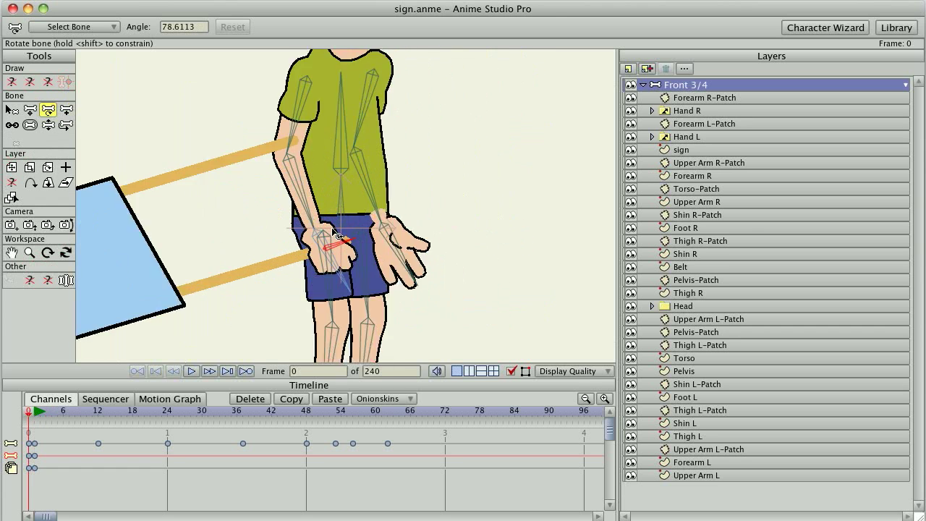
pyautogui.scroll(3, 338, 235)
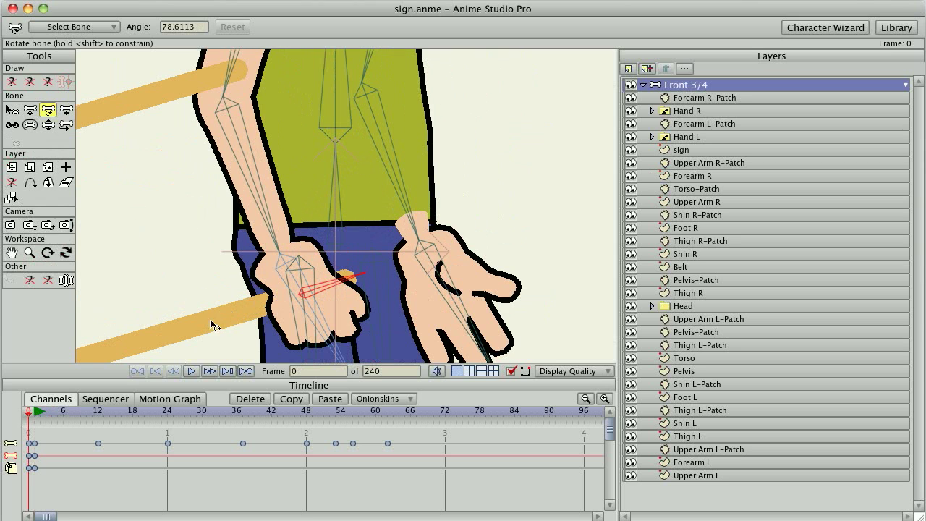
pyautogui.scroll(-4, 338, 275)
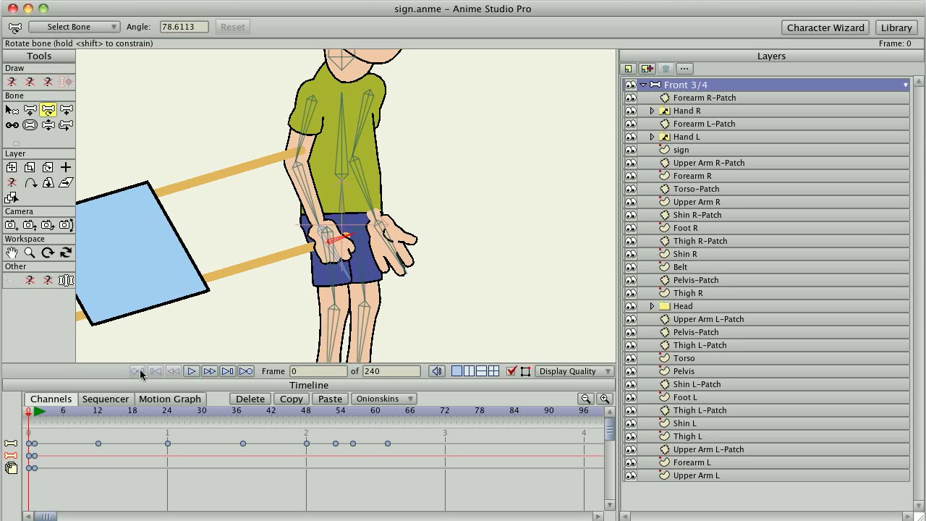
# Step: Move the sign bone at frame 1 to about X 0.048, Y 0.011 so the post fits the raised right hand
pyautogui.click(35, 408)
pyautogui.moveTo(309, 198); pyautogui.dragTo(375, 341)
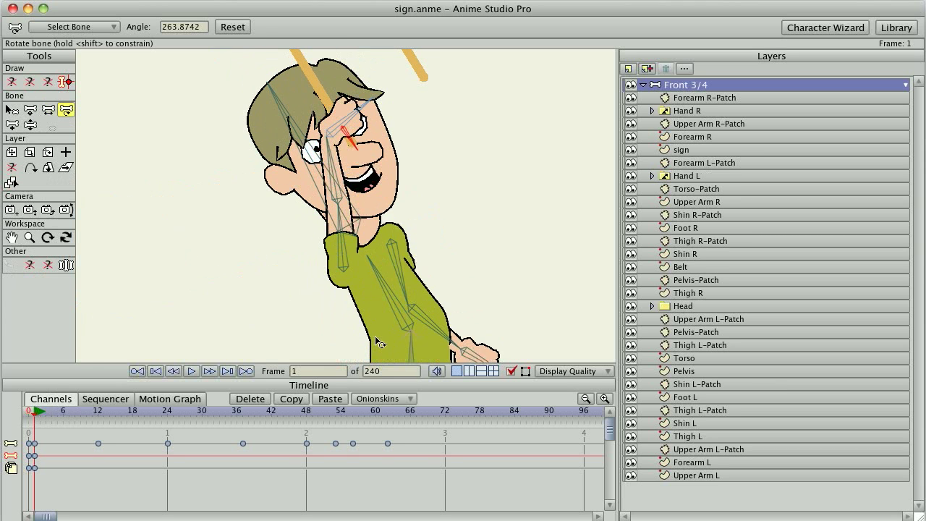
pyautogui.moveTo(360, 161); pyautogui.dragTo(356, 139)
pyautogui.press('t')
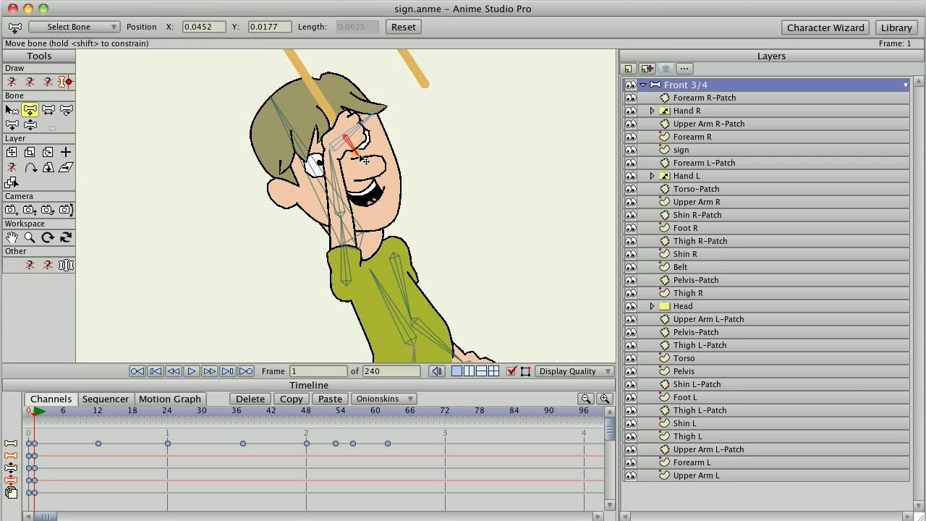
pyautogui.moveTo(360, 155); pyautogui.dragTo(365, 157)
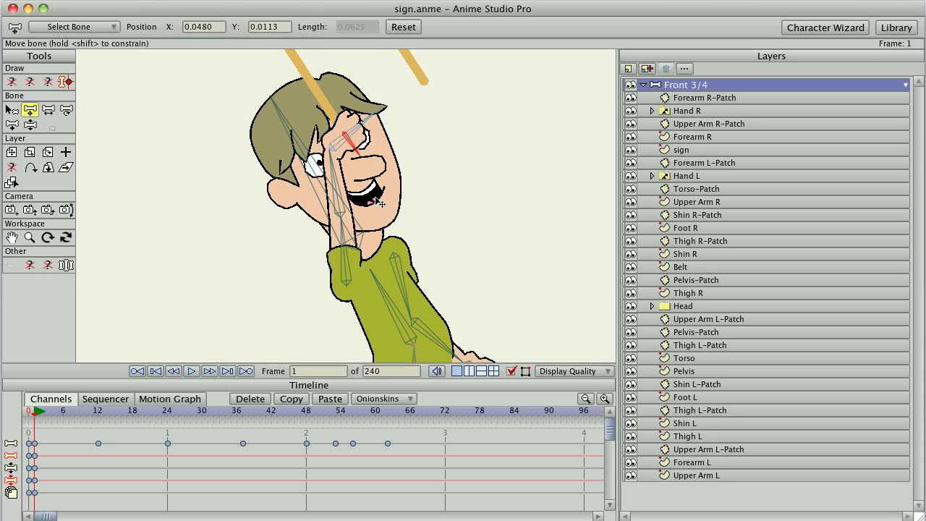
# Step: Return to frame 0, duplicate the sign layer and name the copy Thrown sign
pyautogui.click(29, 420)
pyautogui.moveTo(444, 305); pyautogui.dragTo(449, 137)
pyautogui.scroll(4, 456, 274)
pyautogui.moveTo(498, 250); pyautogui.dragTo(394, 210)
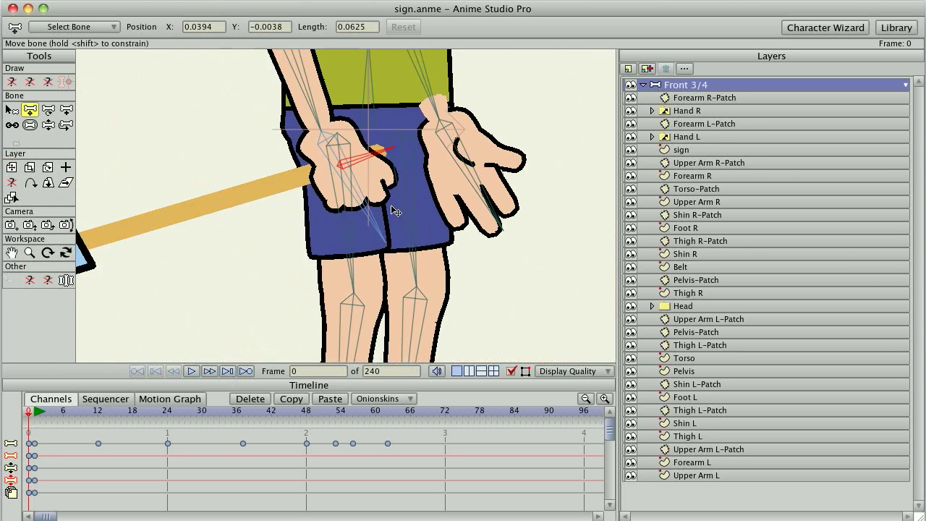
pyautogui.scroll(4, 394, 210)
pyautogui.click(684, 149)
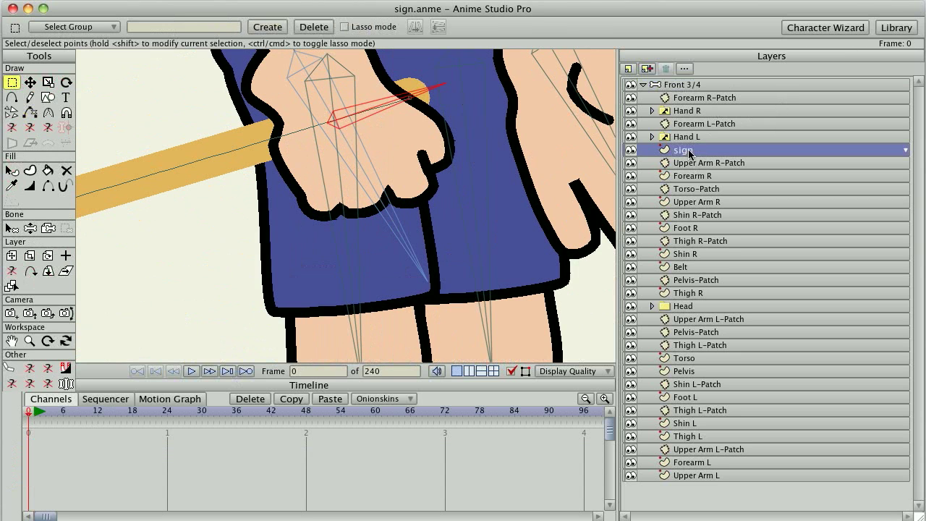
pyautogui.click(646, 69)
pyautogui.write('Thrown sign')
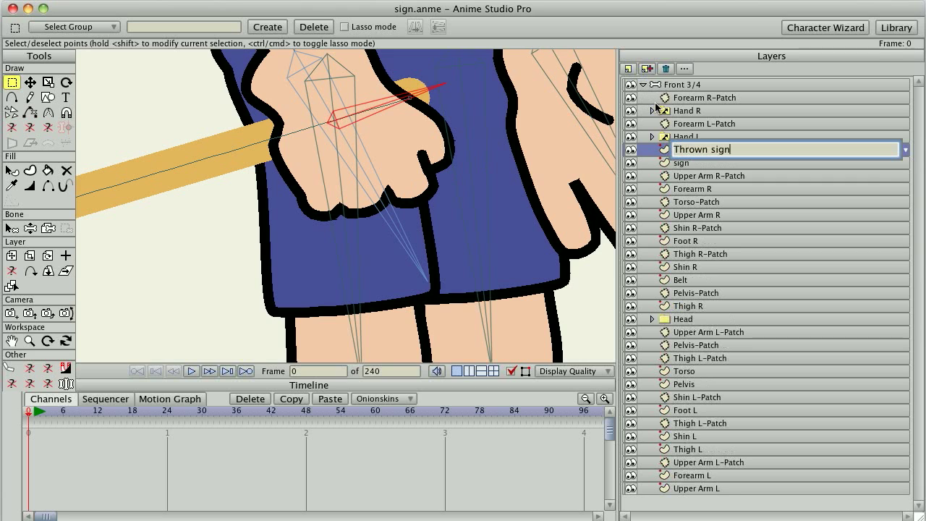
pyautogui.press('Return')
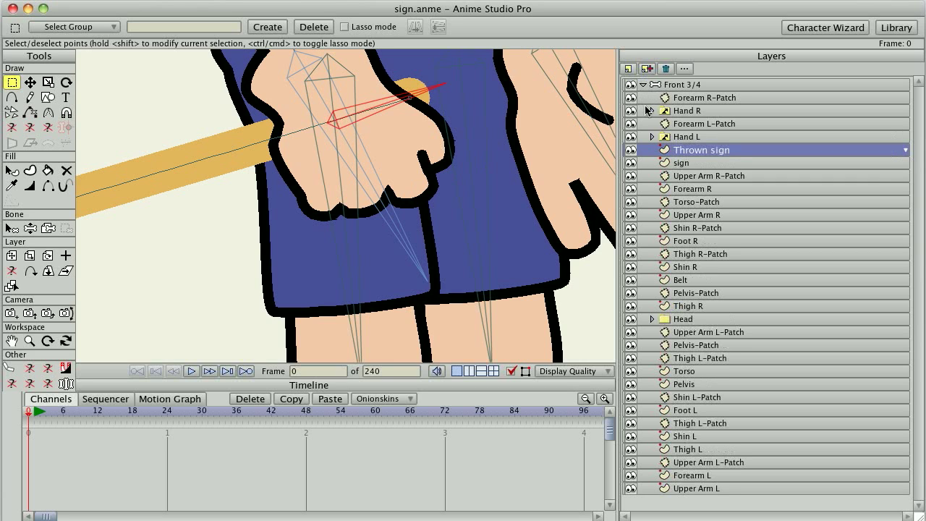
# Step: Add a bone without a parent to the Front 3/4 layer, in the right hand beside the existing sign bone
pyautogui.moveTo(453, 199); pyautogui.dragTo(478, 219)
pyautogui.scroll(-5, 477, 219)
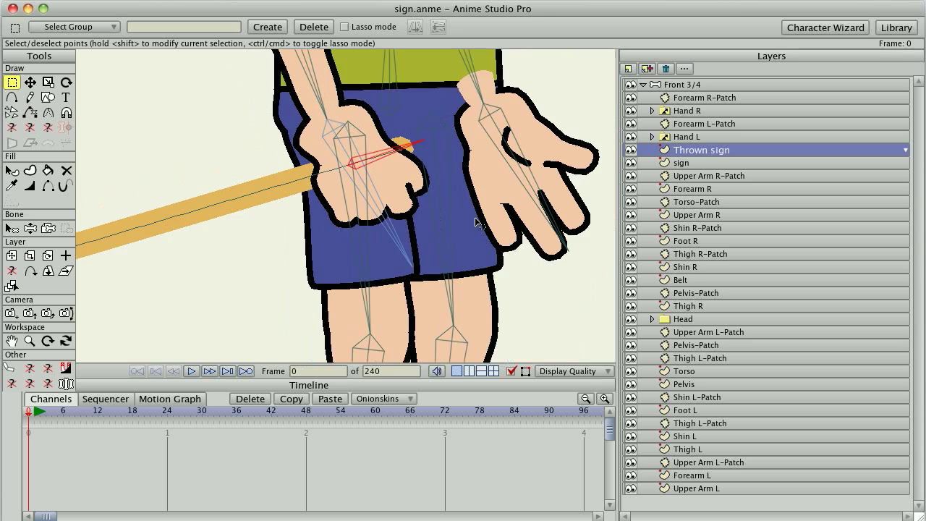
pyautogui.scroll(2, 483, 219)
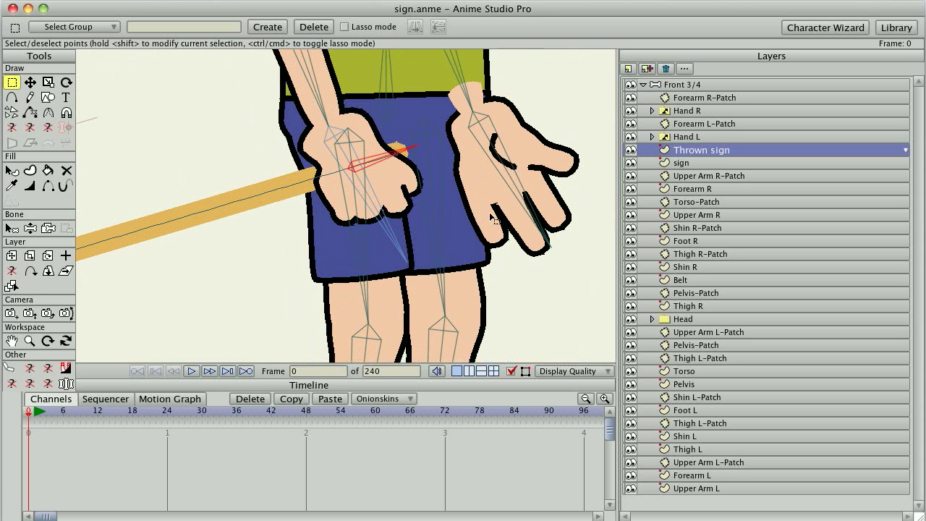
pyautogui.click(684, 85)
pyautogui.scroll(3, 463, 224)
pyautogui.scroll(4, 461, 223)
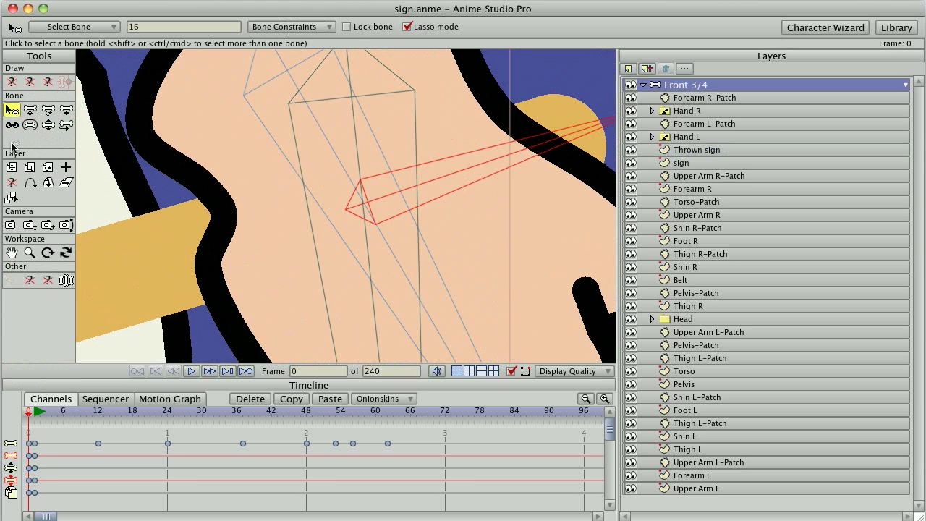
pyautogui.click(86, 201)
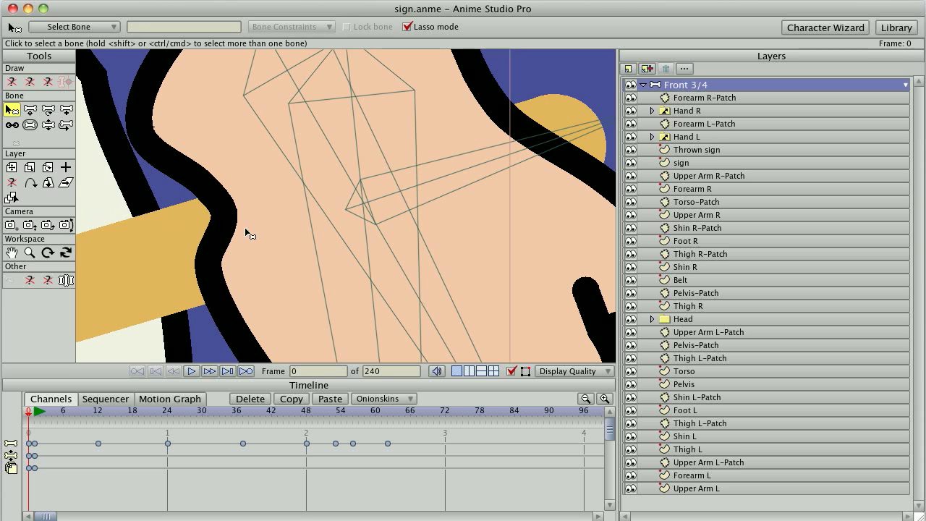
pyautogui.scroll(-4, 341, 260)
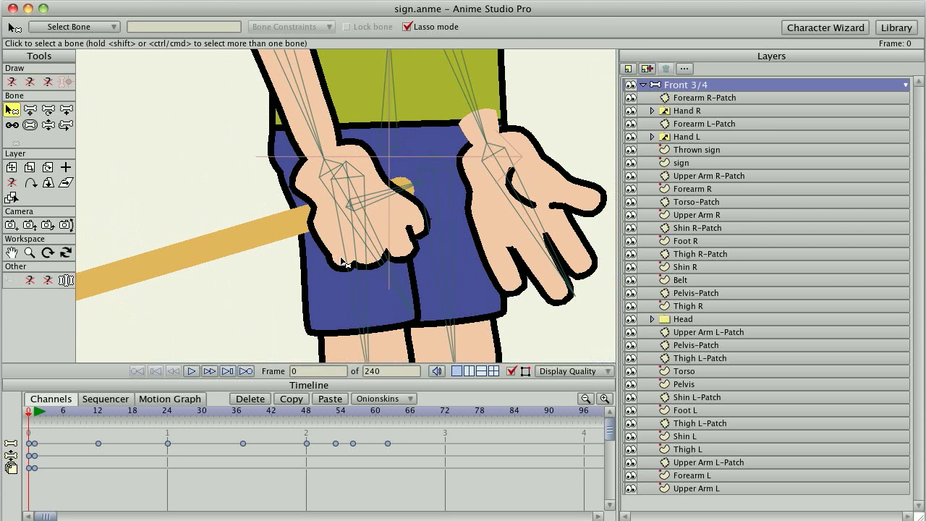
pyautogui.scroll(4, 343, 261)
pyautogui.press('a')
pyautogui.moveTo(399, 222); pyautogui.dragTo(549, 177)
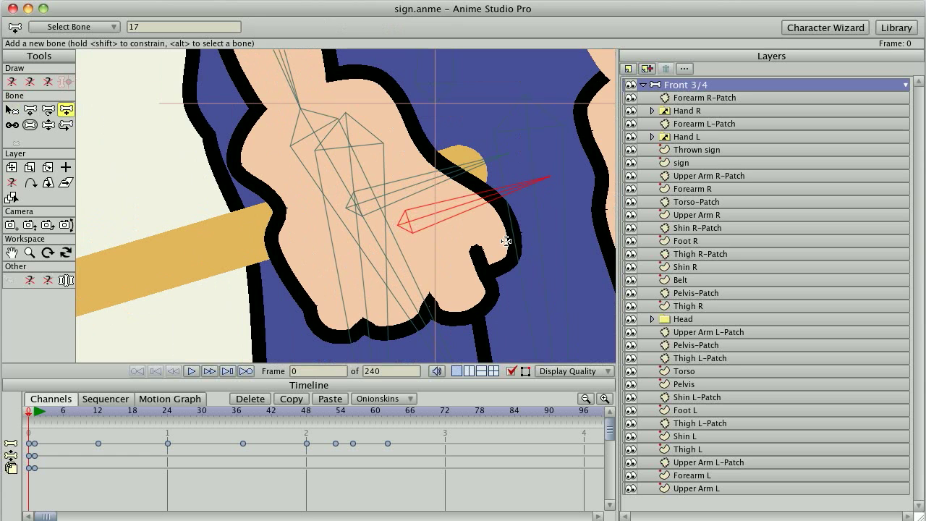
# Step: Move the new bone's base onto the base of the existing sign bone, at about X -0.032, Y -0.038
pyautogui.press('t')
pyautogui.scroll(3, 448, 251)
pyautogui.moveTo(510, 240); pyautogui.dragTo(397, 198)
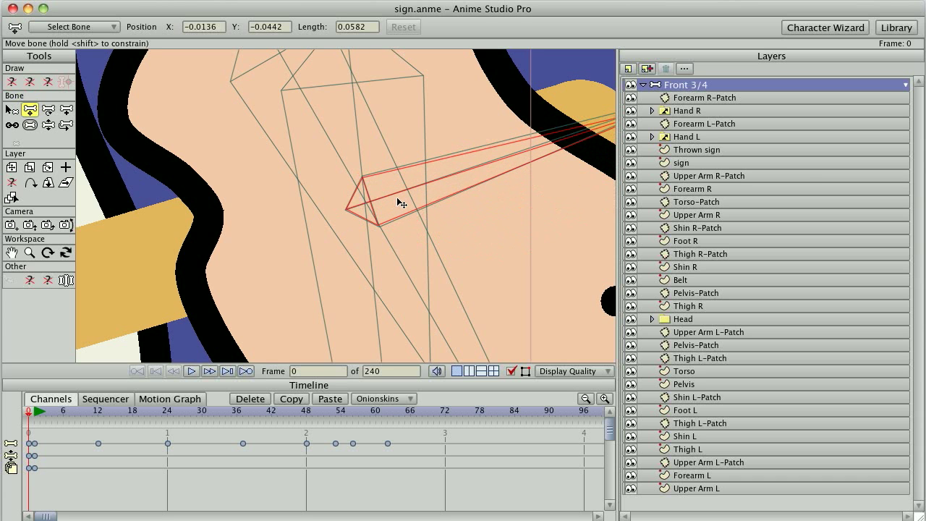
pyautogui.moveTo(508, 233); pyautogui.dragTo(298, 296)
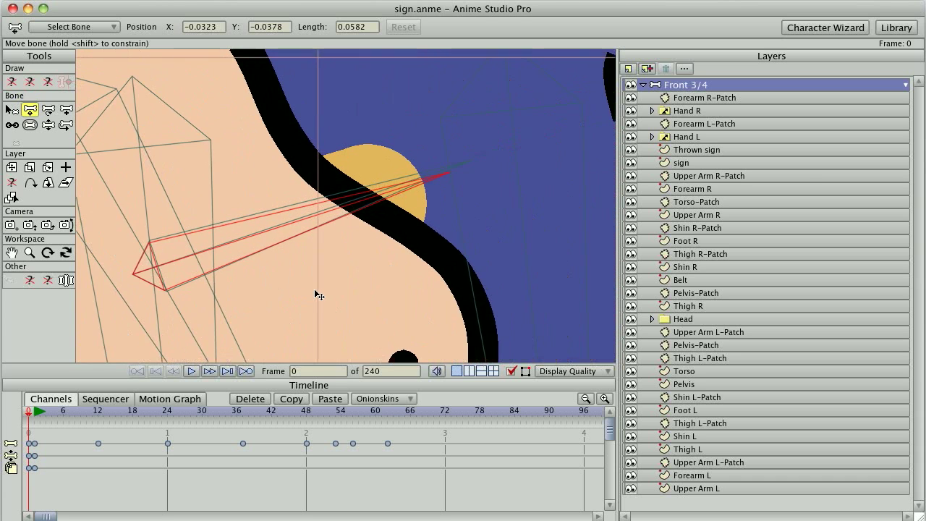
pyautogui.scroll(5, 298, 296)
pyautogui.scroll(-5, 542, 149)
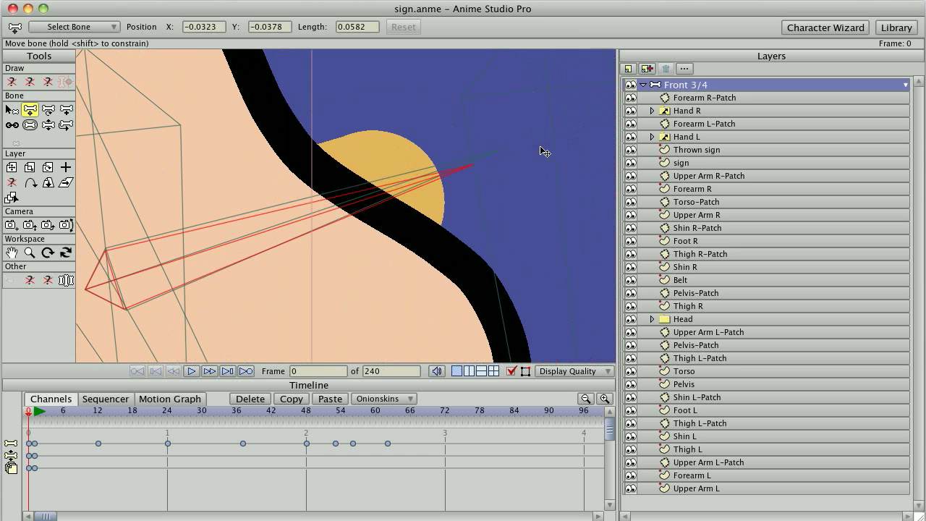
# Step: Lengthen the new bone to about 0.077 so its tip extends past the existing sign bone
pyautogui.moveTo(454, 168); pyautogui.dragTo(584, 124)
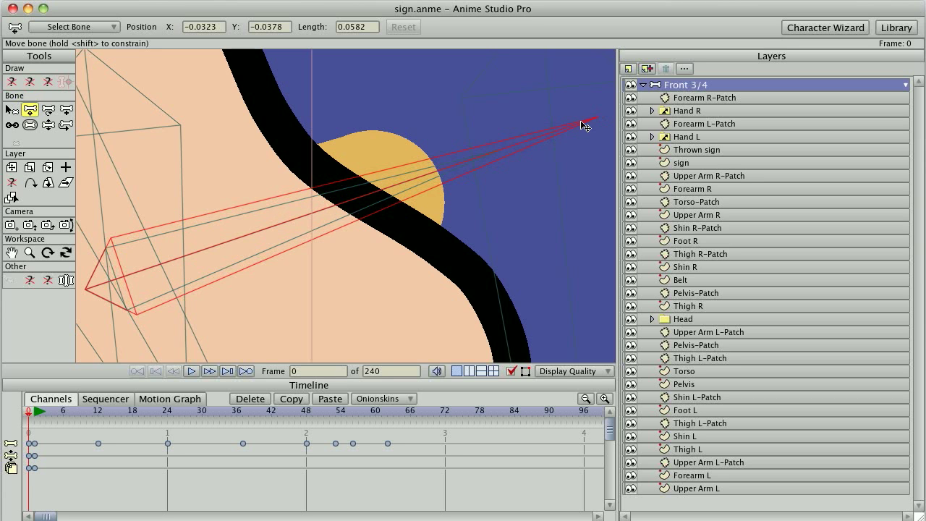
pyautogui.moveTo(212, 255); pyautogui.dragTo(432, 159)
pyautogui.scroll(5, 426, 173)
pyautogui.scroll(3, 425, 174)
pyautogui.moveTo(334, 159); pyautogui.dragTo(367, 285)
pyautogui.scroll(5, 369, 287)
pyautogui.scroll(-8, 372, 287)
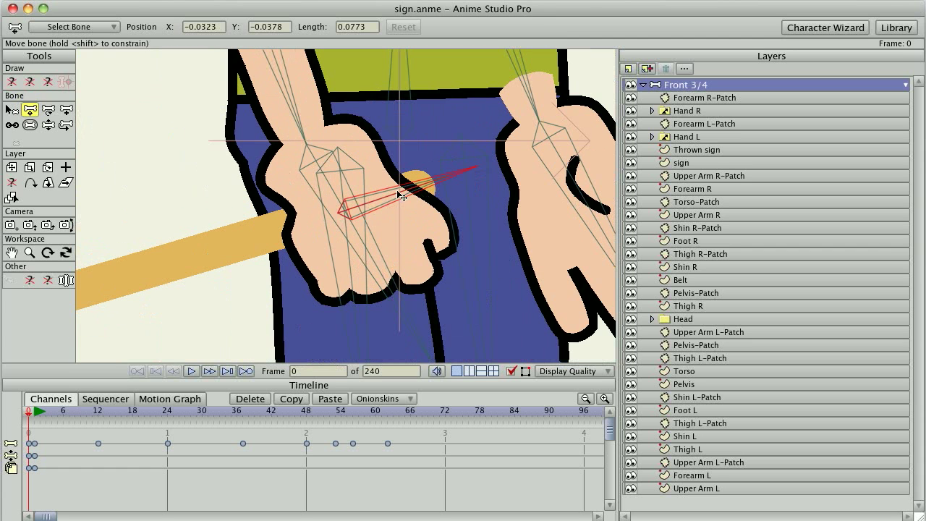
# Step: Name the longer new bone in the right hand thrown sign
pyautogui.press('b')
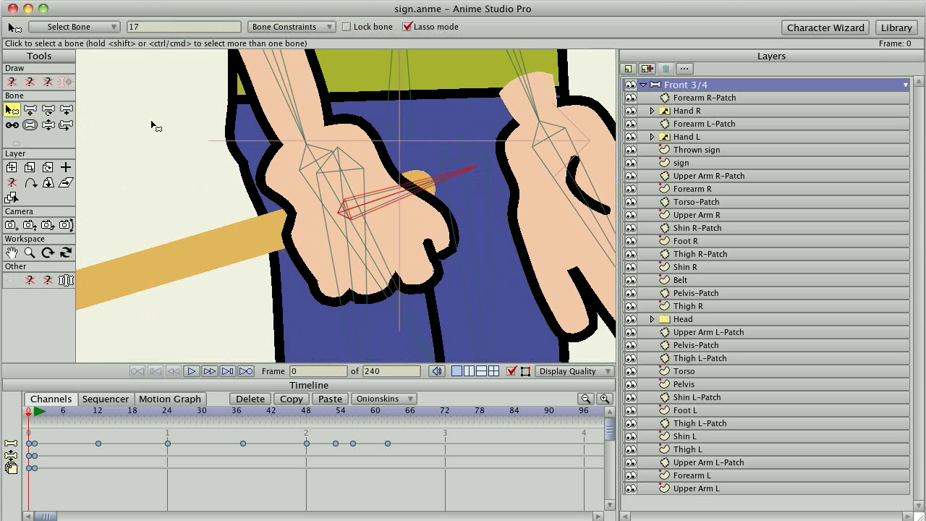
pyautogui.write('thrown ')
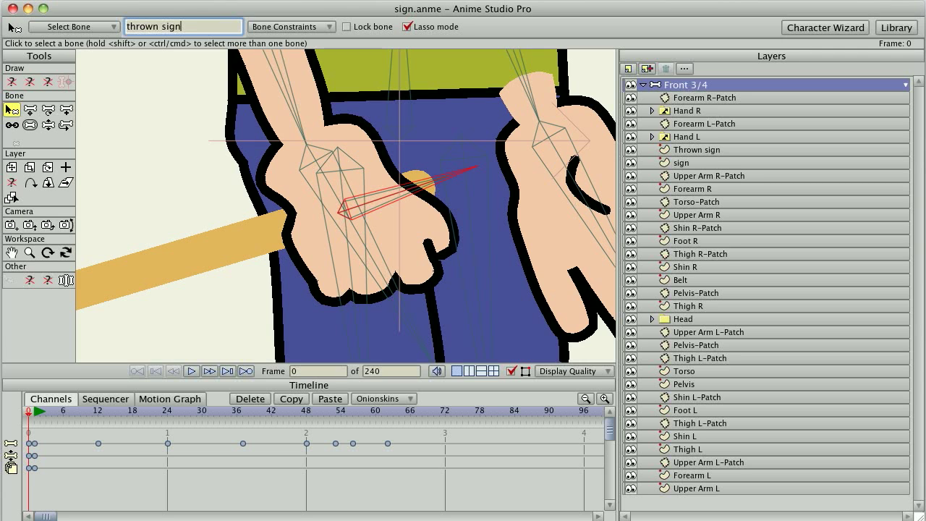
pyautogui.write('sign')
pyautogui.press('Return')
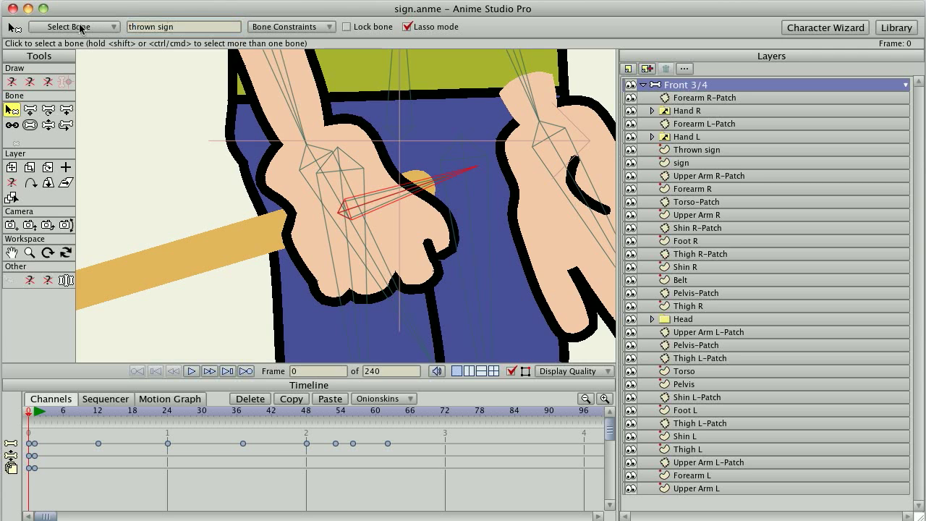
# Step: Select the shorter, hand-parented bone on the post and name it sign
pyautogui.click(379, 200)
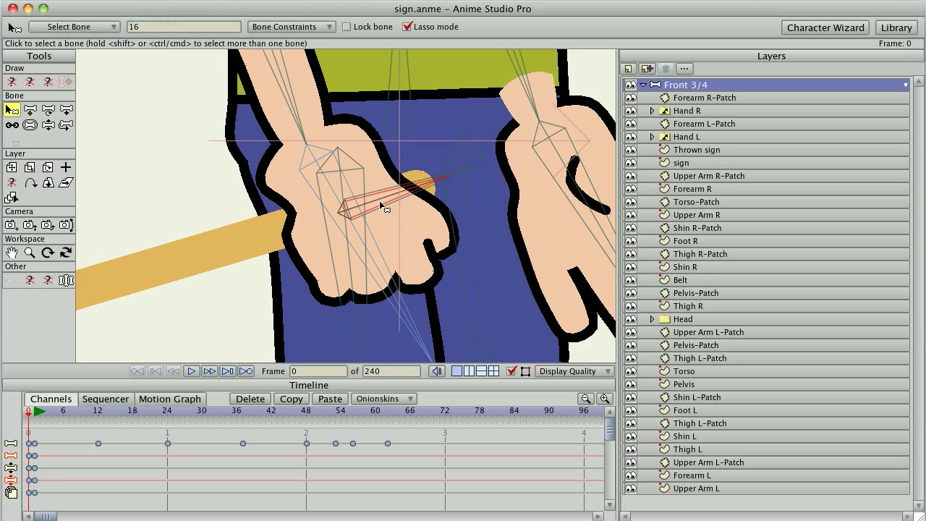
pyautogui.click(148, 26)
pyautogui.write('sign')
pyautogui.scroll(-2, 292, 244)
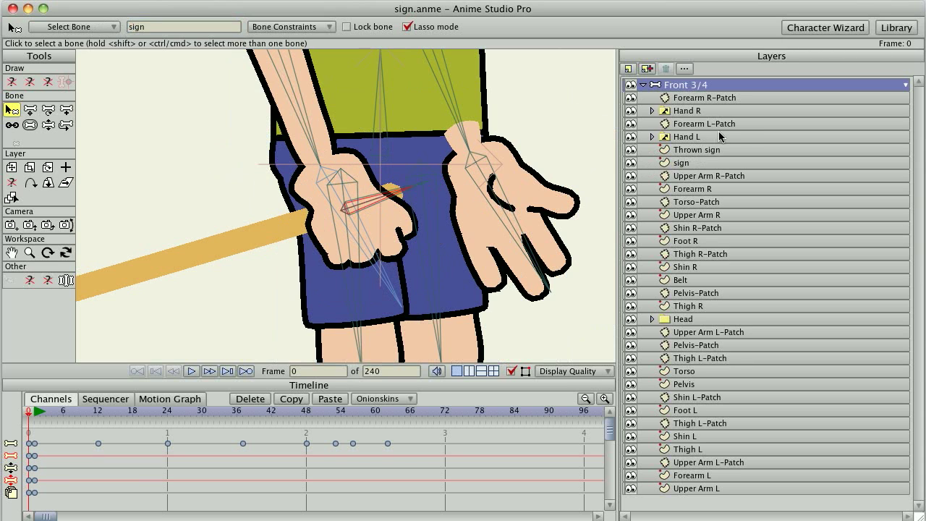
# Step: Select the thrown sign bone in the right hand, with the whole sign in view
pyautogui.scroll(5, 382, 250)
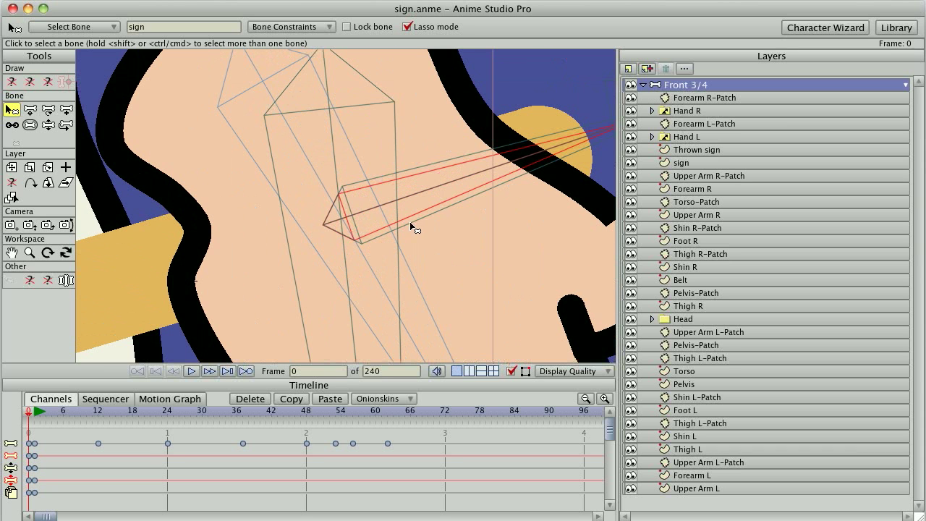
pyautogui.click(413, 165)
pyautogui.scroll(-5, 398, 211)
pyautogui.scroll(-4, 396, 217)
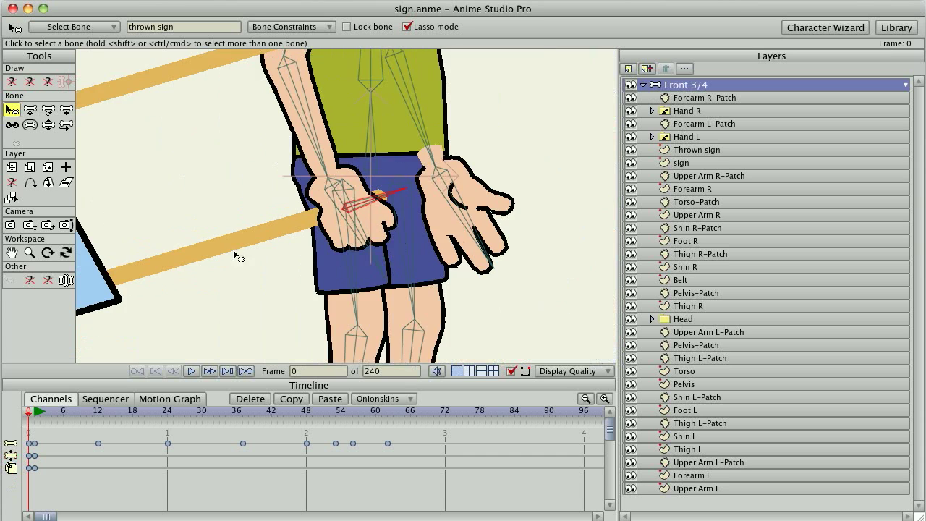
pyautogui.moveTo(233, 249); pyautogui.dragTo(422, 226)
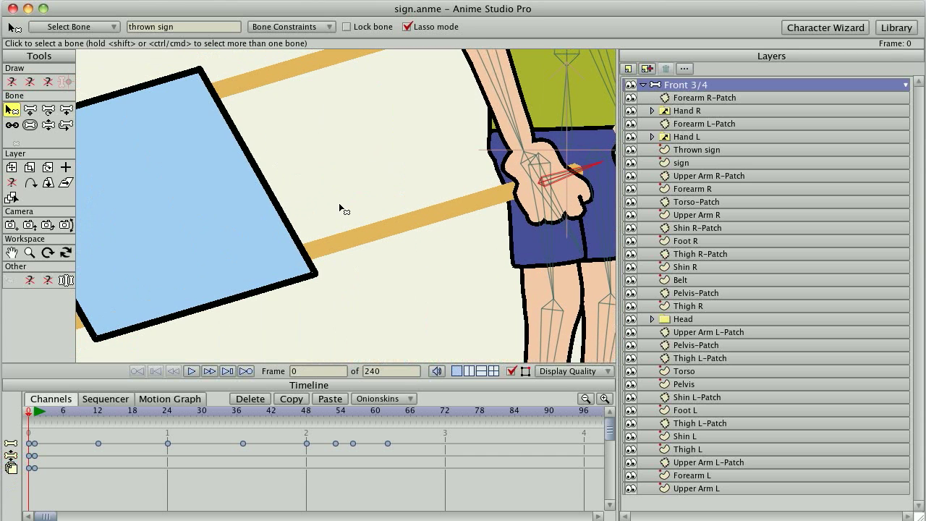
pyautogui.scroll(-2, 340, 207)
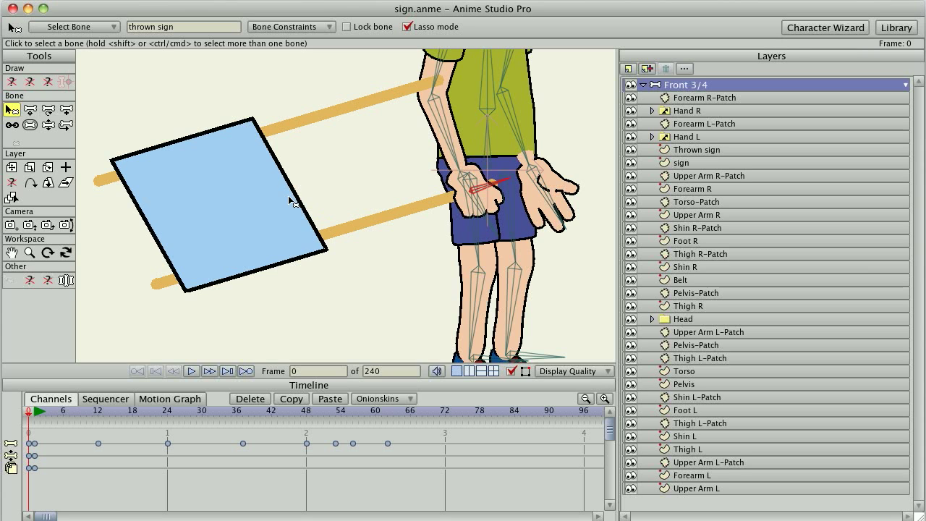
# Step: Add a long bone from the sign's blue panel toward the character, about 0.32 long, and shift it to about X -0.39, Y 0.13
pyautogui.press('a')
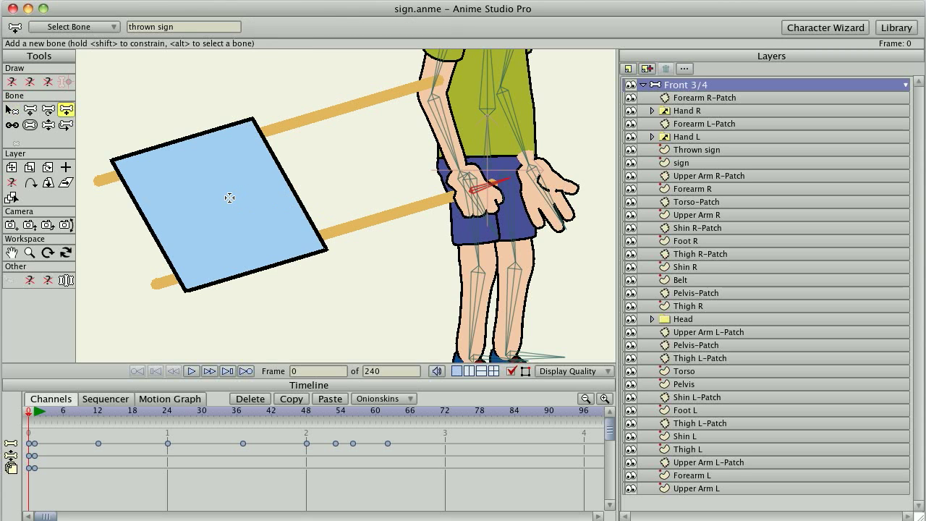
pyautogui.moveTo(226, 198); pyautogui.dragTo(398, 150)
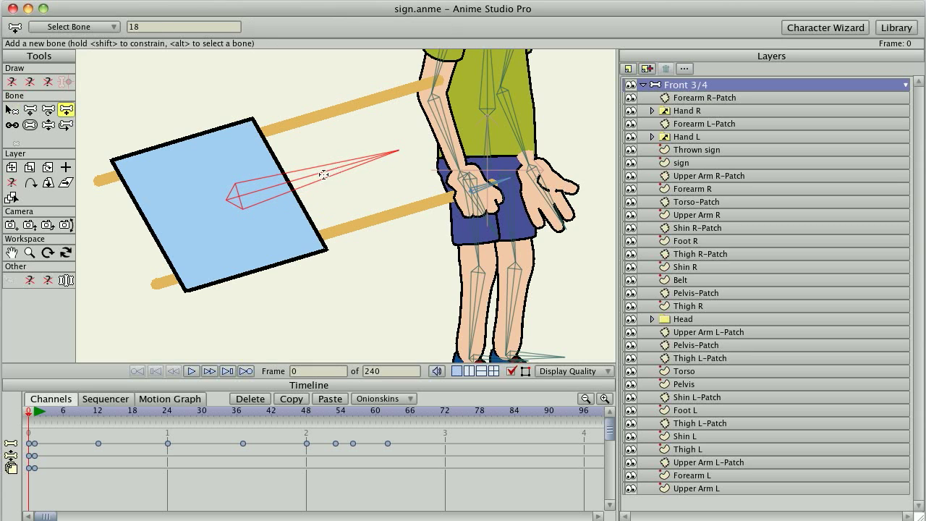
pyautogui.press('t')
pyautogui.moveTo(282, 191); pyautogui.dragTo(287, 183)
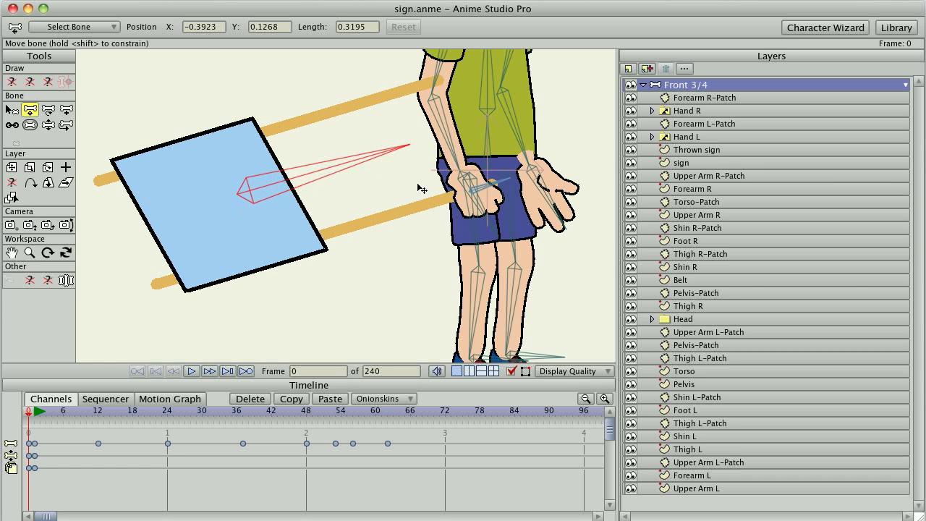
# Step: Examine the two overlapping sign bones in the right hand up close and compare them with the separate sign bone
pyautogui.scroll(5, 389, 207)
pyautogui.moveTo(509, 190); pyautogui.dragTo(202, 247)
pyautogui.scroll(10, 283, 258)
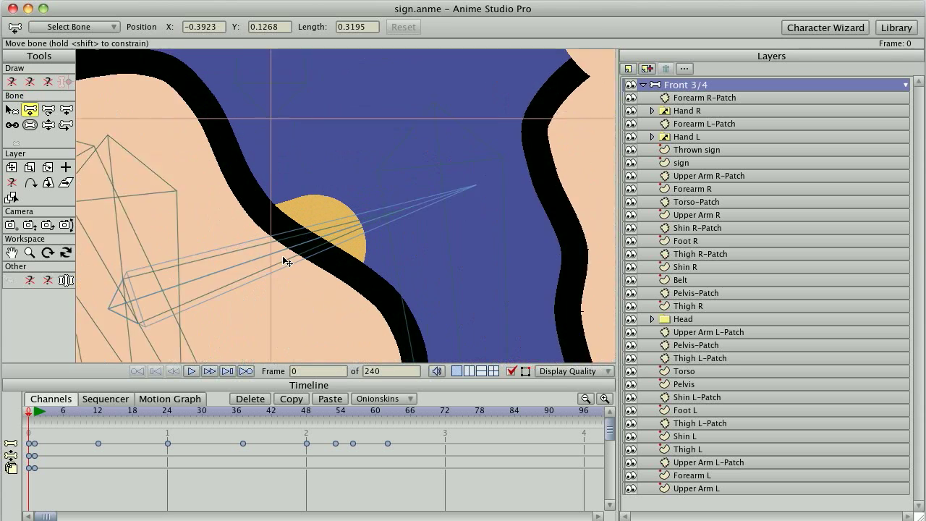
pyautogui.scroll(3, 288, 262)
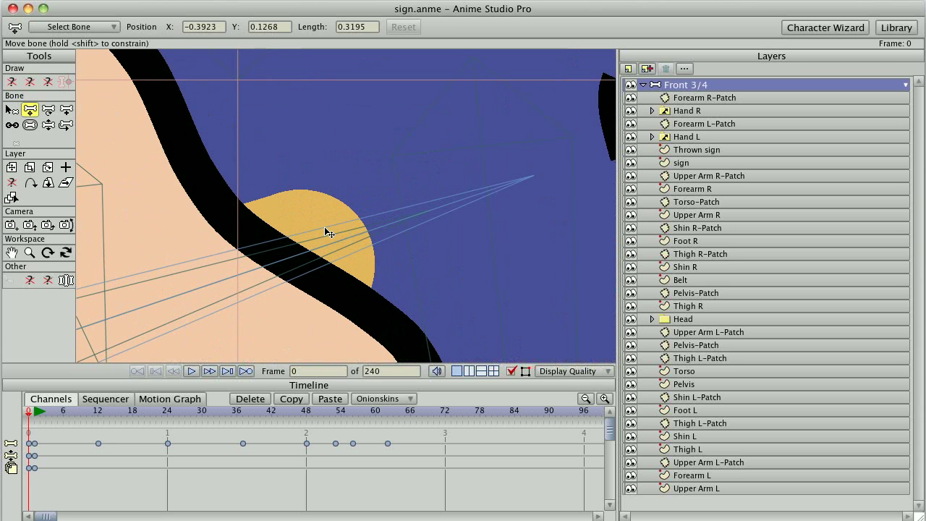
pyautogui.scroll(-8, 324, 226)
pyautogui.moveTo(216, 191); pyautogui.dragTo(285, 197)
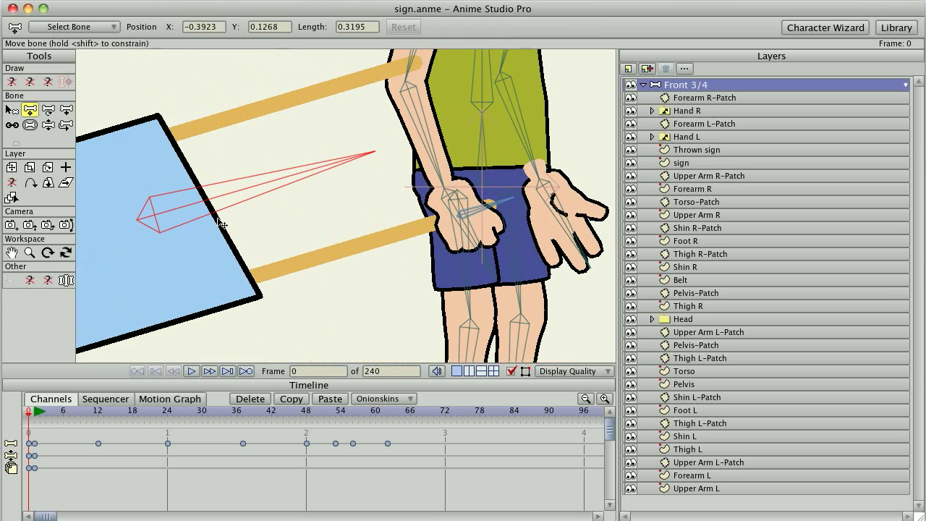
pyautogui.scroll(-3, 310, 218)
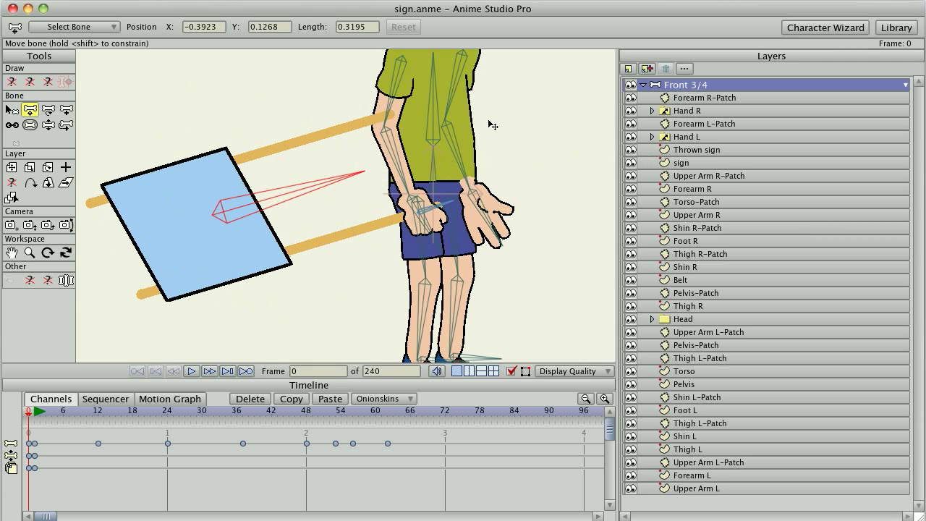
# Step: Bind the Thrown sign layer to the new large bone on the sign's panel
pyautogui.click(702, 150)
pyautogui.moveTo(268, 253); pyautogui.dragTo(343, 243)
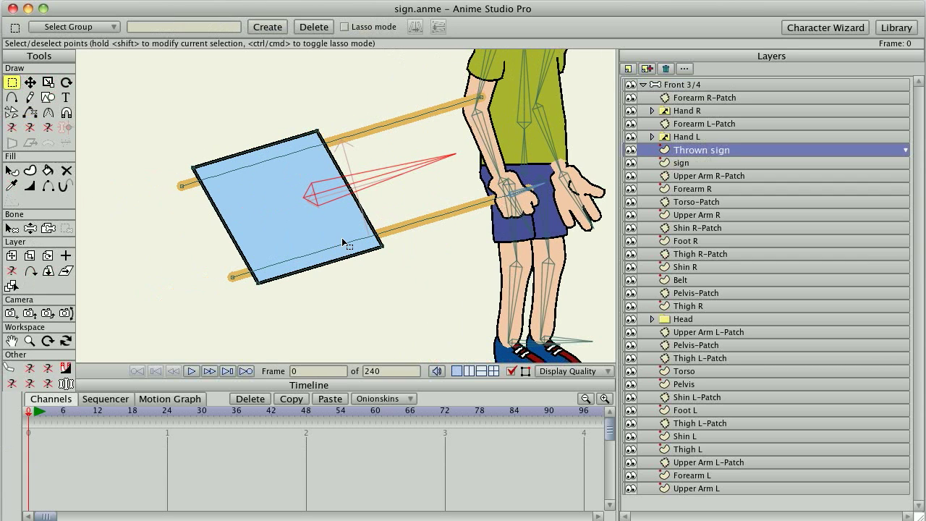
pyautogui.click(48, 228)
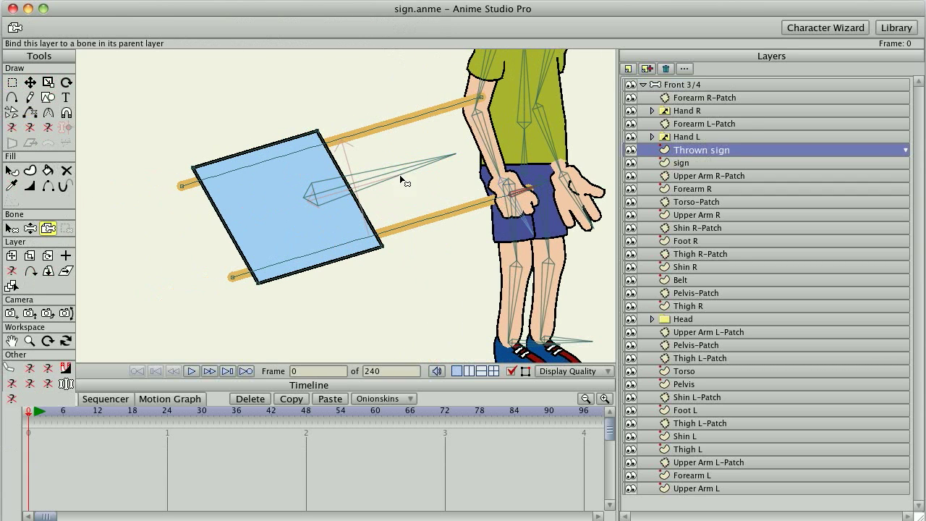
pyautogui.click(357, 187)
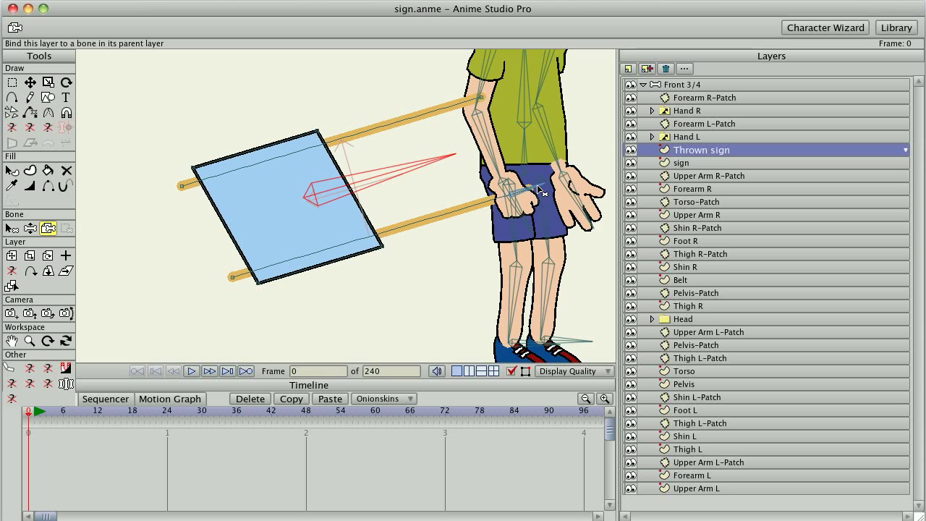
pyautogui.scroll(-8, 259, 217)
pyautogui.scroll(4, 259, 216)
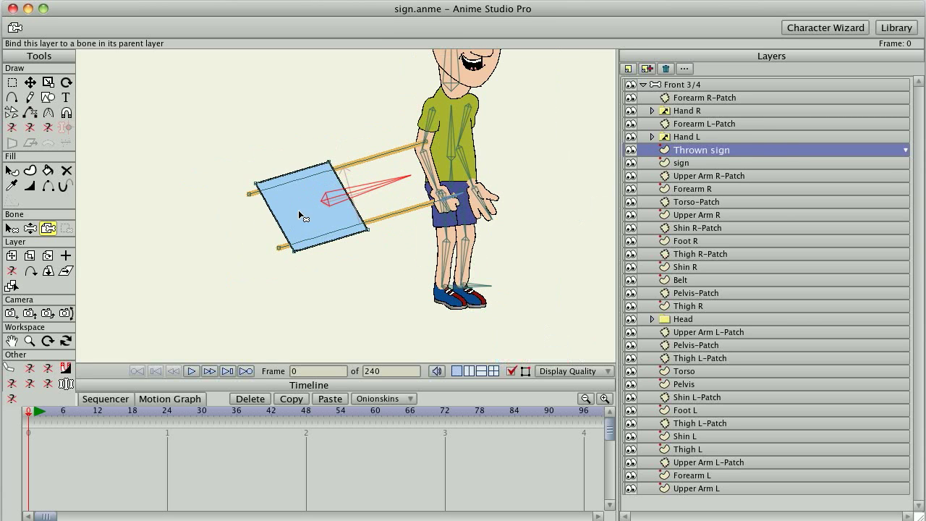
# Step: Turn off the Thrown sign layer's visibility in its layer settings and select the sign layer
pyautogui.doubleClick(690, 152)
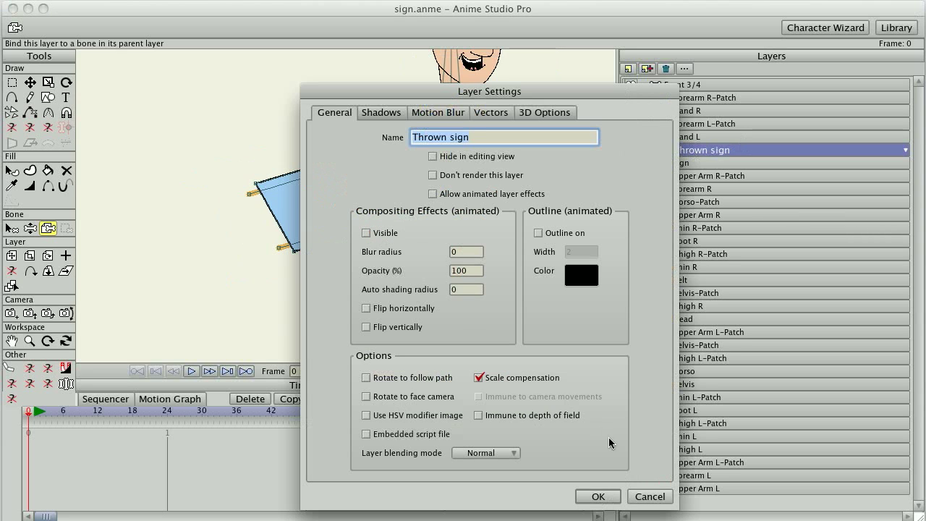
pyautogui.click(597, 496)
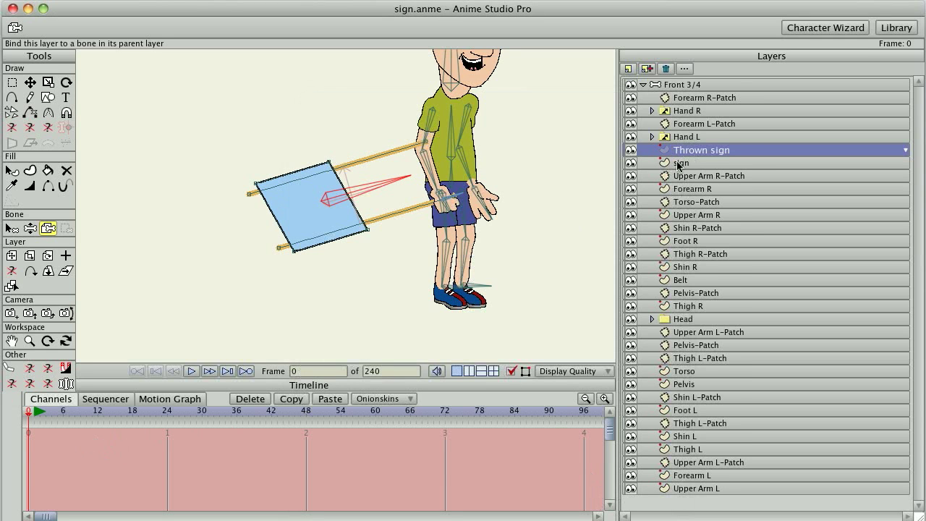
pyautogui.click(678, 164)
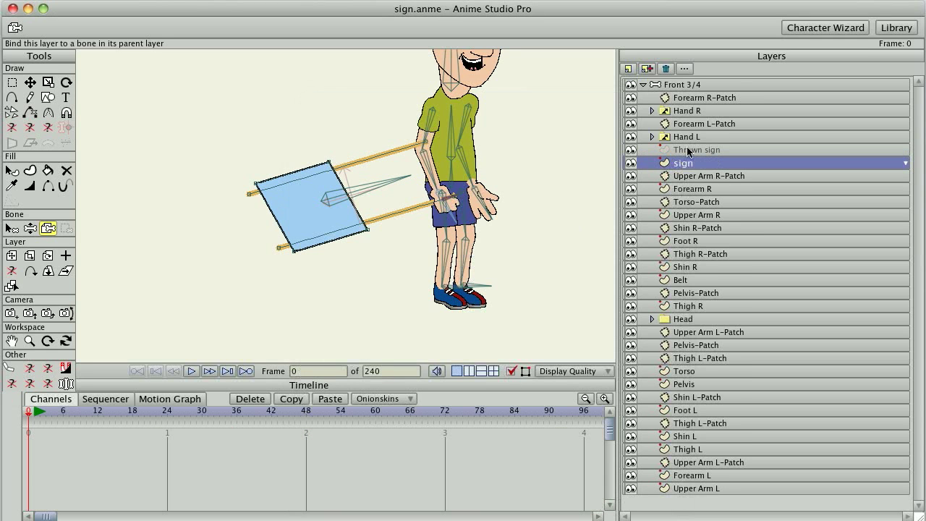
# Step: On frame 1 of the Front 3/4 layer, rotate the sign bone to about 297.3 degrees and move it to about X 0.021, Y -0.051
pyautogui.click(679, 84)
pyautogui.moveTo(364, 233); pyautogui.dragTo(224, 266)
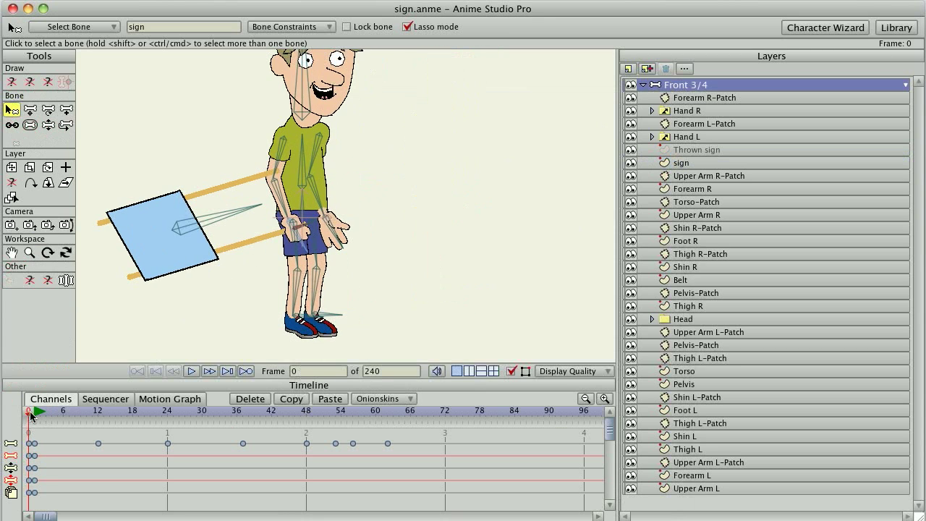
pyautogui.moveTo(35, 413); pyautogui.dragTo(63, 411)
pyautogui.moveTo(340, 178); pyautogui.dragTo(384, 309)
pyautogui.moveTo(51, 413)
pyautogui.mouseDown()
pyautogui.moveTo(382, 413)
pyautogui.moveTo(33, 413)
pyautogui.mouseUp()
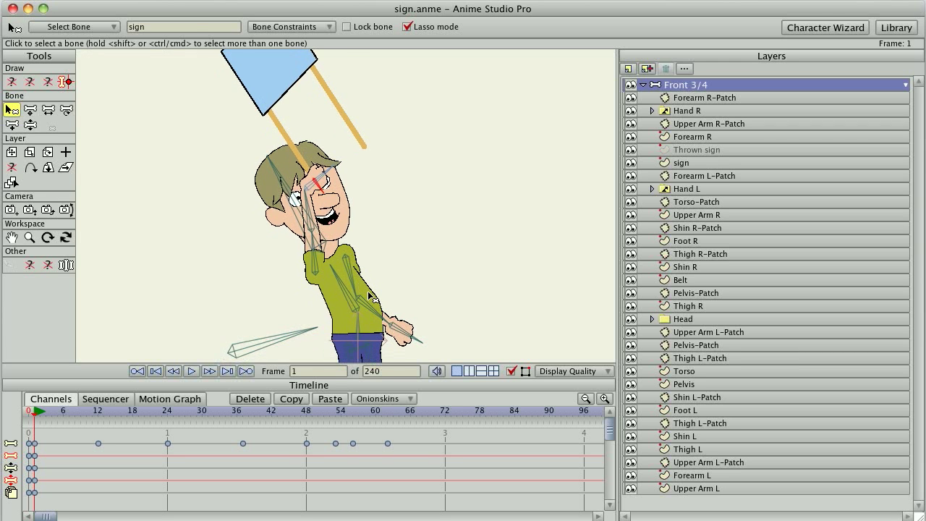
pyautogui.scroll(2, 370, 296)
pyautogui.press('r')
pyautogui.moveTo(365, 289); pyautogui.dragTo(316, 210)
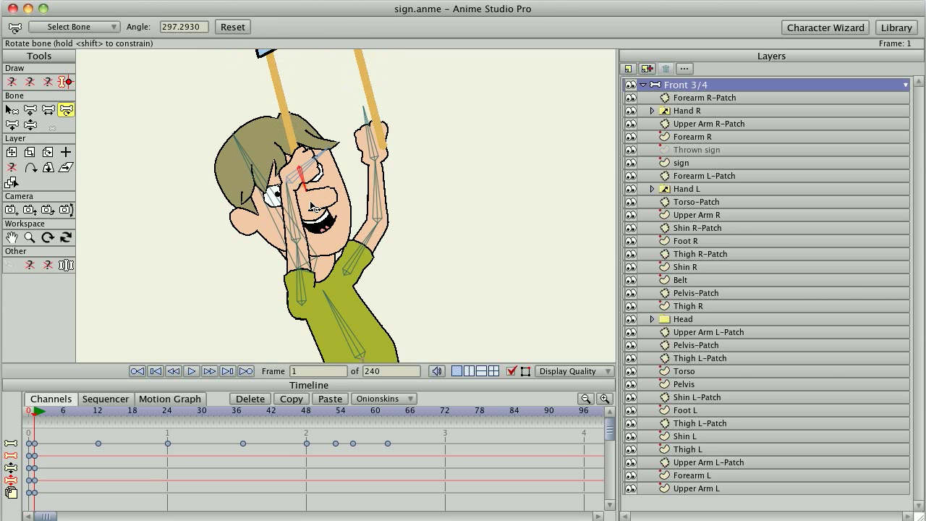
pyautogui.press('t')
pyautogui.moveTo(308, 186); pyautogui.dragTo(315, 210)
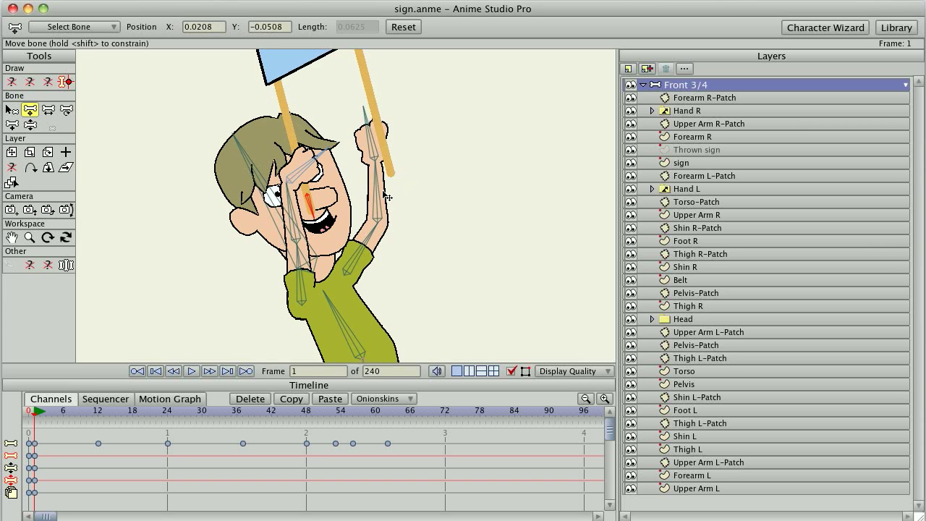
# Step: On frame 1, rotate the left arm bones so the fist meets the sign's post, upper arm about 37 and hand about 80 degrees
pyautogui.press('r')
pyautogui.moveTo(383, 195); pyautogui.dragTo(369, 150)
pyautogui.click(369, 243)
pyautogui.moveTo(369, 243); pyautogui.dragTo(399, 209)
pyautogui.click(384, 254)
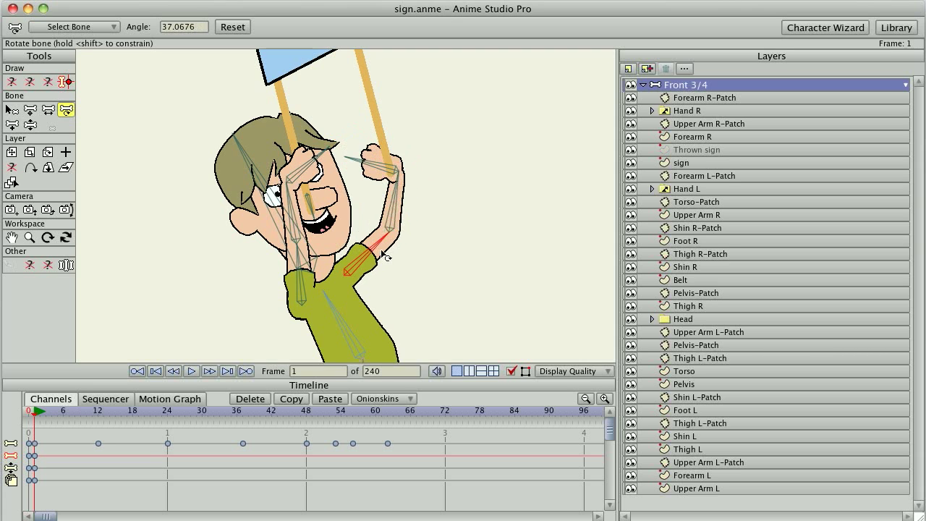
pyautogui.click(372, 165)
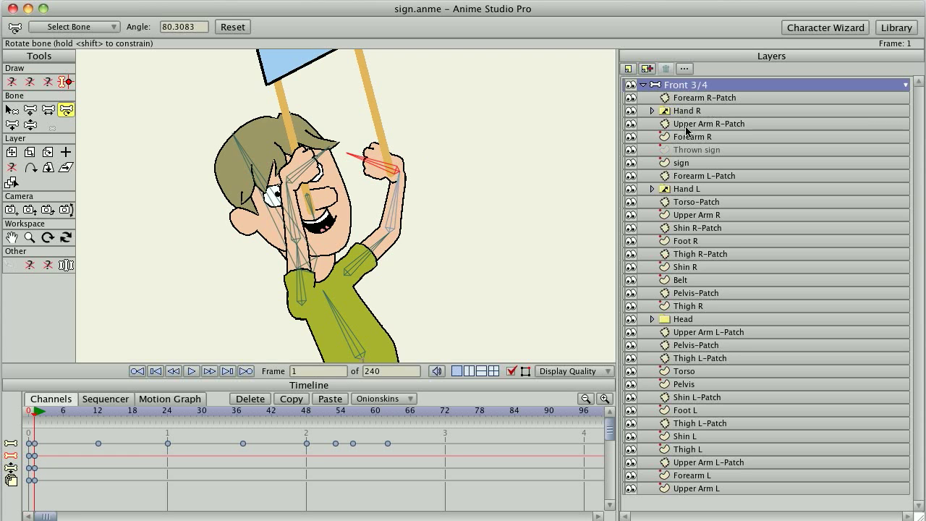
# Step: Reorder the sign layer on frame 1 so that it sits directly below the Hand L layer
pyautogui.click(684, 164)
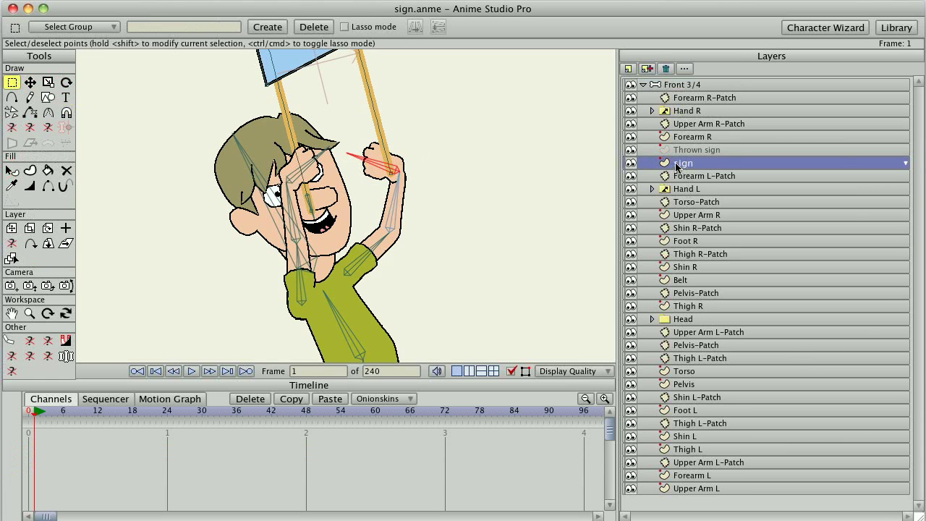
pyautogui.moveTo(676, 165); pyautogui.dragTo(673, 190)
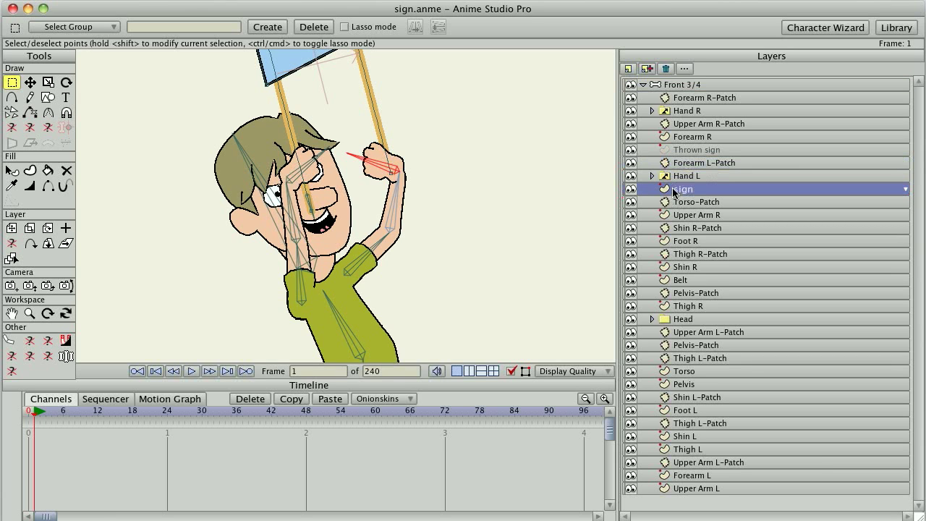
pyautogui.moveTo(477, 193); pyautogui.dragTo(496, 199)
pyautogui.moveTo(691, 193); pyautogui.dragTo(682, 173)
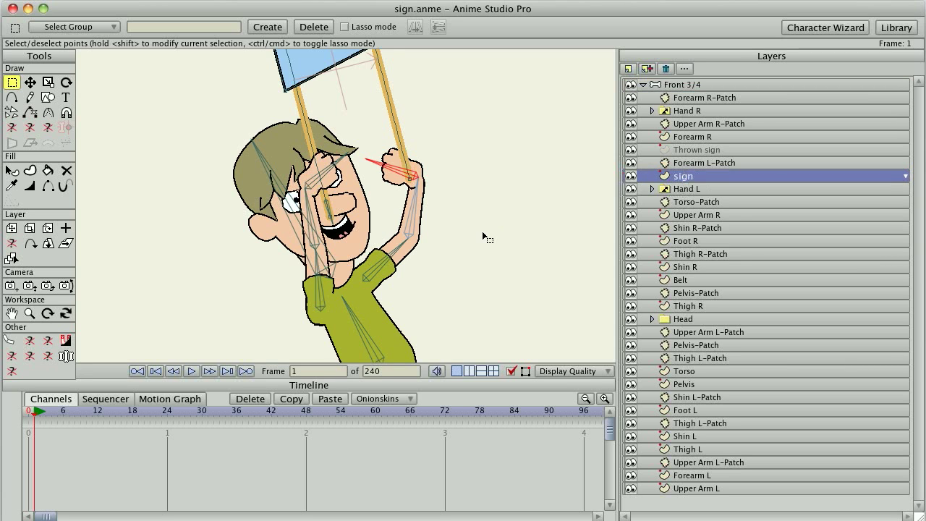
pyautogui.scroll(2, 483, 237)
pyautogui.moveTo(680, 181); pyautogui.dragTo(678, 194)
pyautogui.scroll(-1, 448, 246)
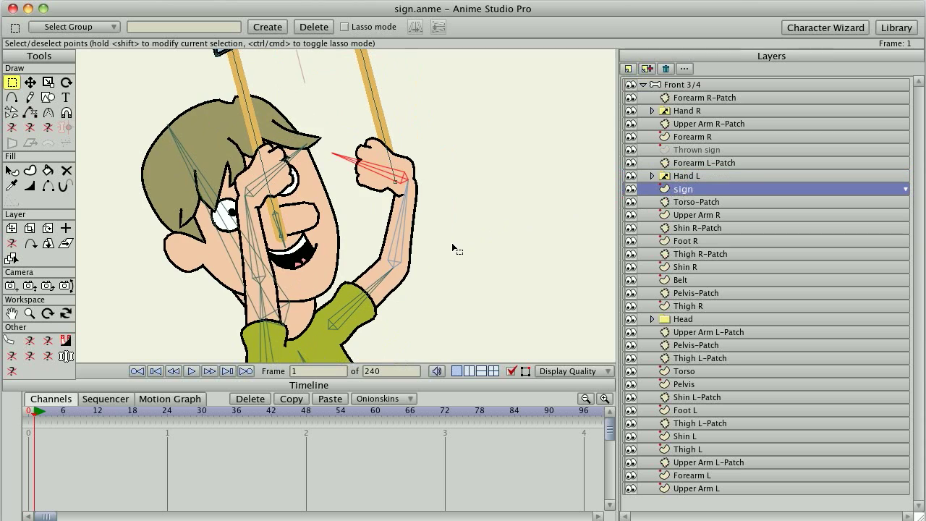
pyautogui.scroll(-1, 452, 243)
# Step: On frame 24 of the Front 3/4 layer, pull the left arm toward the head and rotate the right upper arm to about 30.4 degrees
pyautogui.click(692, 87)
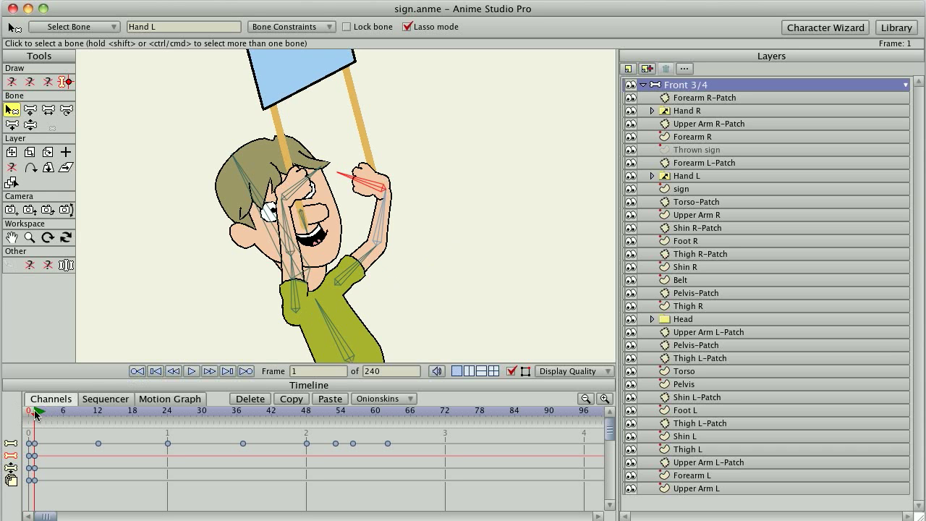
pyautogui.moveTo(36, 414); pyautogui.dragTo(228, 372)
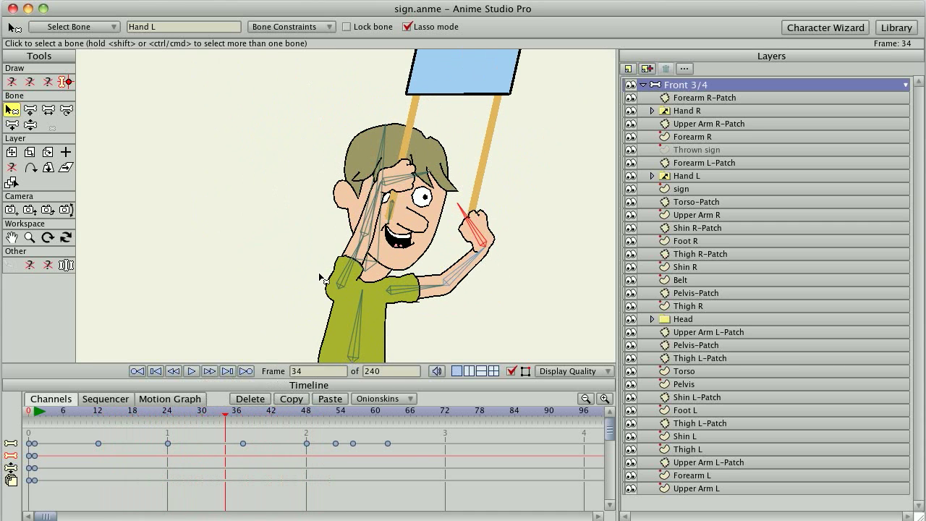
pyautogui.click(338, 283)
pyautogui.moveTo(168, 411)
pyautogui.mouseDown()
pyautogui.moveTo(190, 413)
pyautogui.moveTo(168, 412)
pyautogui.mouseUp()
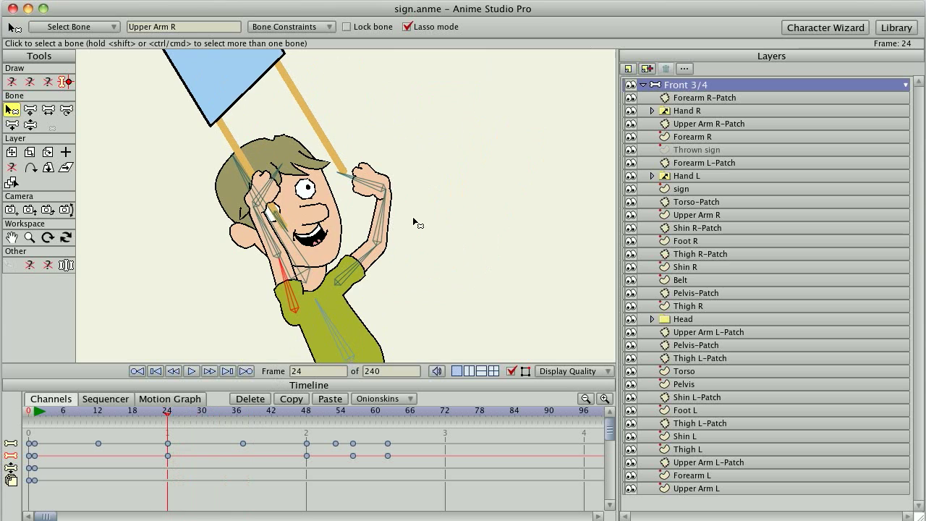
pyautogui.press('r')
pyautogui.moveTo(384, 210); pyautogui.dragTo(371, 209)
pyautogui.moveTo(370, 262); pyautogui.dragTo(354, 200)
pyautogui.moveTo(279, 269); pyautogui.dragTo(283, 274)
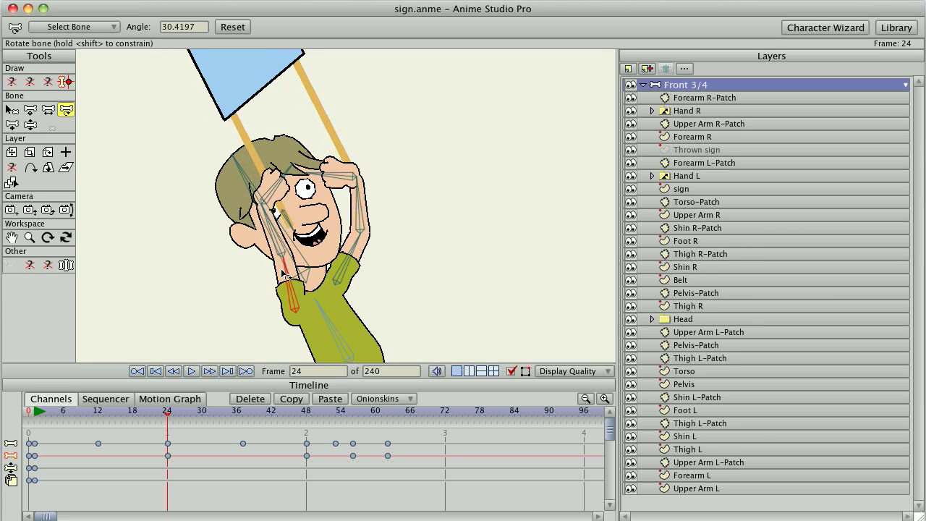
# Step: On frame 24, tilt the sign more upright at the right hand and rotate the left hand to about 86.3 degrees to meet the post
pyautogui.moveTo(286, 185); pyautogui.dragTo(307, 186)
pyautogui.click(352, 177)
pyautogui.moveTo(351, 176); pyautogui.dragTo(365, 209)
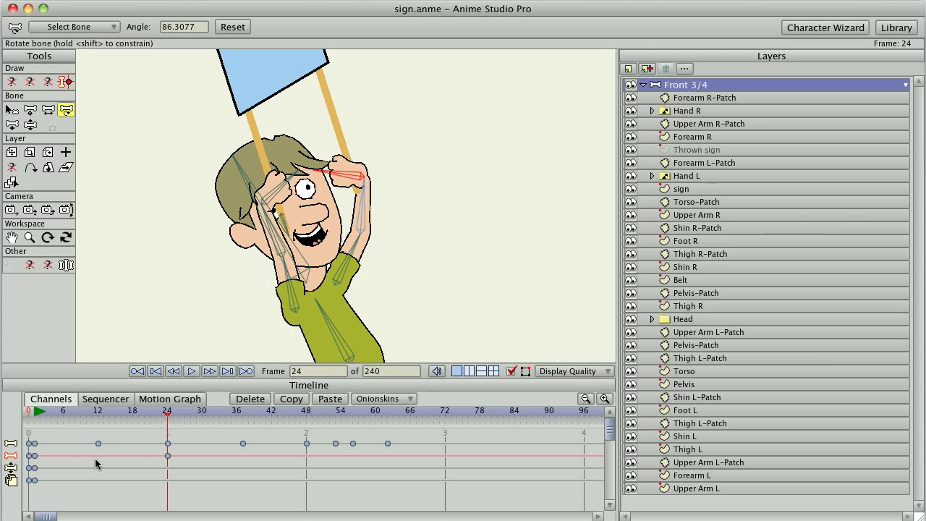
# Step: On frame 12, rotate the left forearm and set the left hand to about 80 degrees so it grips the sign's post
pyautogui.moveTo(165, 413); pyautogui.dragTo(97, 413)
pyautogui.moveTo(479, 279); pyautogui.dragTo(482, 283)
pyautogui.click(496, 248)
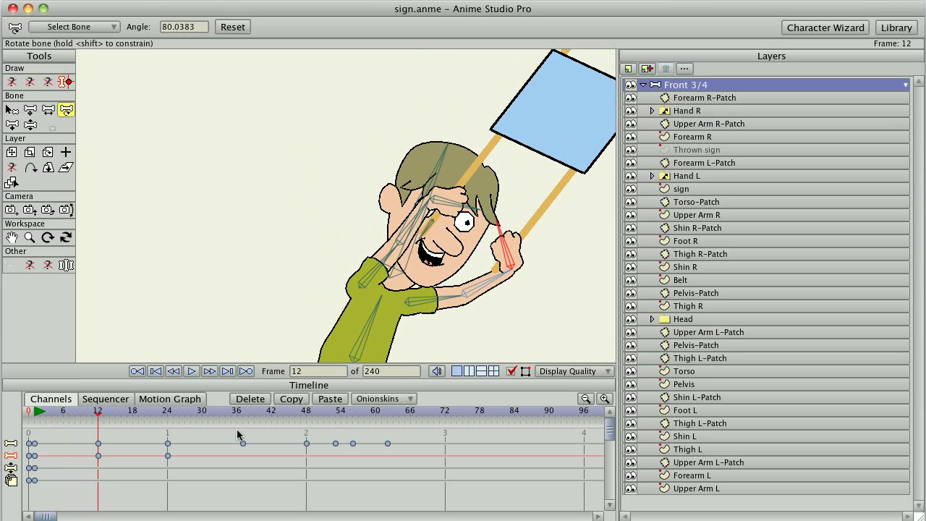
# Step: On frame 37, rotate the left forearm and upper arm so the left hand stays on the sign's post
pyautogui.moveTo(105, 414); pyautogui.dragTo(238, 423)
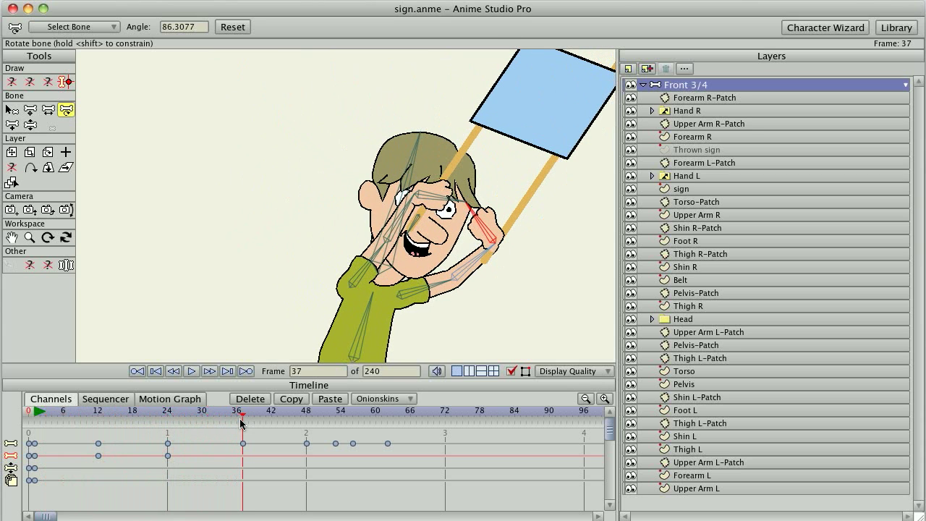
pyautogui.moveTo(474, 259); pyautogui.dragTo(471, 269)
pyautogui.moveTo(424, 290); pyautogui.dragTo(485, 283)
# Step: On frame 48, pose the left arm on the post with the upper arm about 289.9, forearm about 28.2 and hand about 71.2 degrees
pyautogui.moveTo(243, 413); pyautogui.dragTo(306, 412)
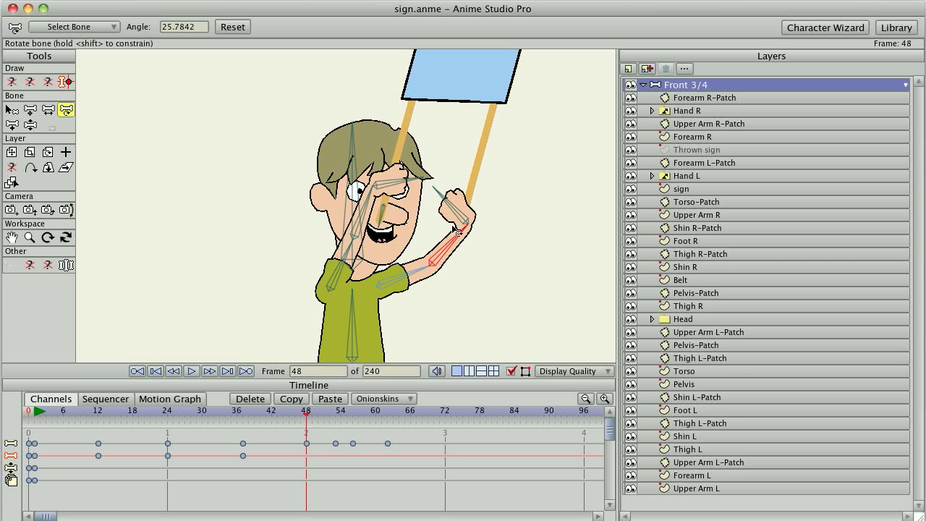
pyautogui.moveTo(452, 246); pyautogui.dragTo(457, 208)
pyautogui.click(425, 268)
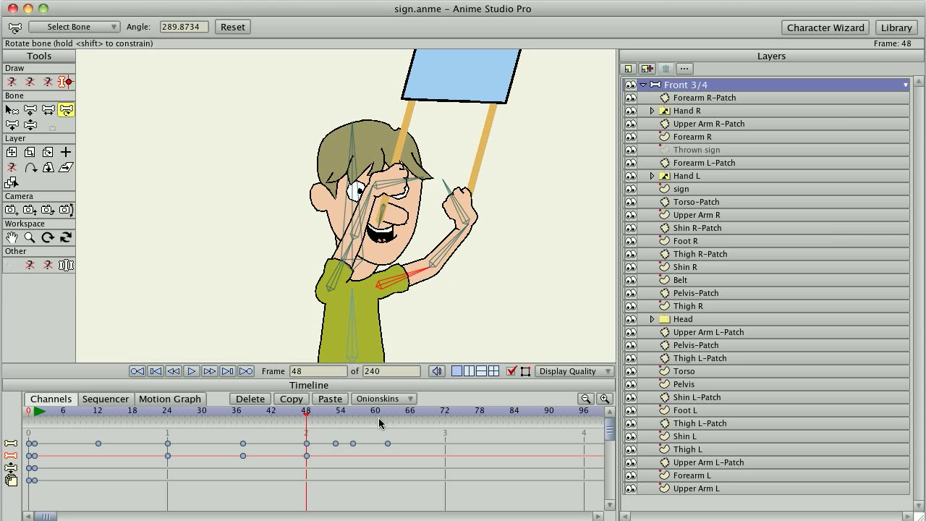
pyautogui.moveTo(304, 420)
pyautogui.mouseDown()
pyautogui.moveTo(165, 406)
pyautogui.moveTo(354, 413)
pyautogui.moveTo(306, 412)
pyautogui.mouseUp()
pyautogui.click(449, 248)
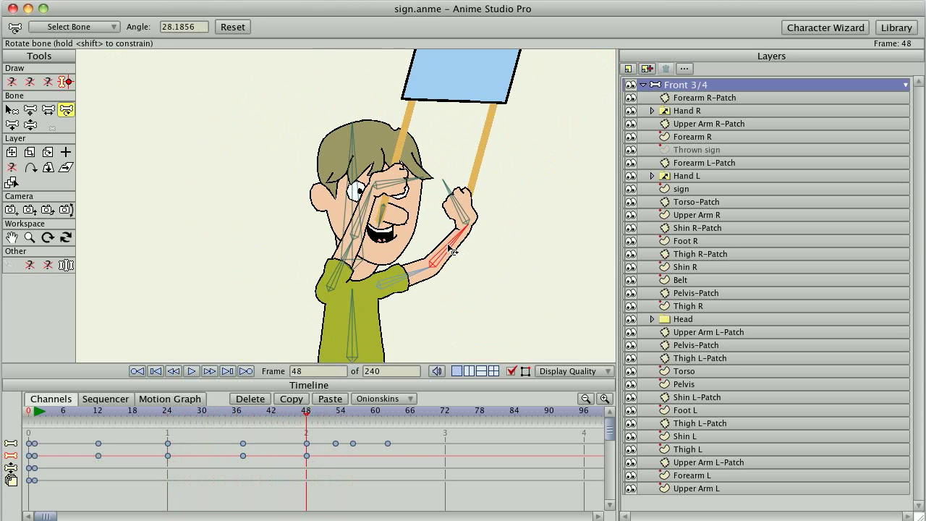
pyautogui.click(460, 210)
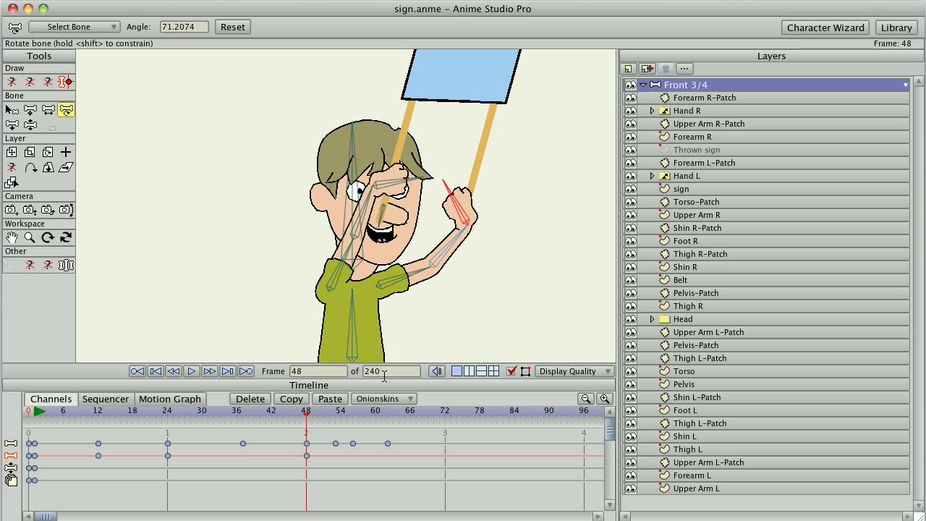
# Step: On frame 56, rotate the left hand bone down to about -36.4 degrees so it lets go of the post
pyautogui.moveTo(307, 415); pyautogui.dragTo(359, 419)
pyautogui.moveTo(442, 273); pyautogui.dragTo(287, 199)
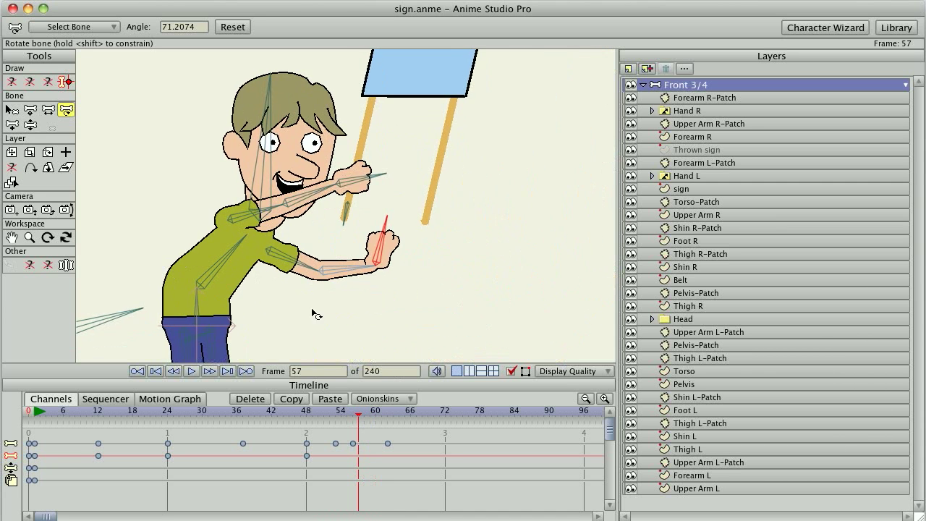
pyautogui.moveTo(357, 418); pyautogui.dragTo(348, 417)
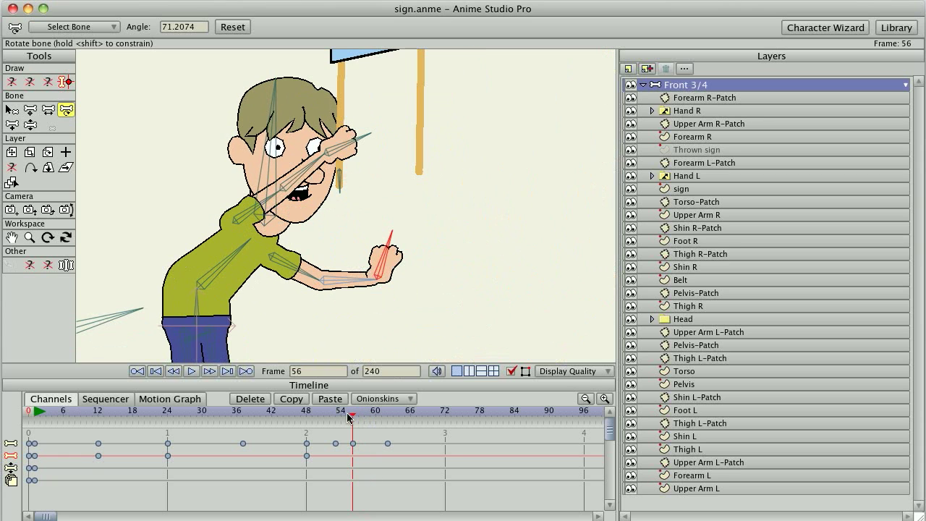
pyautogui.moveTo(337, 238); pyautogui.dragTo(414, 273)
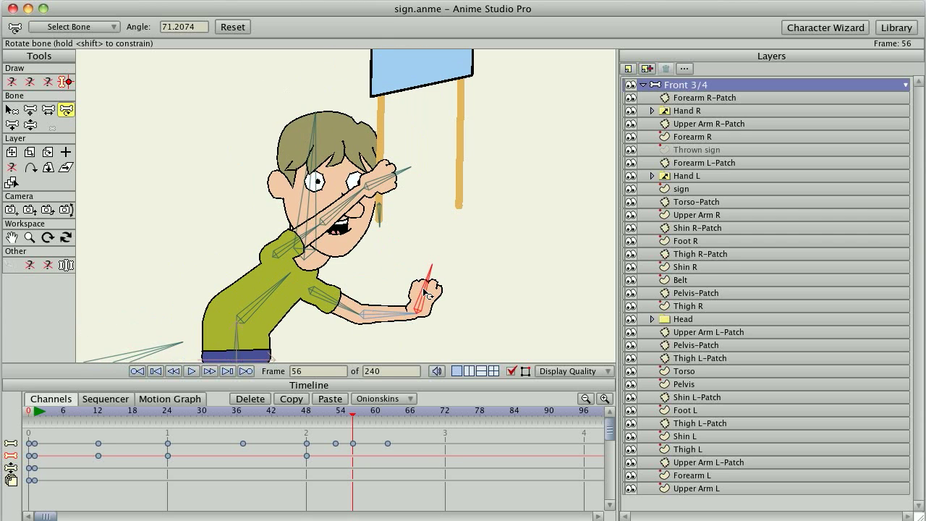
pyautogui.moveTo(429, 295); pyautogui.dragTo(440, 334)
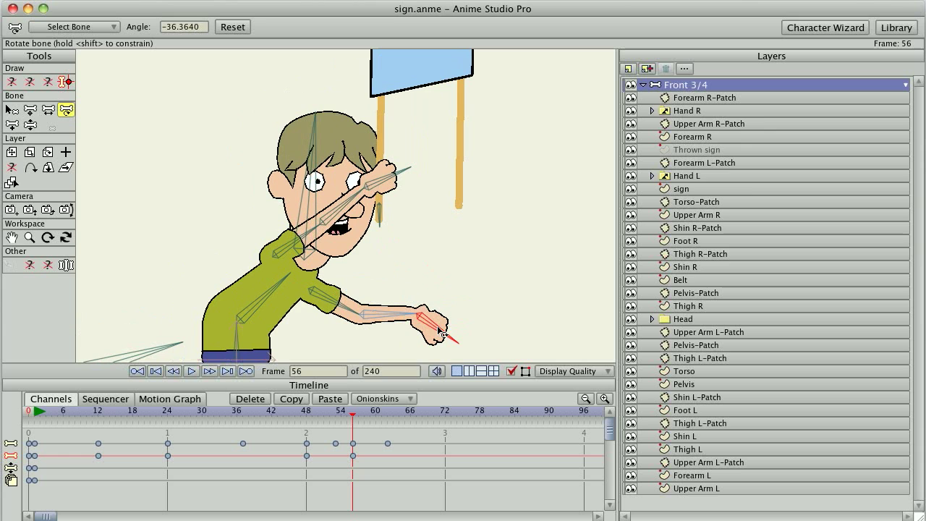
# Step: Switch the Hand L layer to the lower Open hand on frame 56 and reselect the Front 3/4 bone layer
pyautogui.rightClick(692, 175)
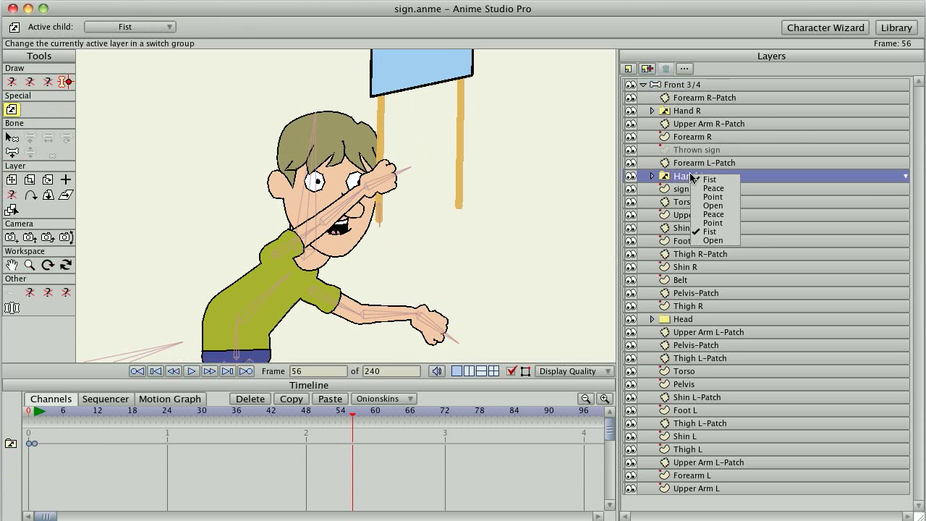
pyautogui.click(713, 240)
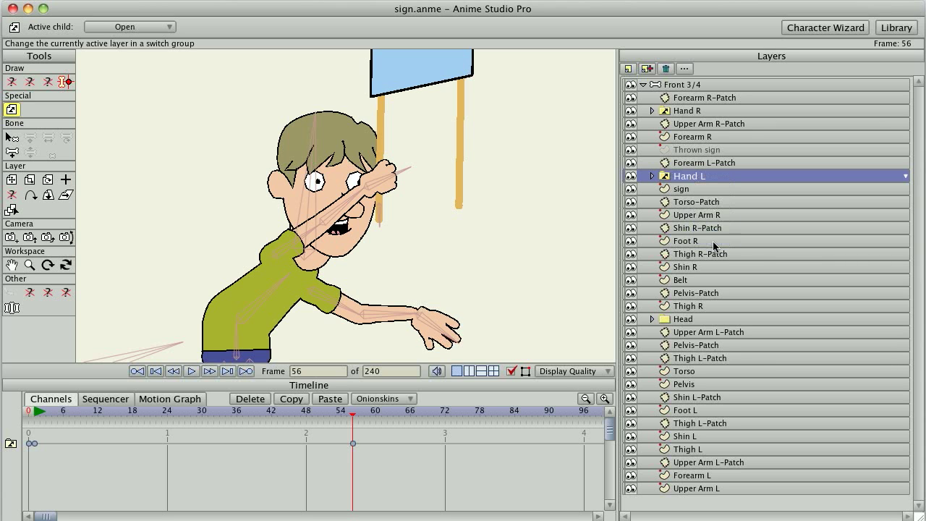
pyautogui.click(683, 86)
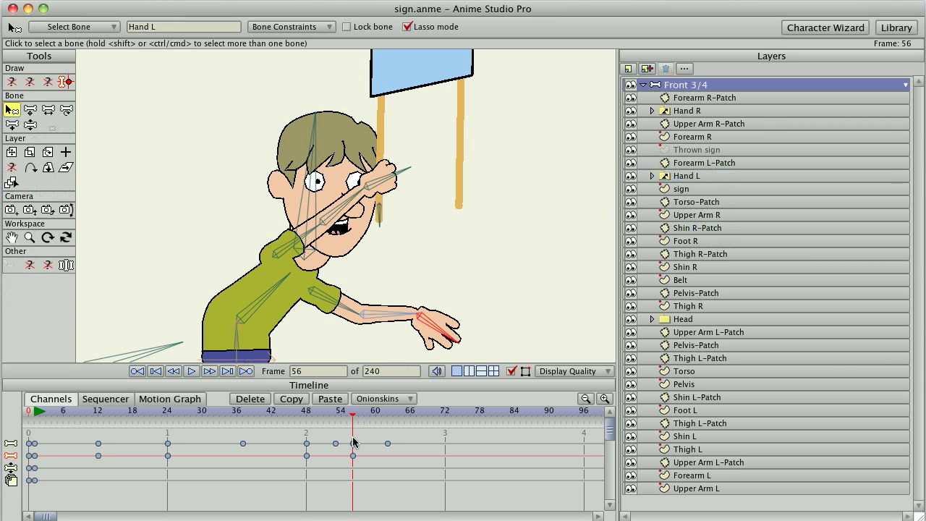
# Step: On frame 56, make the sign layer invisible and the Thrown sign layer visible
pyautogui.moveTo(394, 234); pyautogui.dragTo(405, 262)
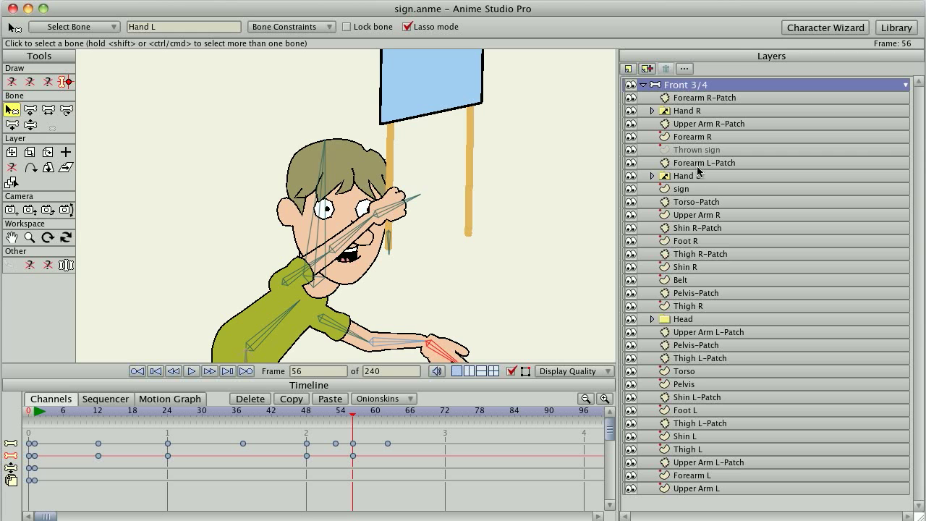
pyautogui.doubleClick(691, 189)
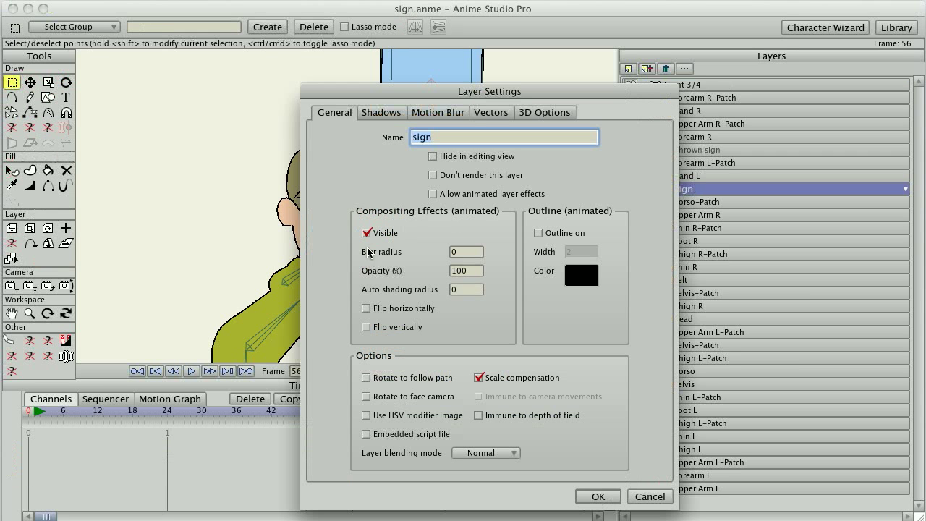
pyautogui.click(373, 233)
pyautogui.click(599, 496)
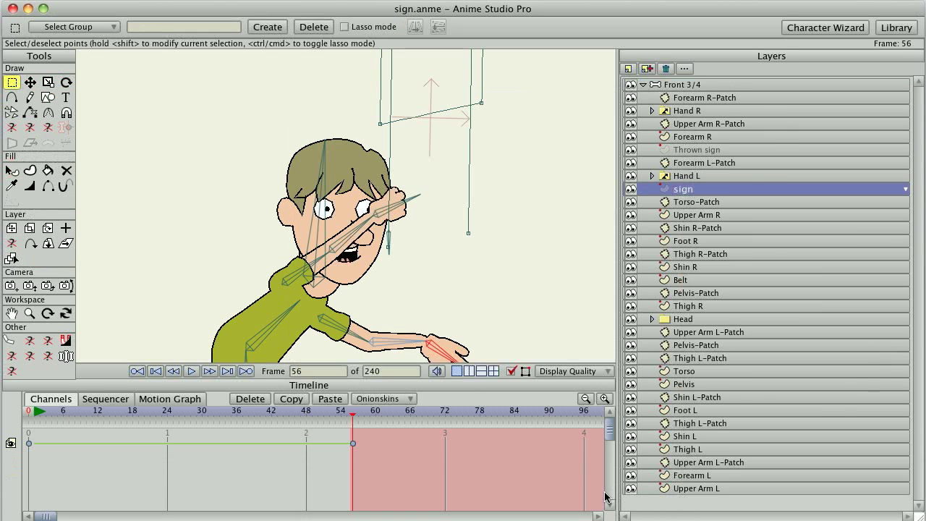
pyautogui.doubleClick(690, 149)
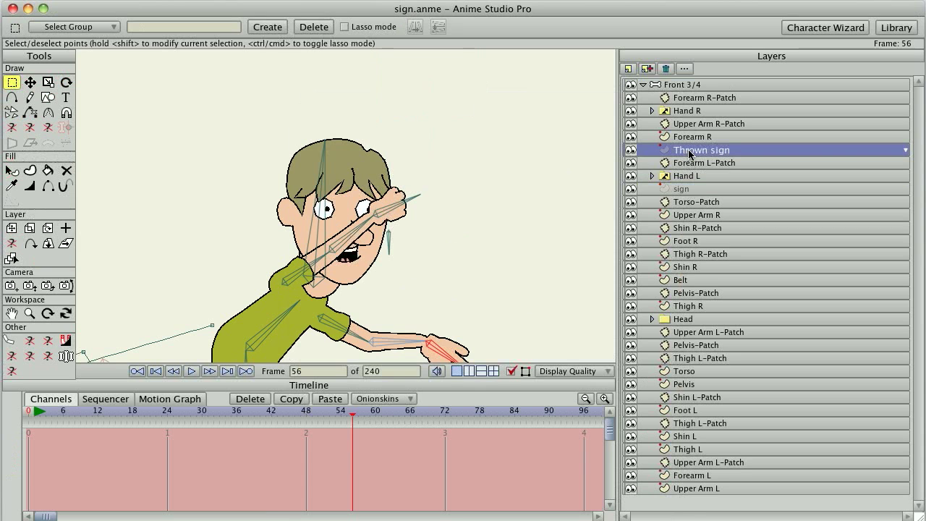
pyautogui.click(381, 234)
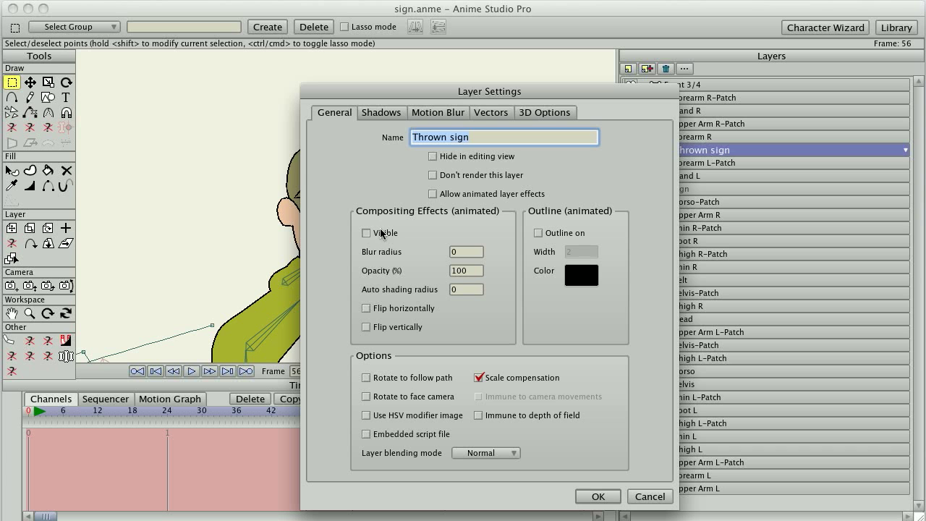
pyautogui.click(597, 496)
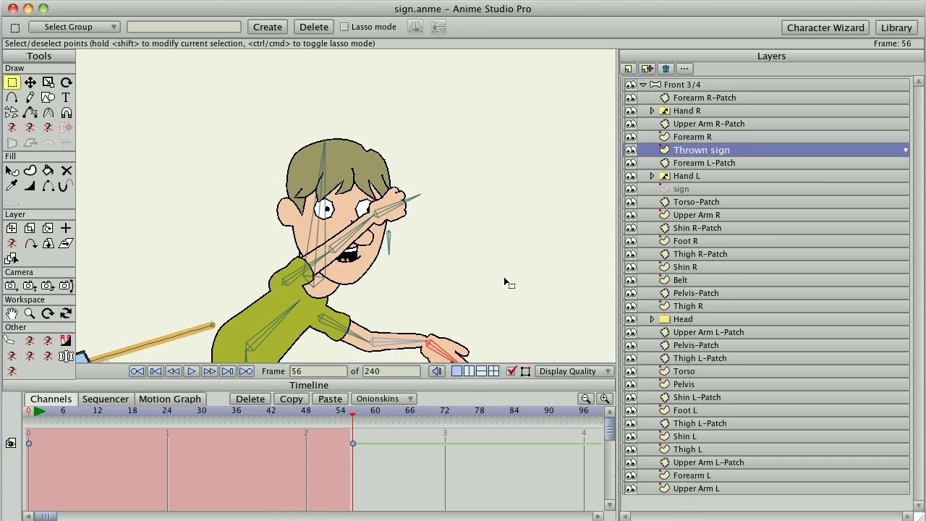
# Step: On frame 56, select the thrown sign bone and move it to the held sign's bone, at about X 0.3646, Y 0.4003
pyautogui.scroll(-5, 500, 278)
pyautogui.moveTo(411, 294); pyautogui.dragTo(475, 260)
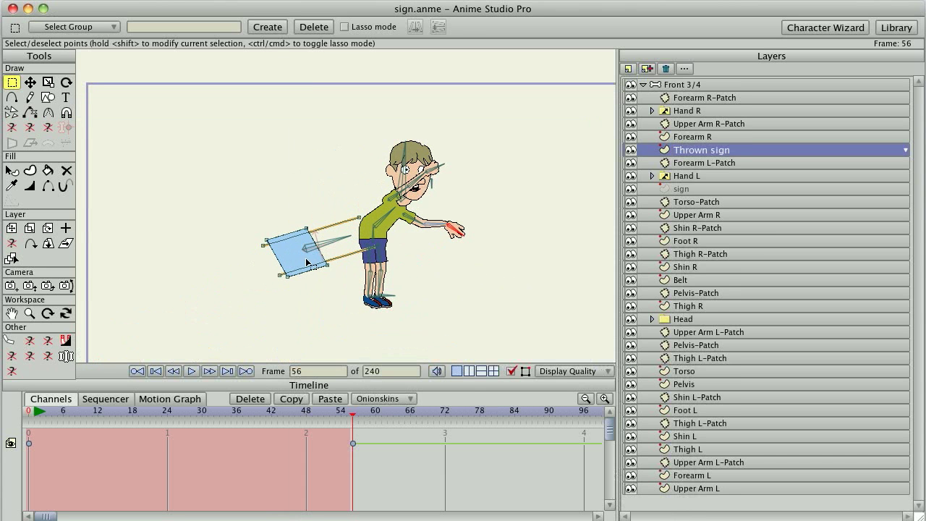
pyautogui.scroll(5, 327, 273)
pyautogui.moveTo(385, 294); pyautogui.dragTo(354, 178)
pyautogui.scroll(3, 353, 177)
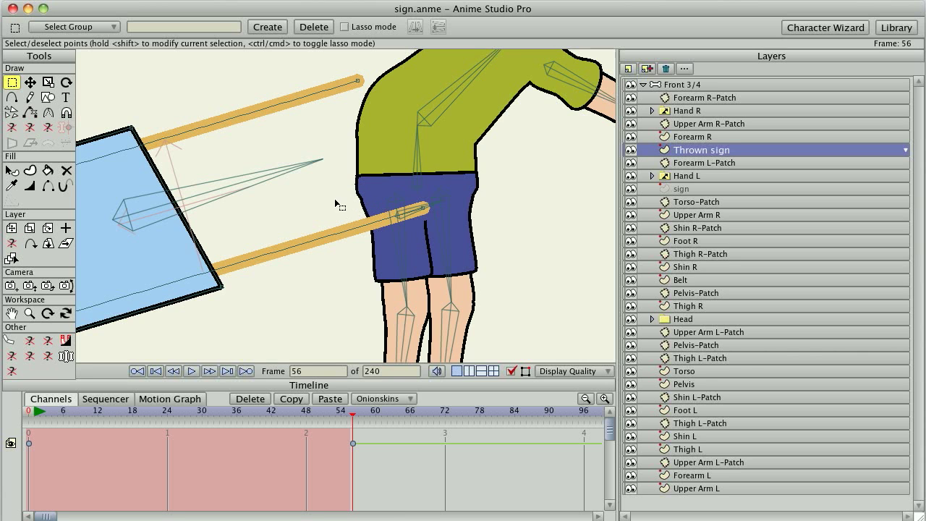
pyautogui.click(674, 86)
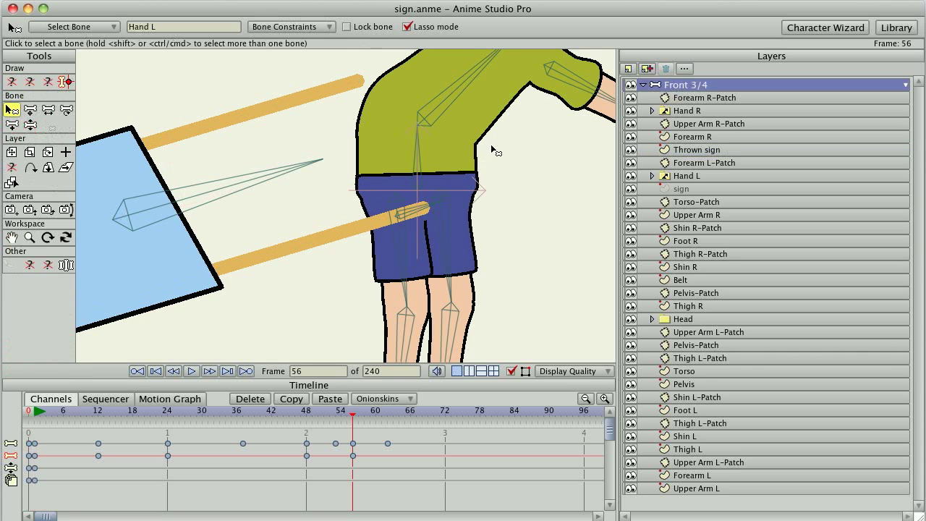
pyautogui.click(259, 178)
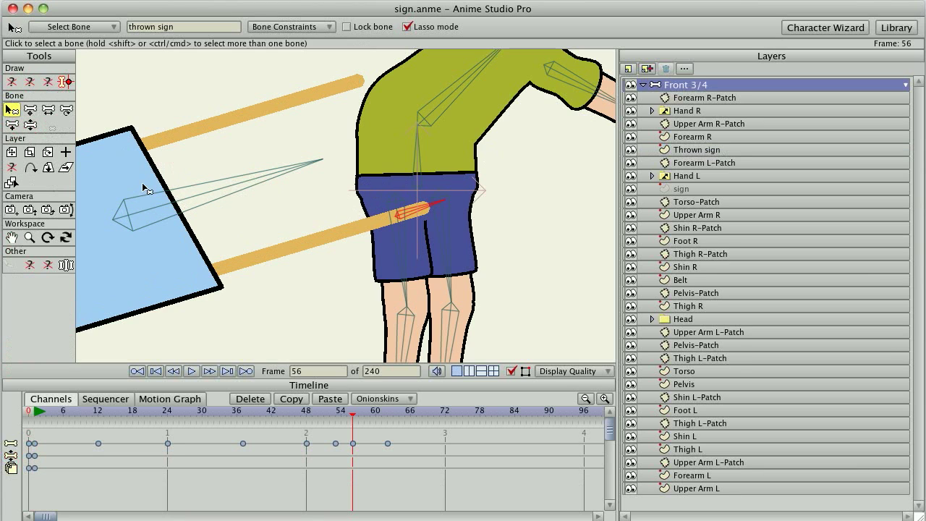
pyautogui.press('t')
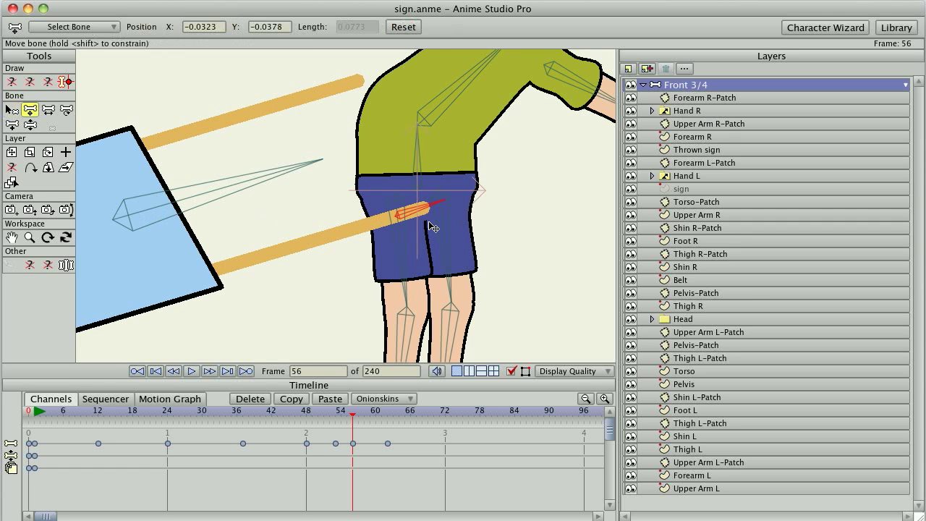
pyautogui.moveTo(407, 219); pyautogui.dragTo(441, 287)
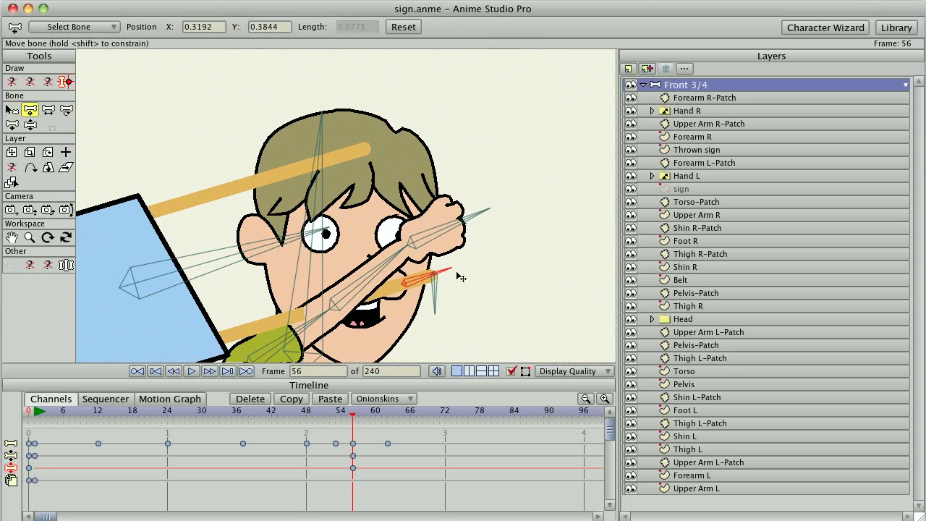
pyautogui.moveTo(407, 281); pyautogui.dragTo(438, 270)
# Step: Rotate the thrown sign bone to about -90.3 degrees so the sign stands upright along the held sign's bone
pyautogui.scroll(5, 440, 276)
pyautogui.scroll(3, 443, 280)
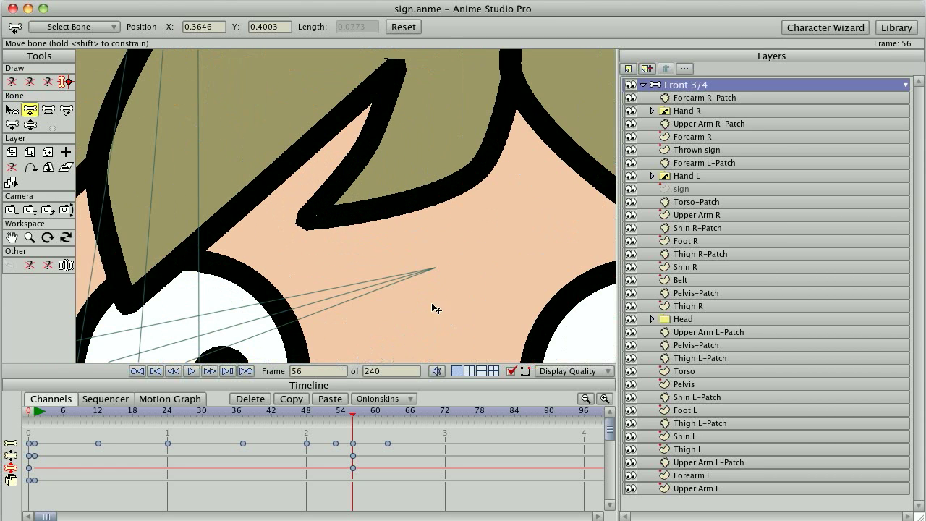
pyautogui.scroll(-7, 357, 145)
pyautogui.scroll(3, 353, 183)
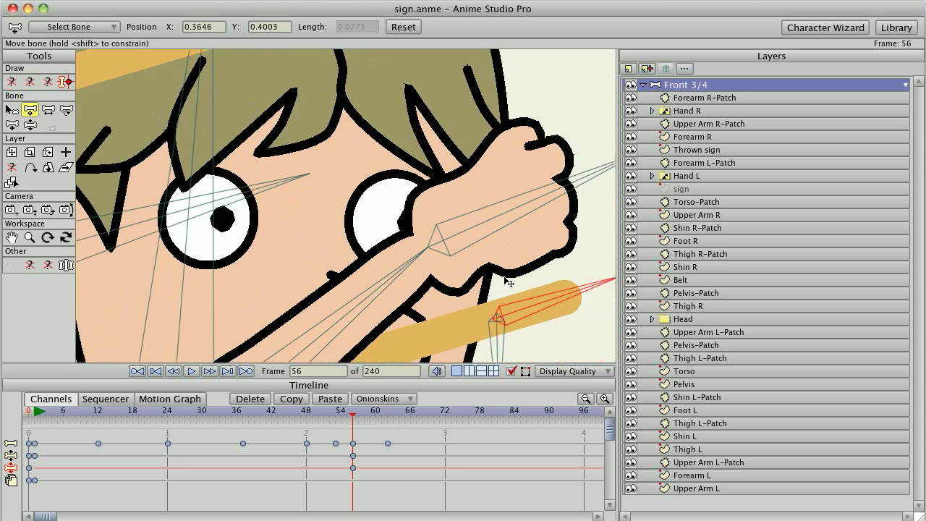
pyautogui.press('r')
pyautogui.moveTo(373, 211); pyautogui.dragTo(353, 275)
# Step: Fine-tune the thrown sign bone's position to about X 0.3668, Y 0.4037 so its base matches the held sign's bone
pyautogui.scroll(5, 386, 270)
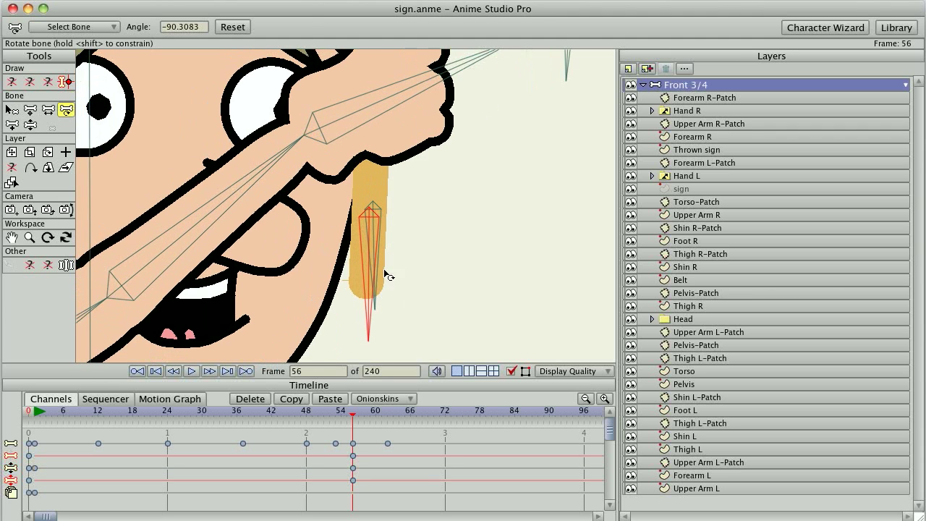
pyautogui.press('t')
pyautogui.moveTo(459, 263); pyautogui.dragTo(371, 129)
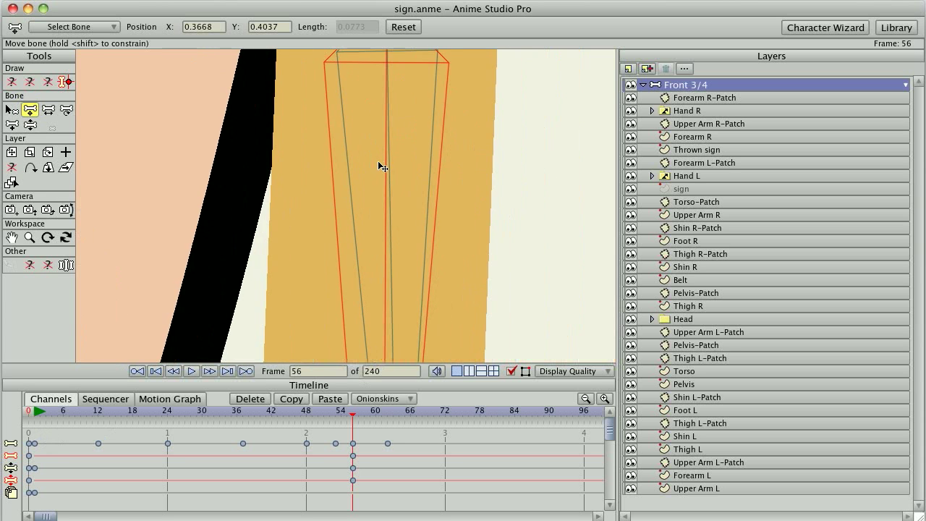
pyautogui.scroll(-5, 378, 160)
pyautogui.moveTo(433, 298); pyautogui.dragTo(469, 145)
pyautogui.scroll(6, 436, 264)
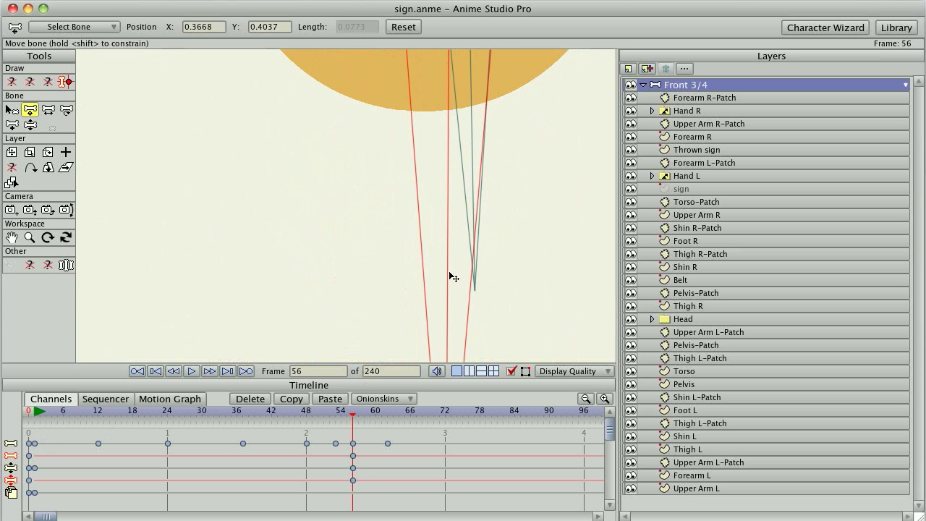
# Step: Rotate the thrown sign bone to about -89.0 degrees so its tip lines up with the held sign's bone
pyautogui.press('r')
pyautogui.moveTo(450, 274); pyautogui.dragTo(477, 281)
pyautogui.scroll(-8, 476, 281)
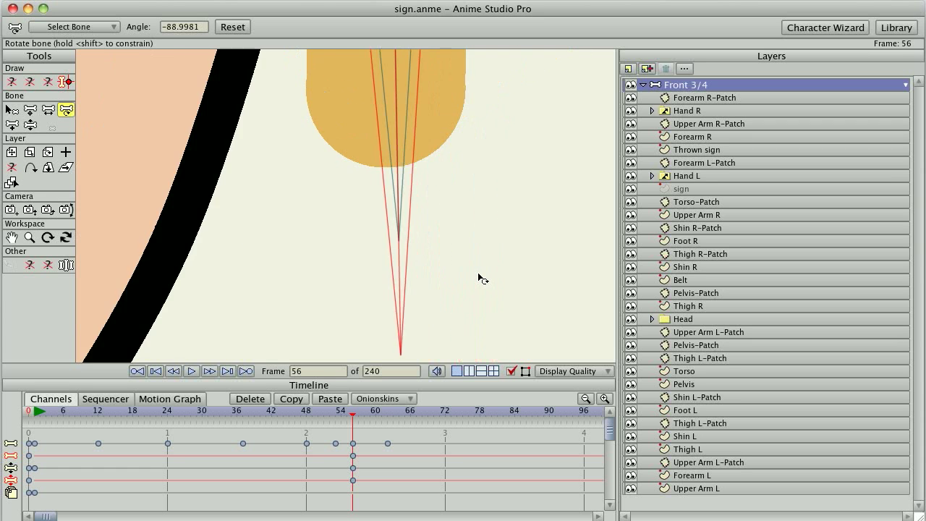
pyautogui.scroll(-6, 449, 290)
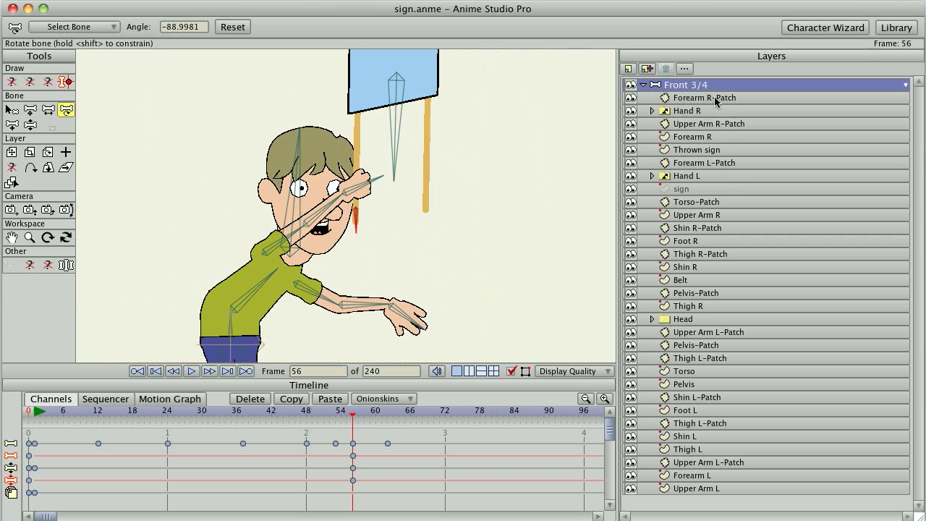
pyautogui.scroll(2, 491, 264)
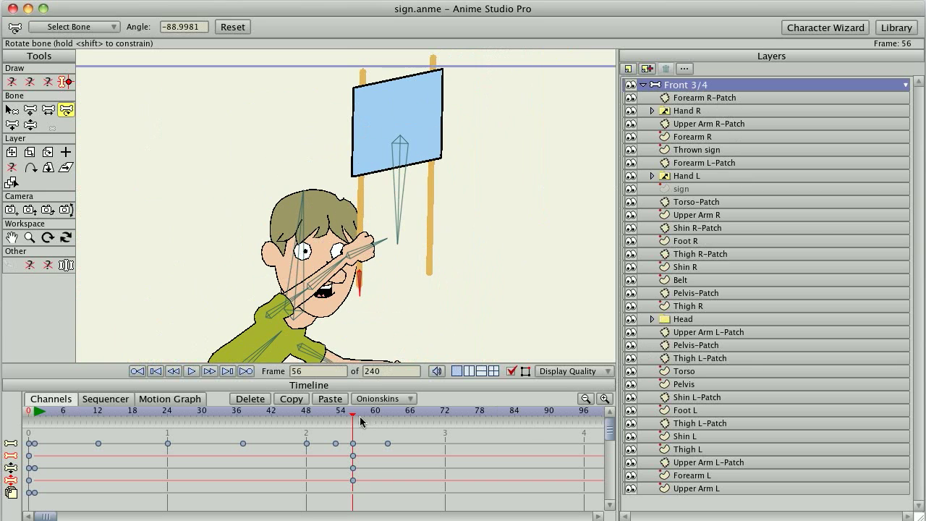
# Step: On frame 69, move the thrown sign bone away from the character to about X 0.9669, Y 0.2692, and shift that keyframe to frame 66
pyautogui.moveTo(351, 418); pyautogui.dragTo(466, 417)
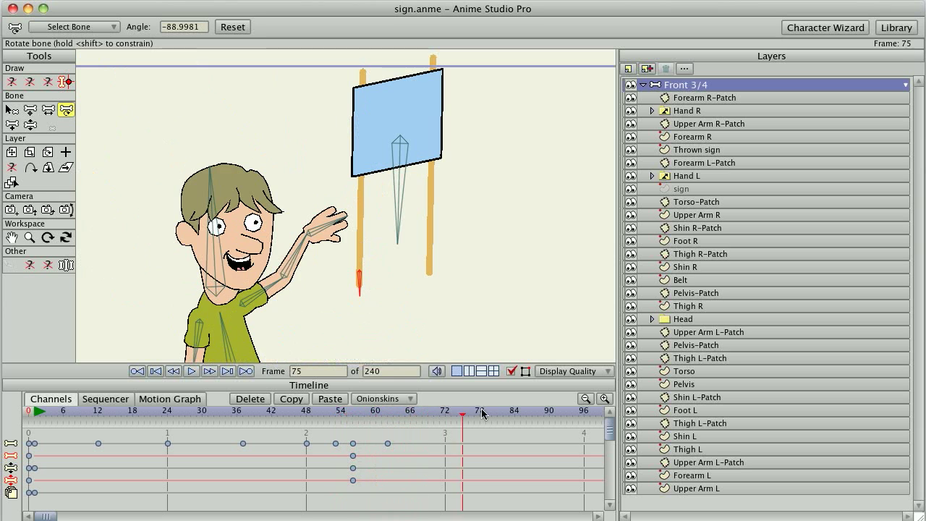
pyautogui.moveTo(377, 418); pyautogui.dragTo(427, 419)
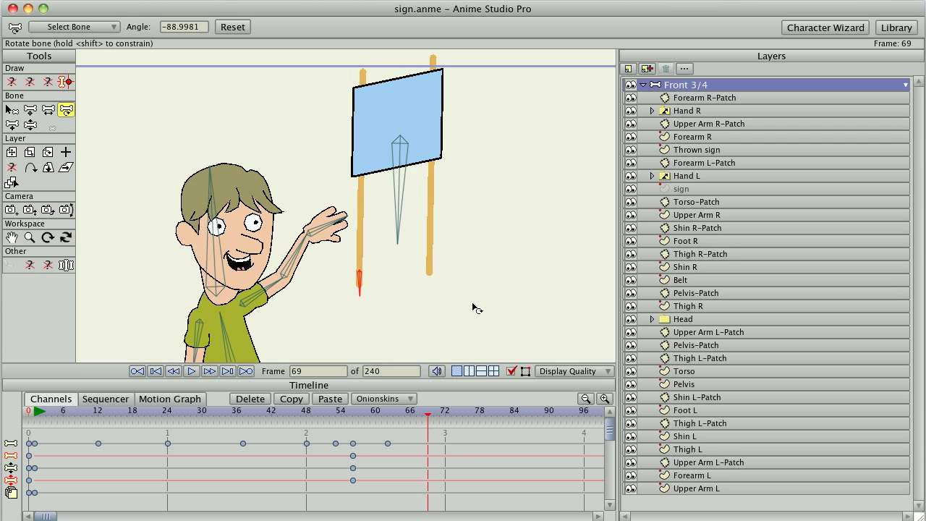
pyautogui.scroll(-5, 476, 308)
pyautogui.press('t')
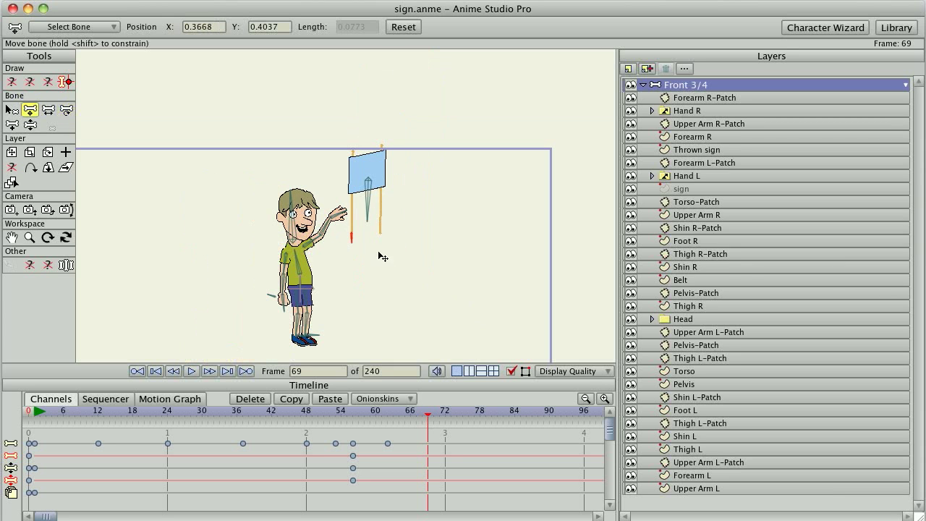
pyautogui.moveTo(352, 237); pyautogui.dragTo(432, 257)
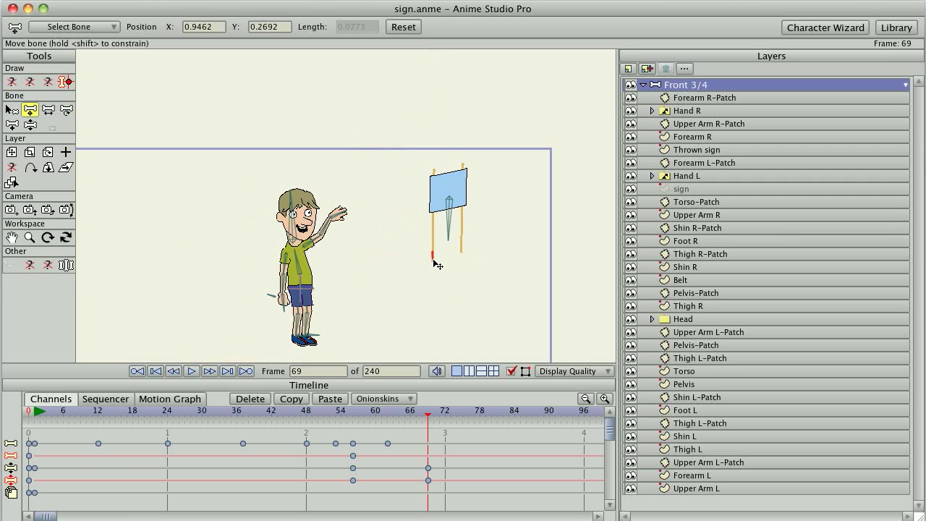
pyautogui.moveTo(437, 255); pyautogui.dragTo(441, 255)
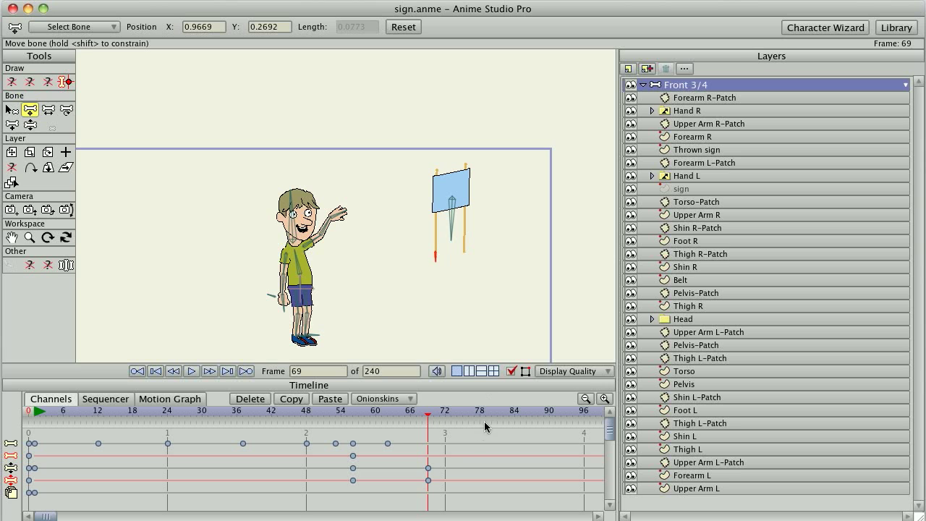
pyautogui.moveTo(447, 413); pyautogui.dragTo(478, 413)
pyautogui.moveTo(426, 467); pyautogui.dragTo(409, 468)
# Step: On frame 74, move the thrown sign bone down near the ground to about X 1.3084, Y -0.4033, and return to frame 66
pyautogui.moveTo(416, 417); pyautogui.dragTo(456, 413)
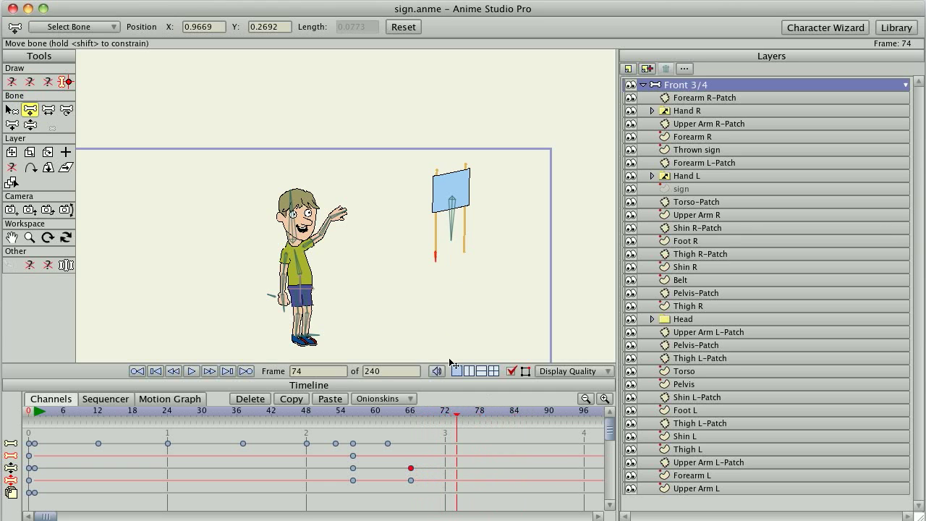
pyautogui.moveTo(435, 254); pyautogui.dragTo(486, 354)
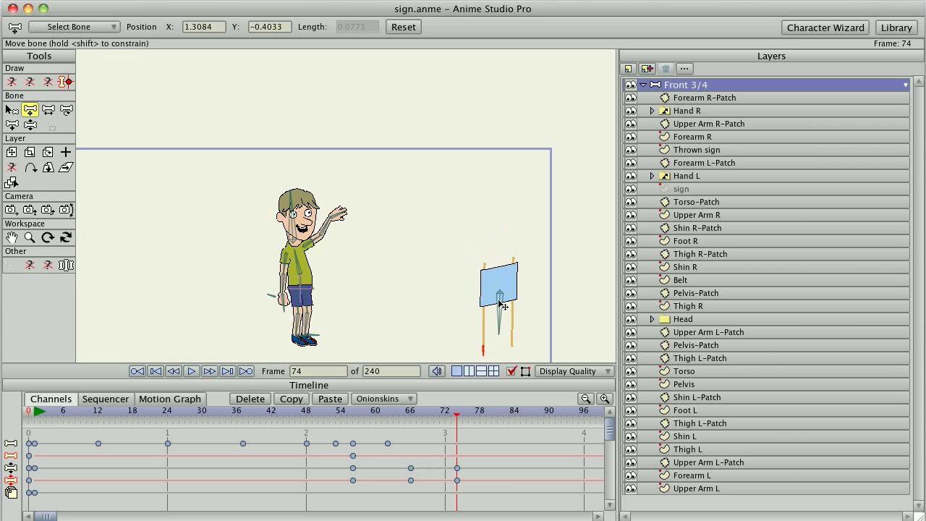
pyautogui.moveTo(444, 410); pyautogui.dragTo(412, 413)
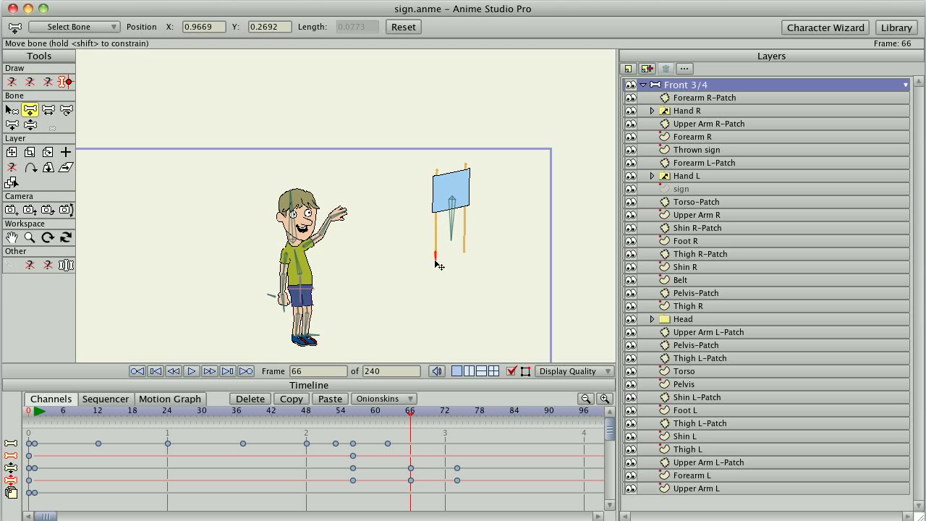
# Step: On frame 66, rotate the thrown sign's main bone to about 249 degrees so the sign tips over in flight
pyautogui.press('r')
pyautogui.moveTo(471, 225)
pyautogui.mouseDown()
pyautogui.moveTo(438, 197)
pyautogui.moveTo(453, 222)
pyautogui.mouseUp()
pyautogui.press('t')
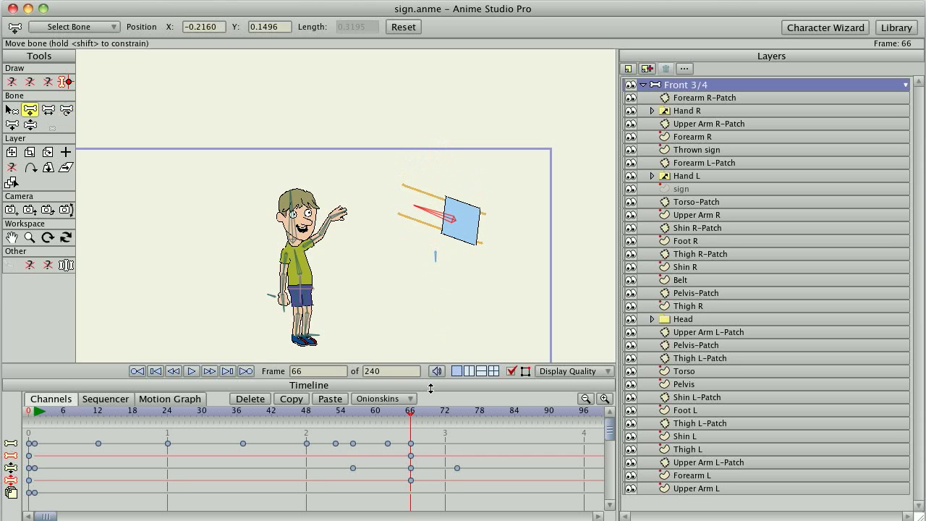
# Step: On frame 56, reset the sign bone's angle and position so the sign starts its flight upright
pyautogui.moveTo(410, 412); pyautogui.dragTo(354, 414)
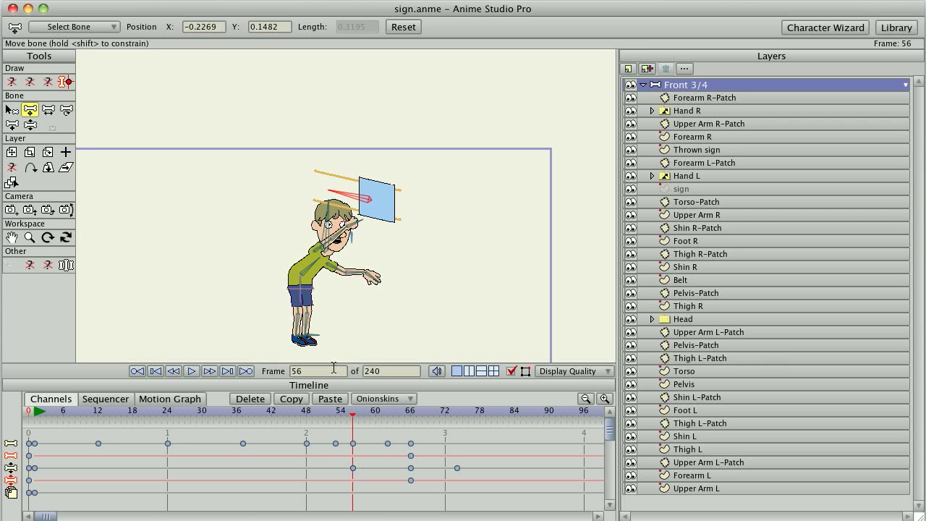
pyautogui.press('r')
pyautogui.click(222, 30)
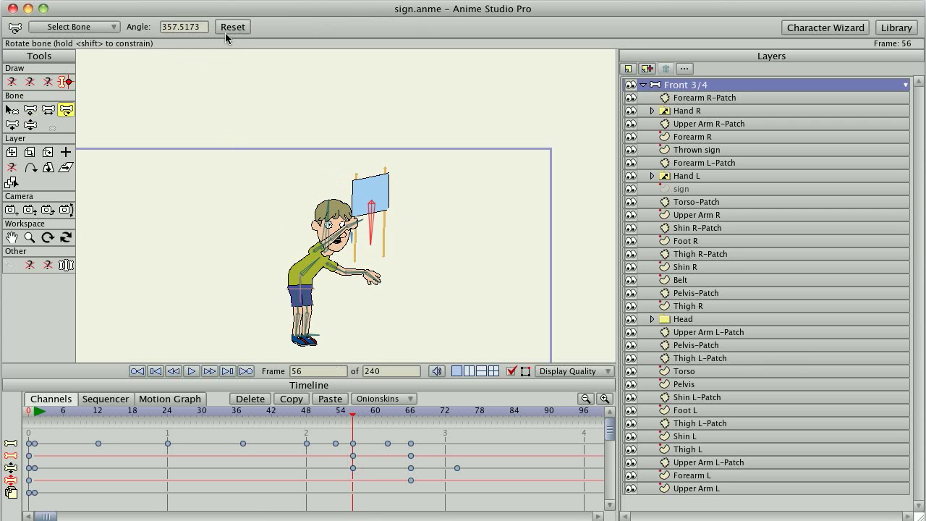
pyautogui.press('t')
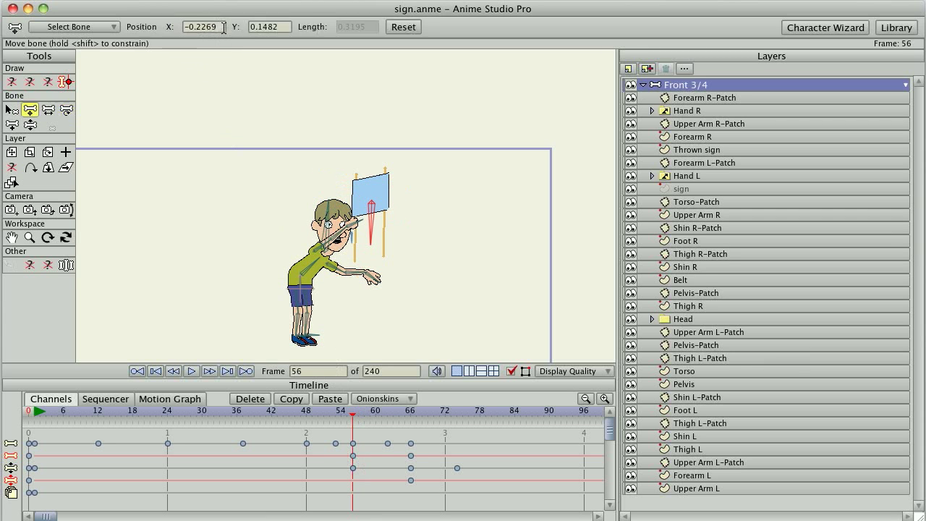
pyautogui.click(403, 29)
# Step: On frame 69, rotate the thrown sign's main bone to about 82.4 degrees
pyautogui.moveTo(355, 417); pyautogui.dragTo(427, 418)
pyautogui.press('r')
pyautogui.moveTo(450, 240); pyautogui.dragTo(523, 262)
# Step: Key the sign bone's angle on frame 74, shift its frame 69 keyframe to frame 71, and return to frame 66
pyautogui.moveTo(437, 416); pyautogui.dragTo(456, 418)
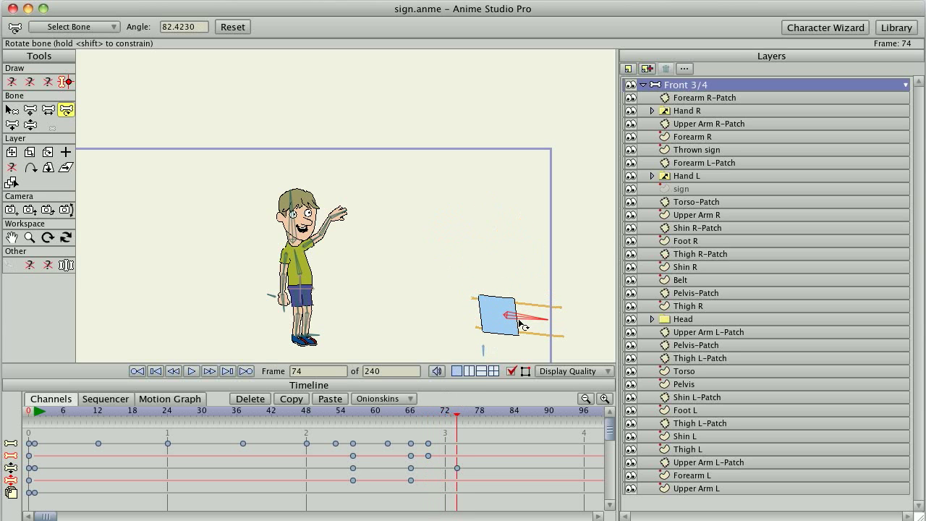
pyautogui.moveTo(459, 418)
pyautogui.mouseDown()
pyautogui.moveTo(340, 418)
pyautogui.moveTo(458, 425)
pyautogui.mouseUp()
pyautogui.moveTo(463, 416); pyautogui.dragTo(375, 414)
pyautogui.moveTo(376, 416); pyautogui.dragTo(410, 422)
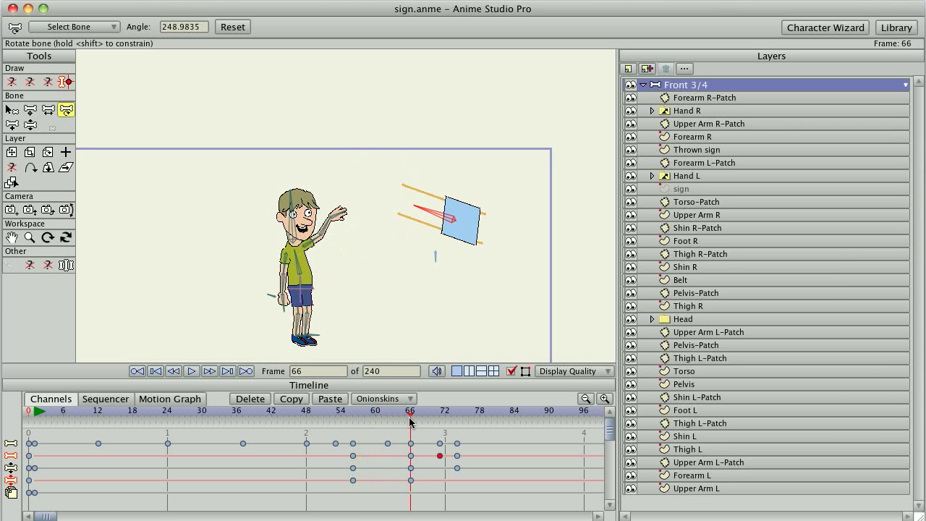
# Step: Shift the small thrown sign bone's position keyframes from frames 66 and 74 to frames 60 and 68
pyautogui.click(463, 339)
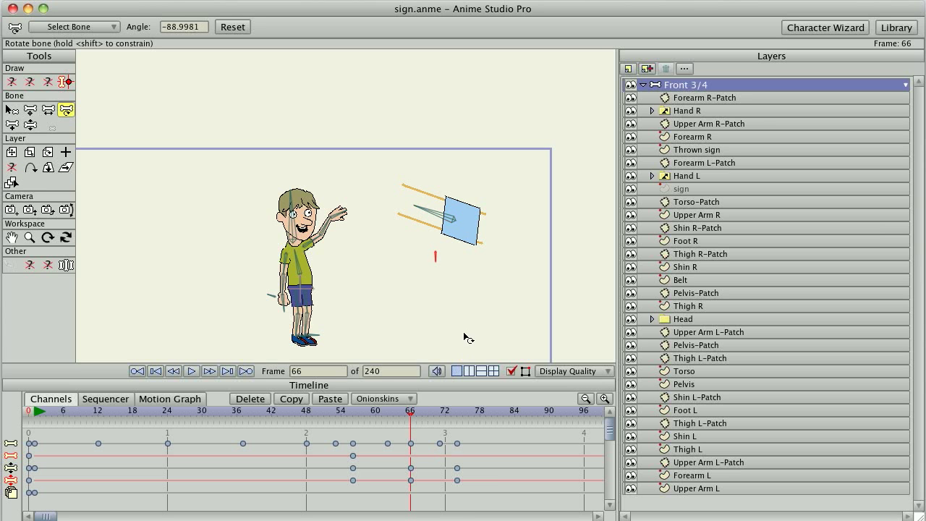
pyautogui.moveTo(411, 480); pyautogui.dragTo(383, 483)
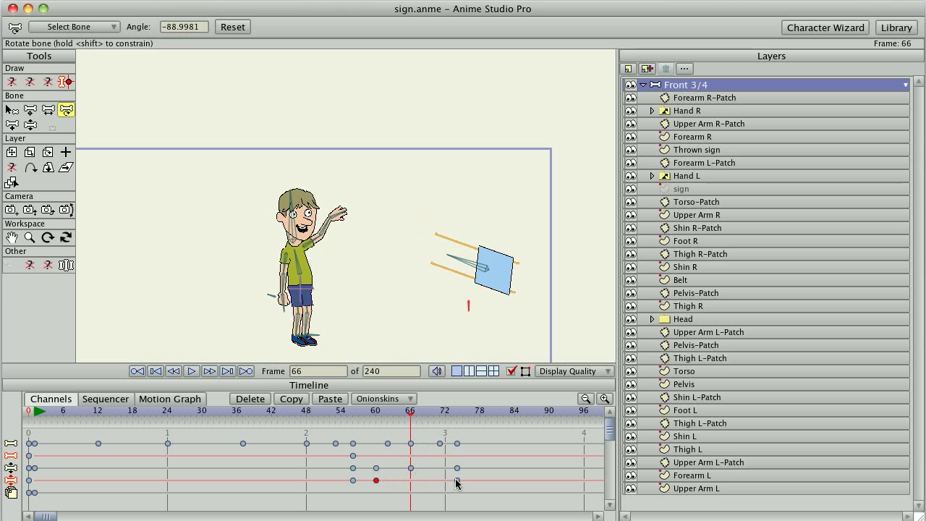
pyautogui.moveTo(457, 480); pyautogui.dragTo(423, 480)
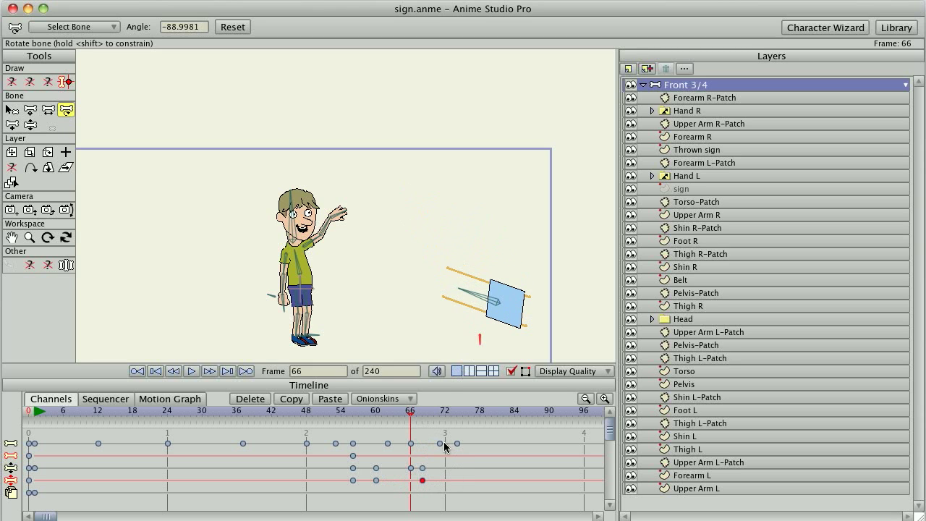
# Step: Shift the main sign bone's angle keyframes after frame 56 to frames 60, 66 and 68
pyautogui.moveTo(382, 418); pyautogui.dragTo(438, 427)
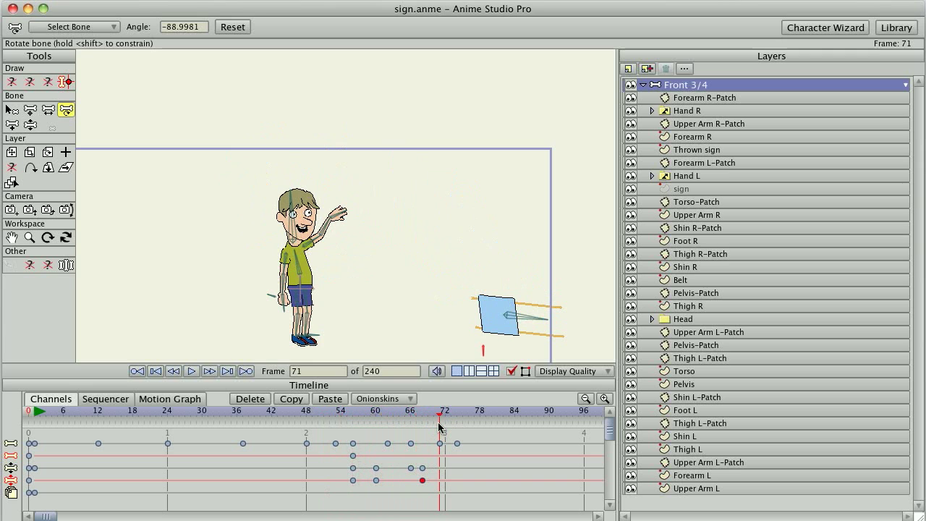
pyautogui.press('super+z')
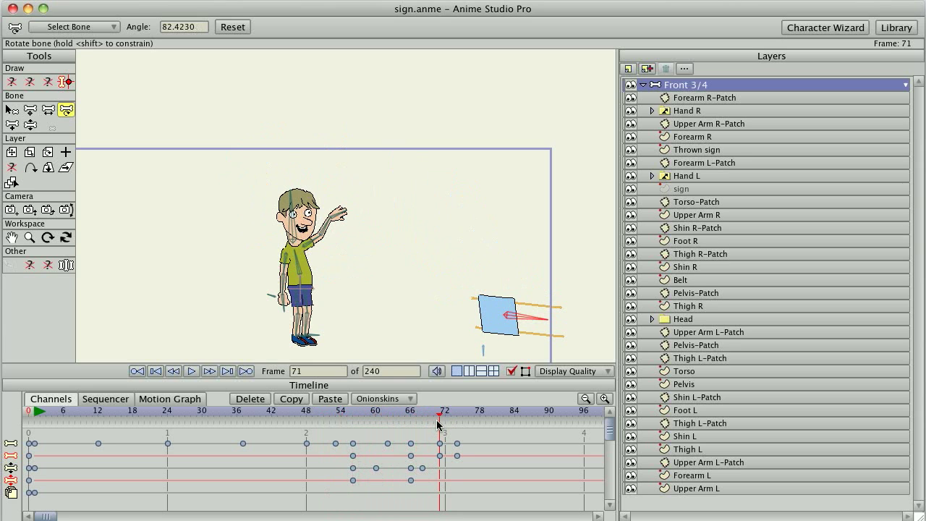
pyautogui.moveTo(410, 456); pyautogui.dragTo(381, 456)
# Step: Check the hands around frames 23 and 56, and shift Hand L's switch keyframe from frame 56 to frame 50
pyautogui.moveTo(432, 412); pyautogui.dragTo(162, 418)
pyautogui.scroll(3, 398, 257)
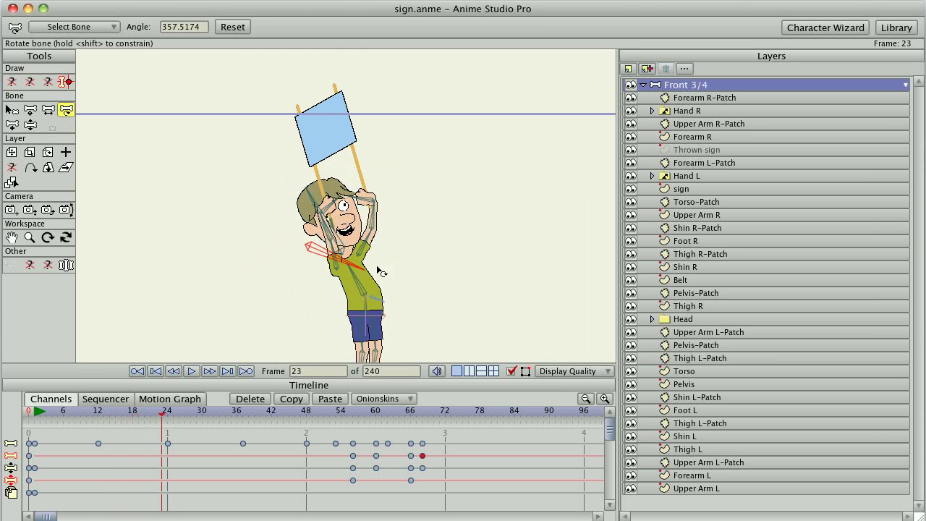
pyautogui.scroll(3, 381, 271)
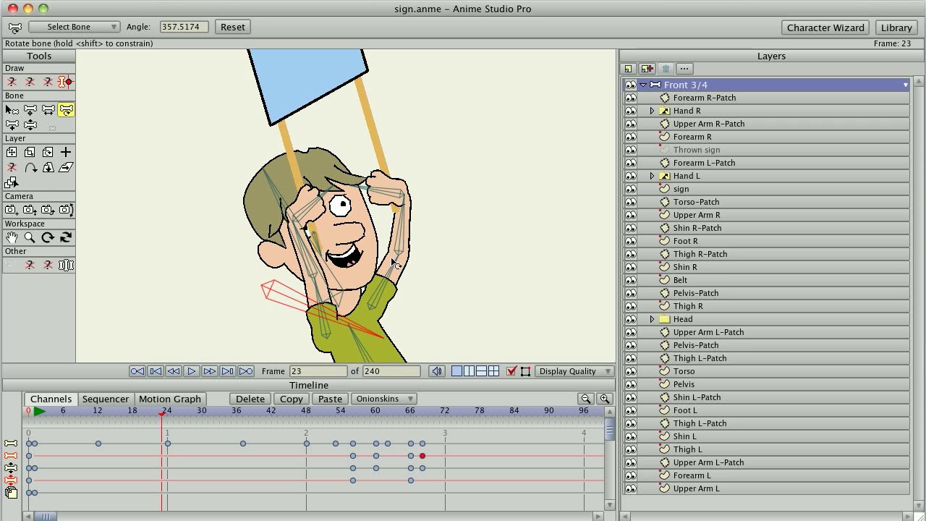
pyautogui.moveTo(167, 414); pyautogui.dragTo(365, 409)
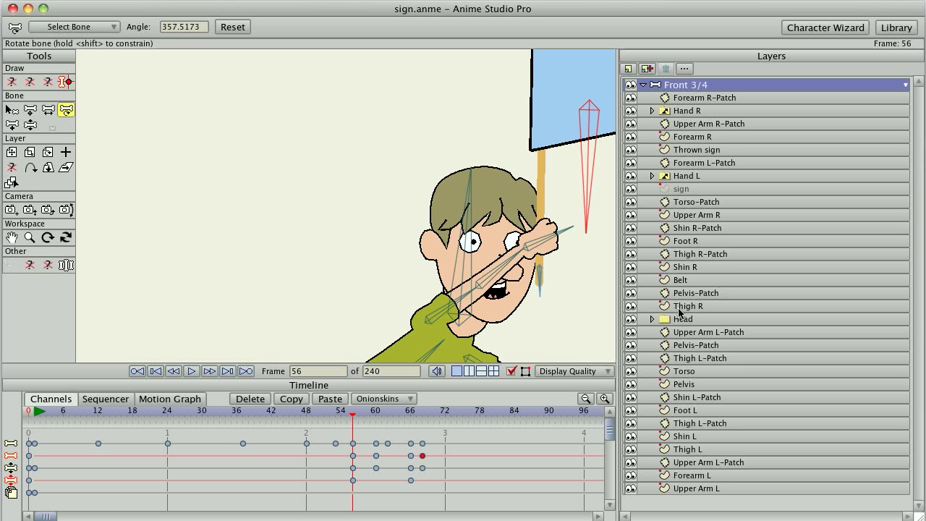
pyautogui.click(689, 176)
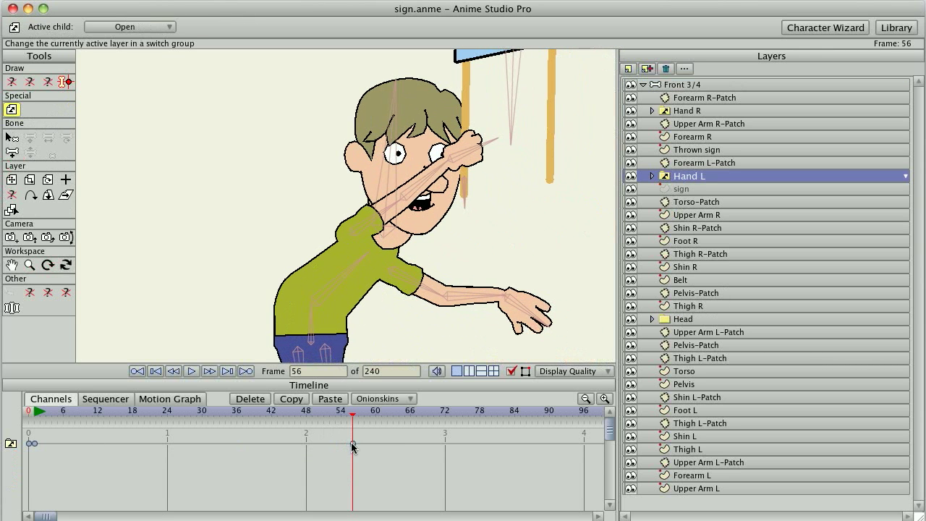
pyautogui.moveTo(302, 410); pyautogui.dragTo(352, 420)
# Step: Try the Open and Point hand shapes for Hand R on frame 57
pyautogui.click(359, 416)
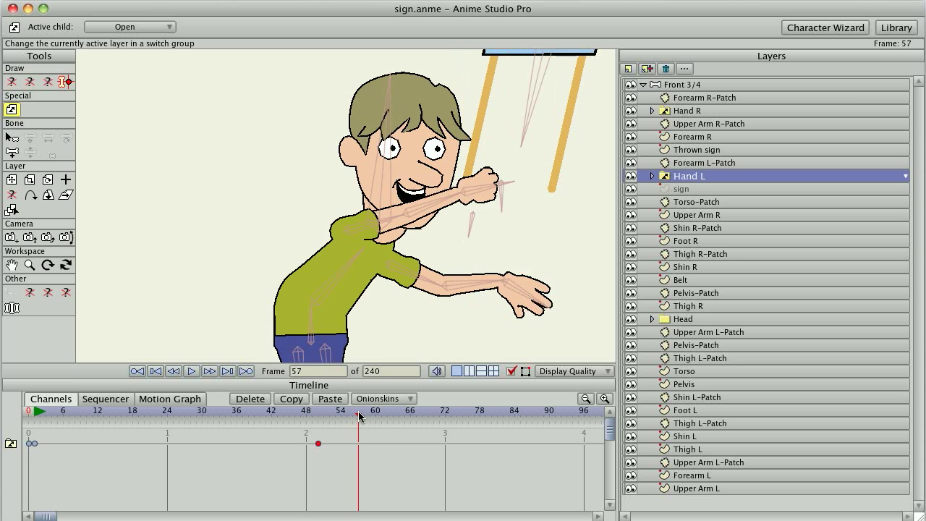
pyautogui.rightClick(696, 116)
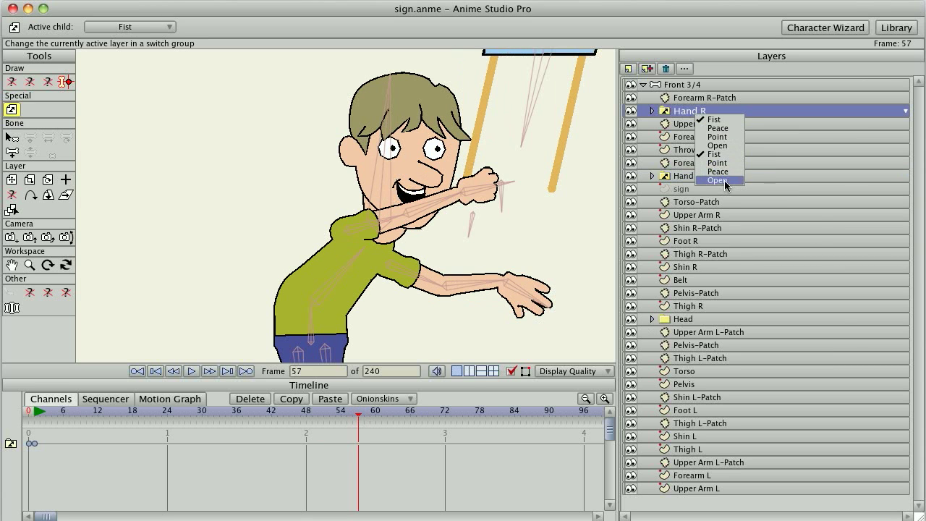
pyautogui.click(725, 181)
pyautogui.rightClick(688, 113)
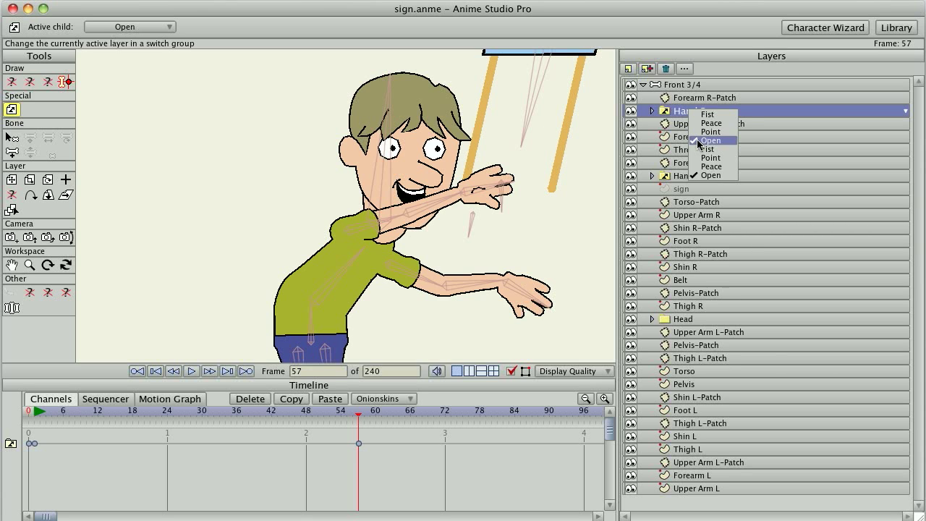
pyautogui.click(698, 141)
pyautogui.rightClick(694, 112)
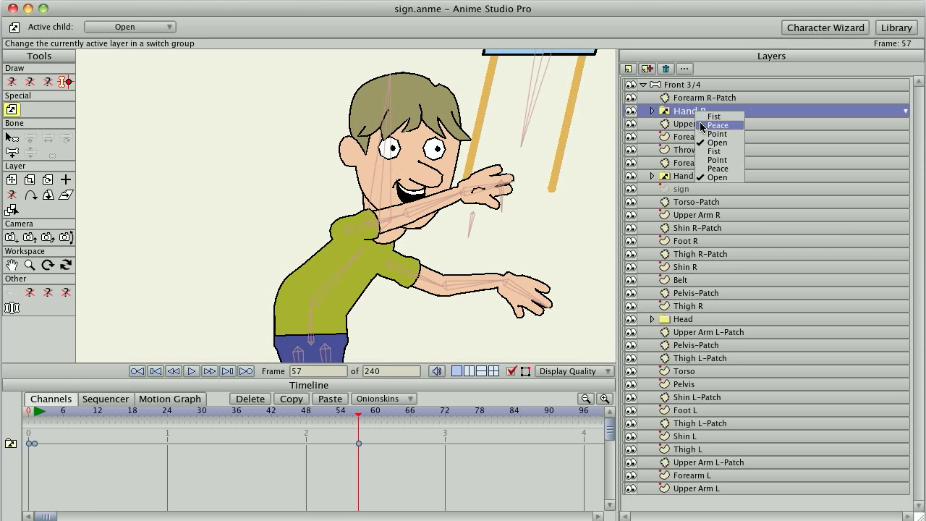
pyautogui.click(703, 160)
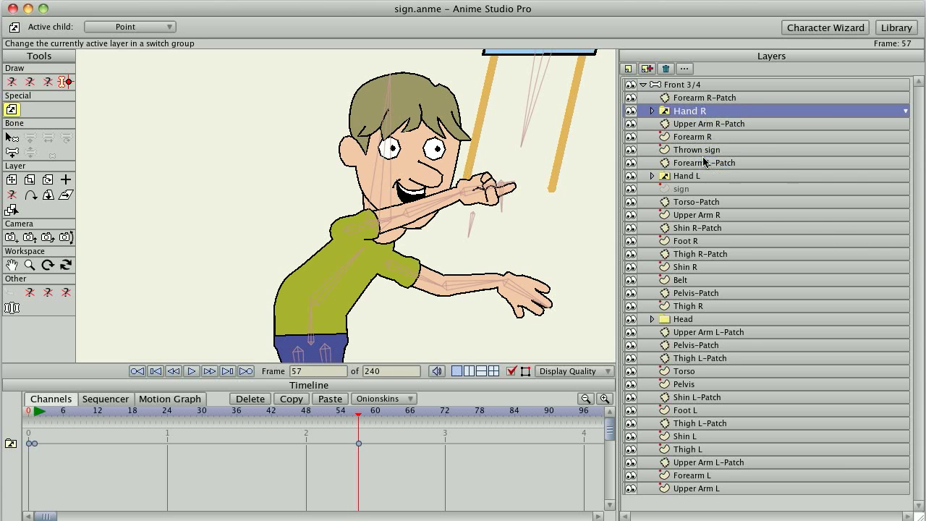
pyautogui.rightClick(696, 116)
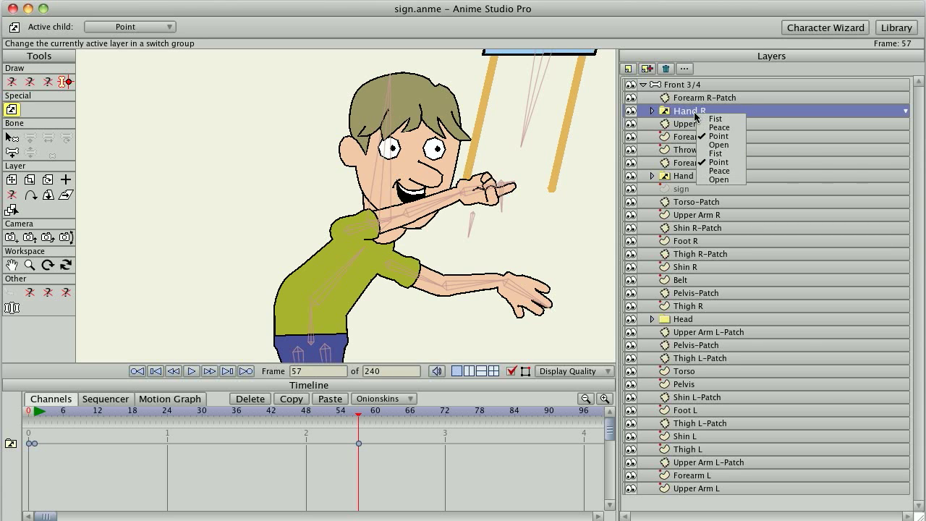
pyautogui.click(705, 179)
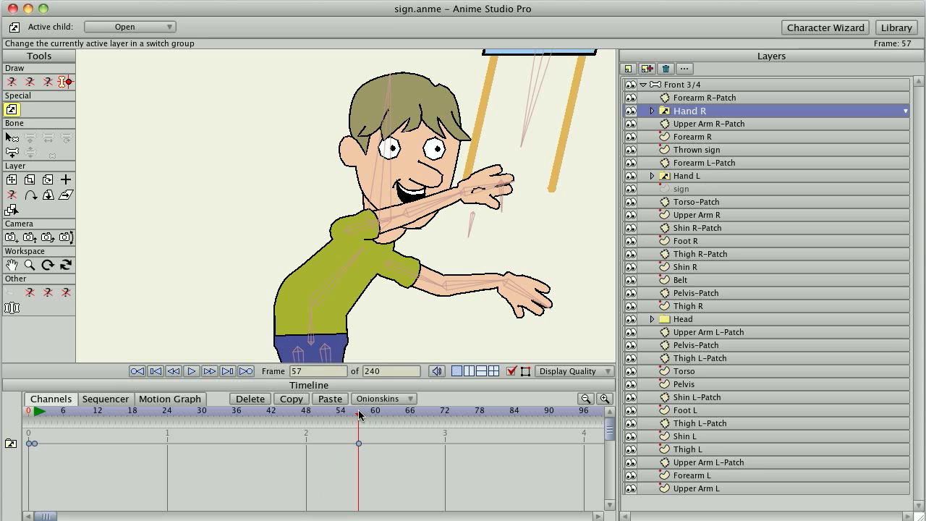
# Step: Expand the Hand R group and switch it to its Open back hand on frame 57
pyautogui.moveTo(356, 415)
pyautogui.mouseDown()
pyautogui.moveTo(45, 414)
pyautogui.moveTo(12, 397)
pyautogui.mouseUp()
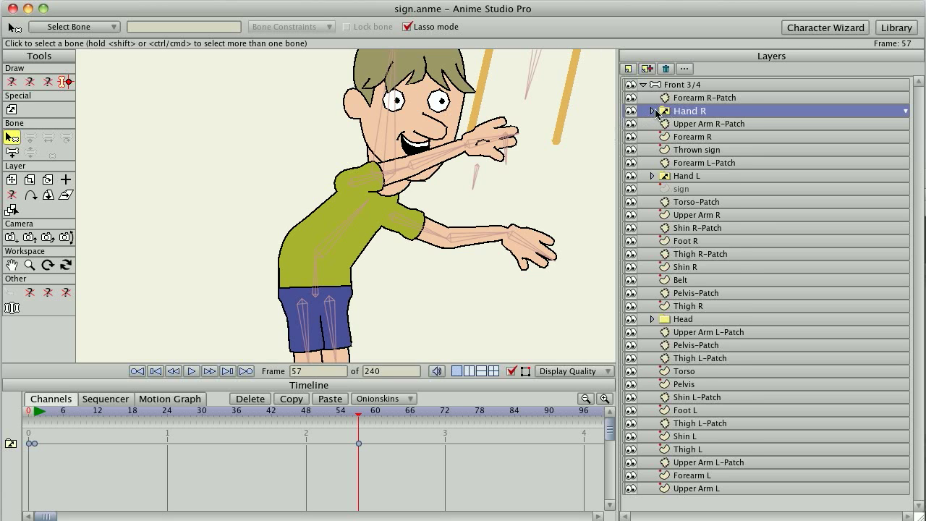
pyautogui.click(652, 111)
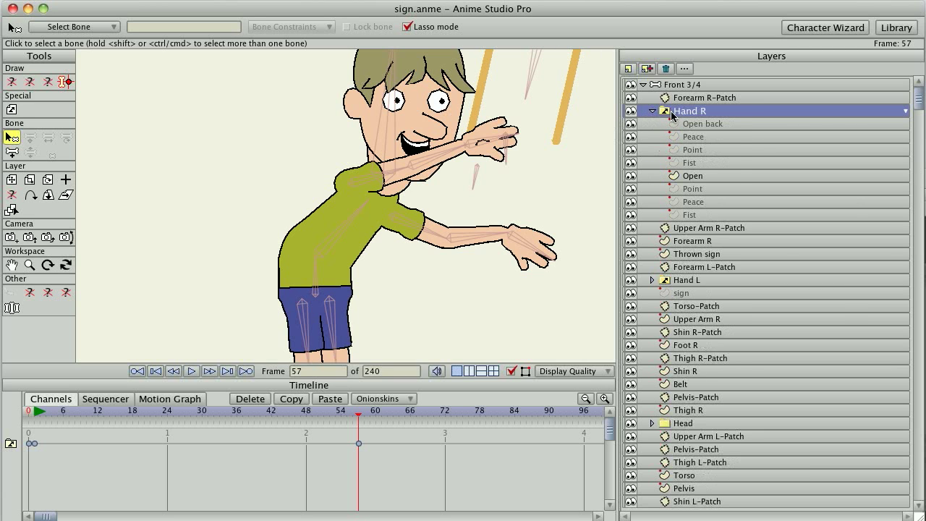
pyautogui.click(670, 111)
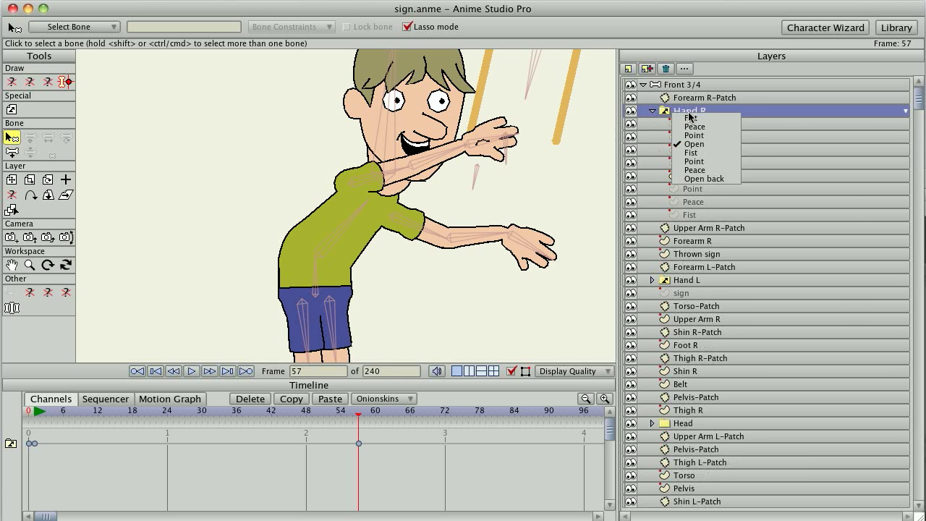
pyautogui.click(702, 178)
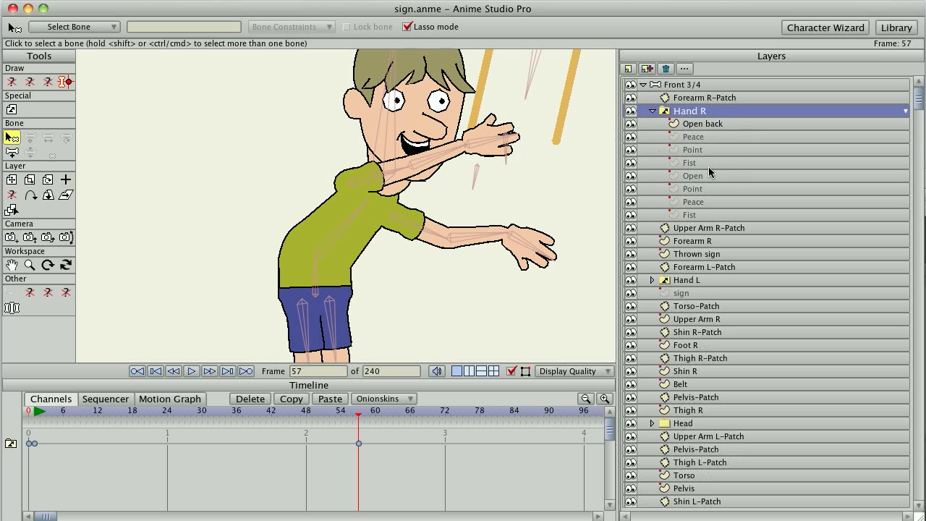
# Step: On frame 66, lower the raised left arm to the side with its upper arm at about 180.3 degrees, and shift the arm's keyframes to frame 62
pyautogui.click(667, 85)
pyautogui.moveTo(369, 417); pyautogui.dragTo(410, 416)
pyautogui.scroll(-5, 363, 254)
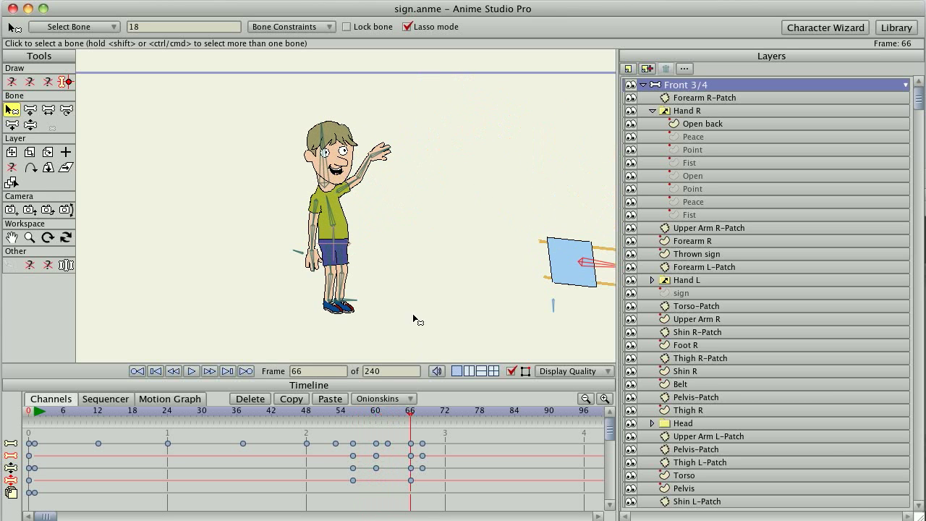
pyautogui.scroll(4, 410, 300)
pyautogui.press('r')
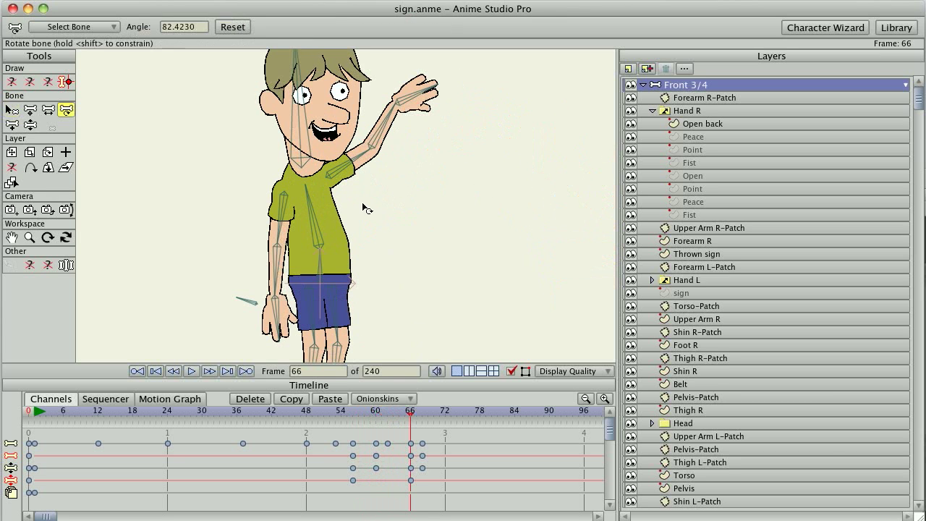
pyautogui.moveTo(346, 168); pyautogui.dragTo(374, 295)
pyautogui.moveTo(339, 214); pyautogui.dragTo(362, 318)
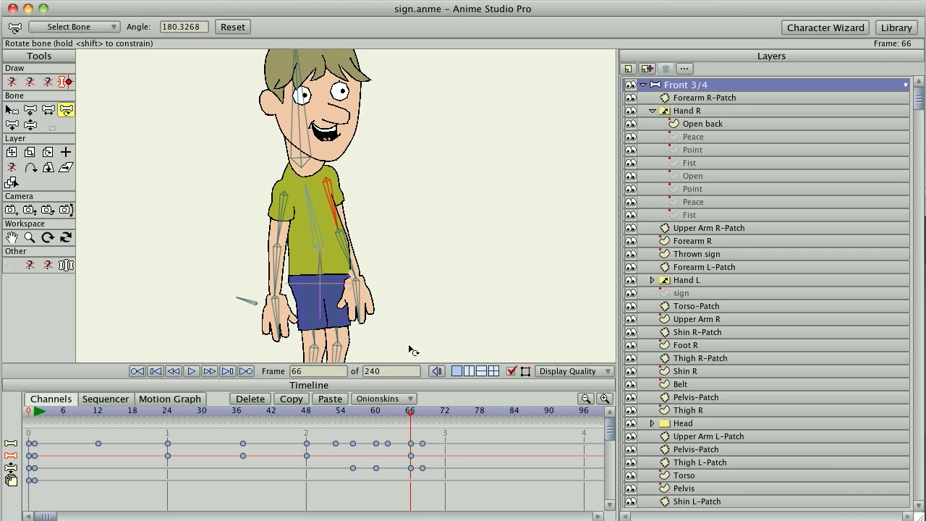
pyautogui.moveTo(407, 415)
pyautogui.mouseDown()
pyautogui.moveTo(375, 414)
pyautogui.moveTo(423, 415)
pyautogui.moveTo(413, 418)
pyautogui.mouseUp()
pyautogui.press('b')
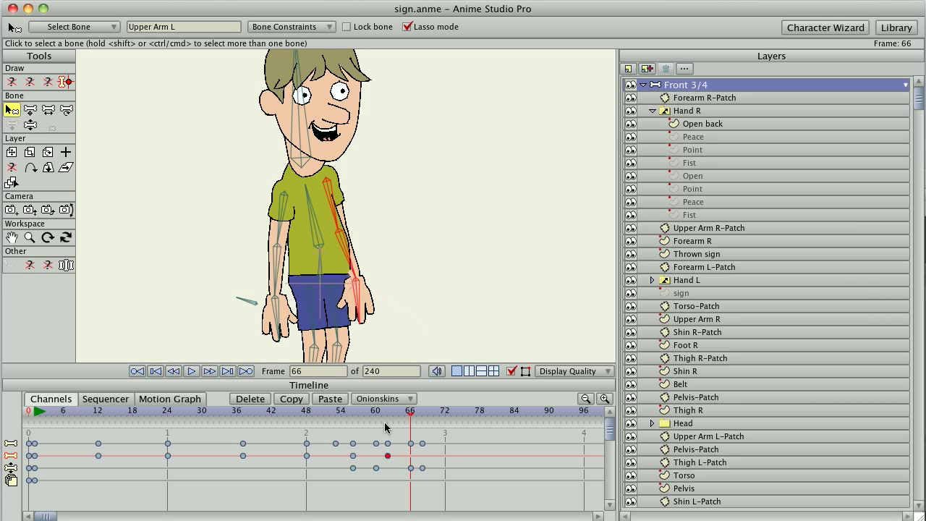
# Step: On frame 55, move the Forearm L-Patch and Hand L layers to just above Upper Arm L-Patch, and reselect Front 3/4 on frame 65
pyautogui.moveTo(386, 413); pyautogui.dragTo(348, 422)
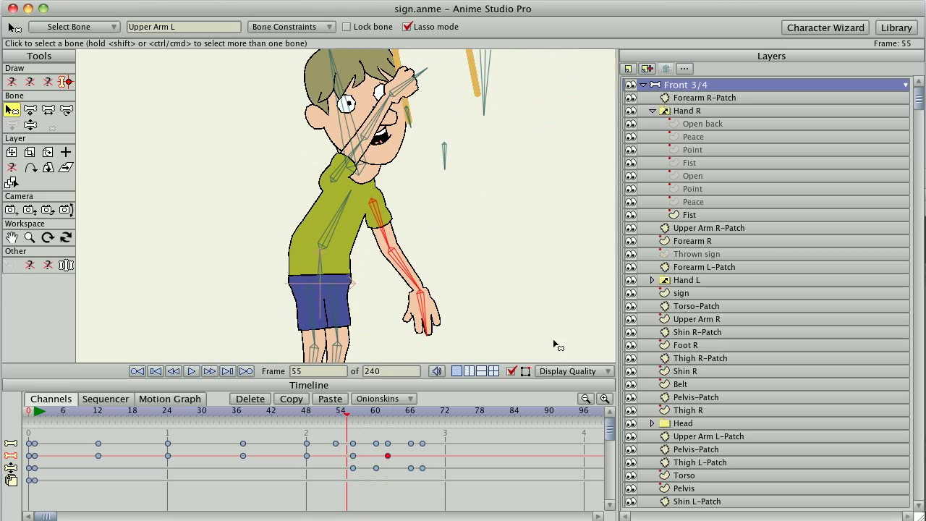
pyautogui.click(652, 111)
pyautogui.click(686, 177)
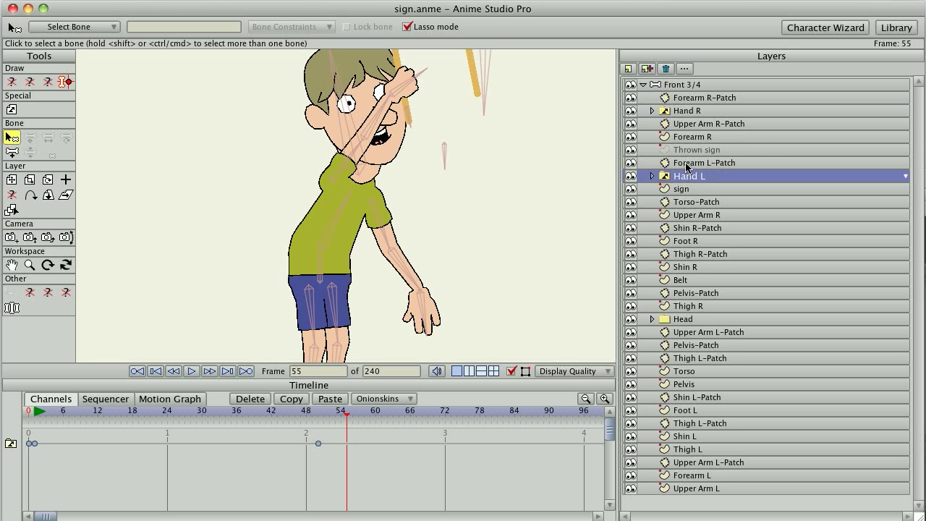
pyautogui.keyDown('shift'); pyautogui.click(686, 165); pyautogui.keyUp('shift')
pyautogui.moveTo(685, 177); pyautogui.dragTo(680, 456)
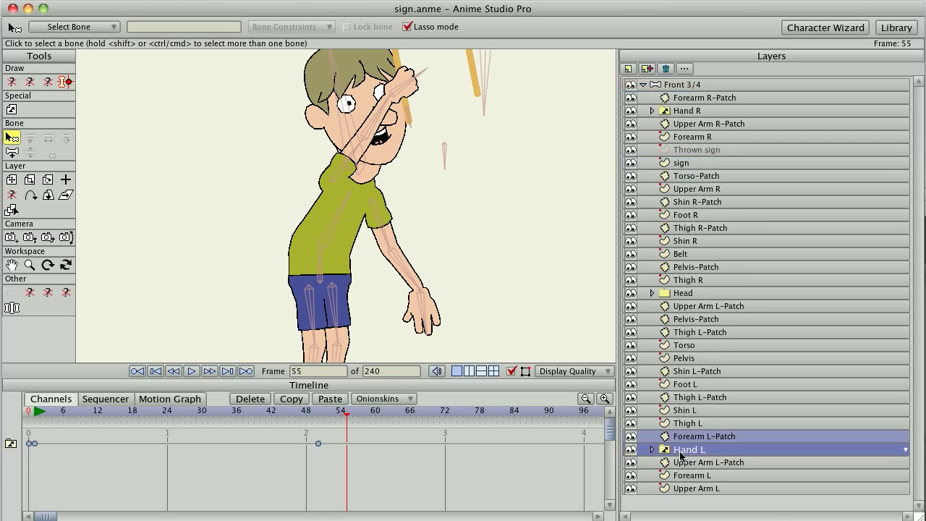
pyautogui.moveTo(345, 417); pyautogui.dragTo(406, 414)
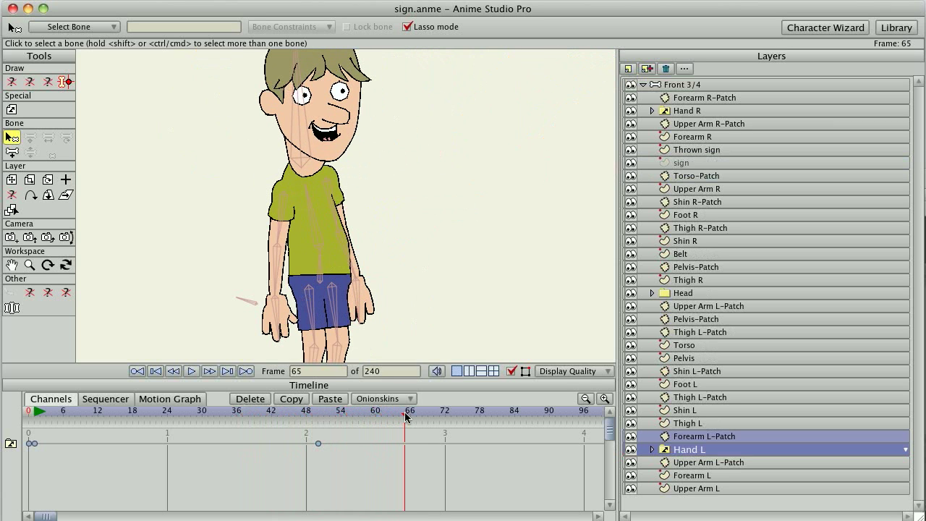
pyautogui.click(702, 86)
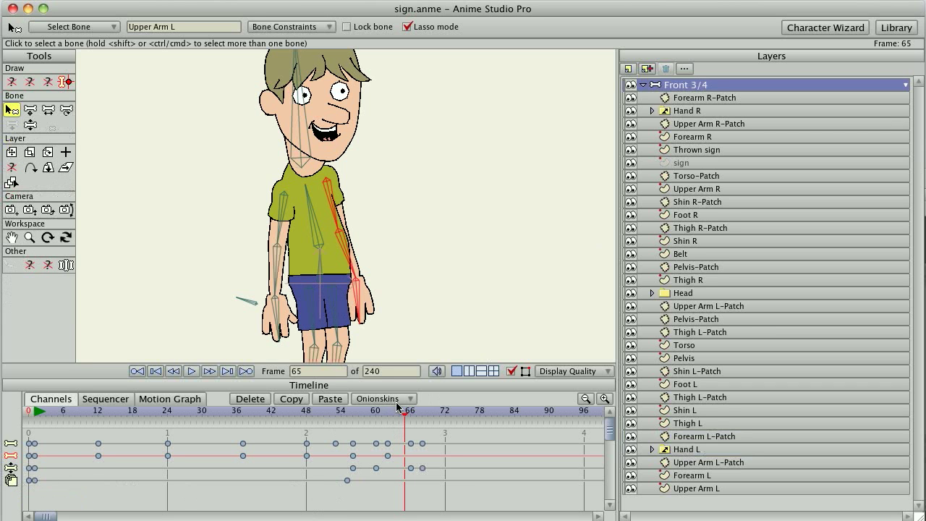
# Step: Go to frame 63 and turn off the bone overlay so the character and thrown sign display without bones
pyautogui.moveTo(396, 415)
pyautogui.mouseDown()
pyautogui.moveTo(196, 410)
pyautogui.moveTo(407, 410)
pyautogui.moveTo(311, 410)
pyautogui.moveTo(393, 410)
pyautogui.mouseUp()
pyautogui.scroll(-3, 391, 301)
pyautogui.moveTo(437, 299); pyautogui.dragTo(357, 292)
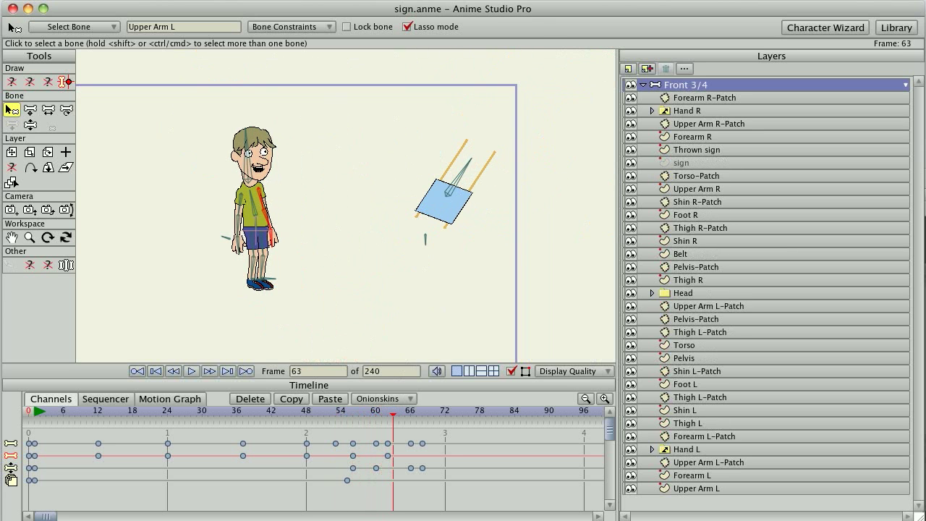
pyautogui.click(562, 374)
pyautogui.click(619, 383)
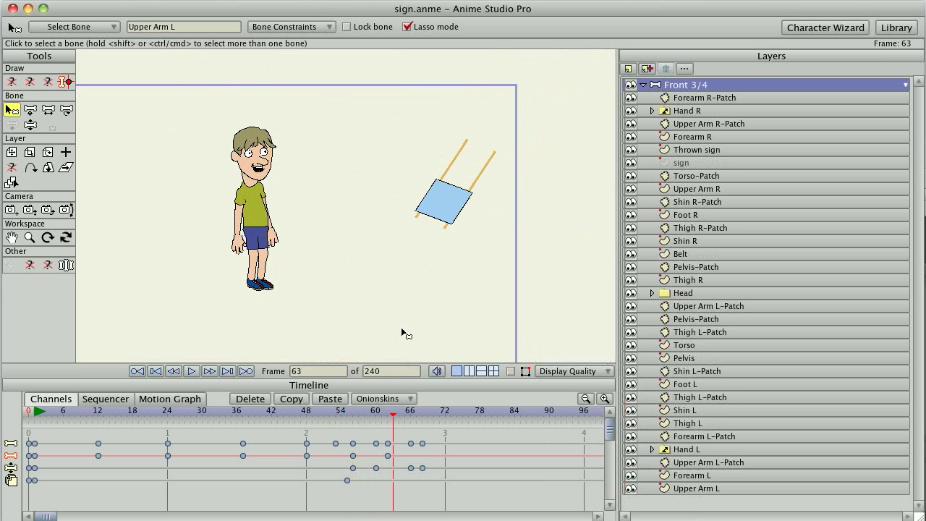
# Step: Play the animation twice from frame 0 to review the character's throw, the sign's flight and the arms lowering
pyautogui.click(156, 371)
pyautogui.scroll(5, 410, 301)
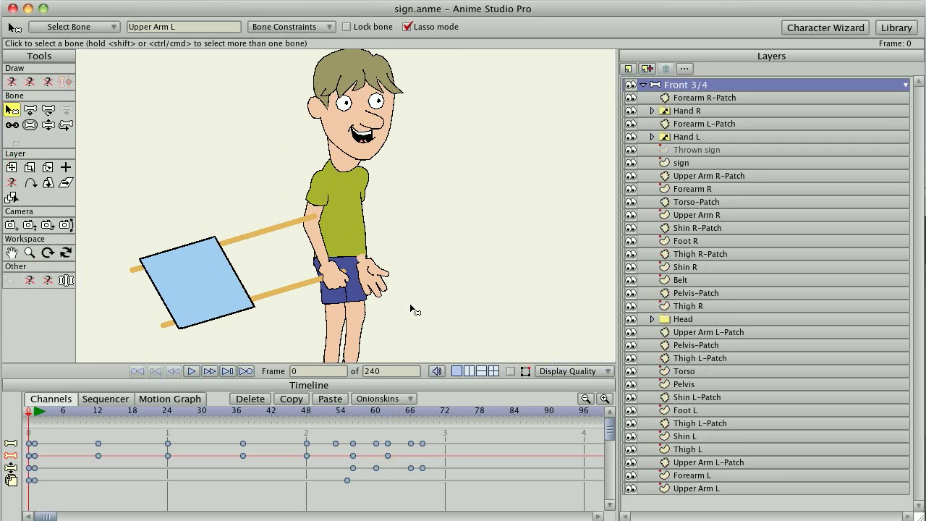
pyautogui.press('space')
pyautogui.scroll(-5, 378, 319)
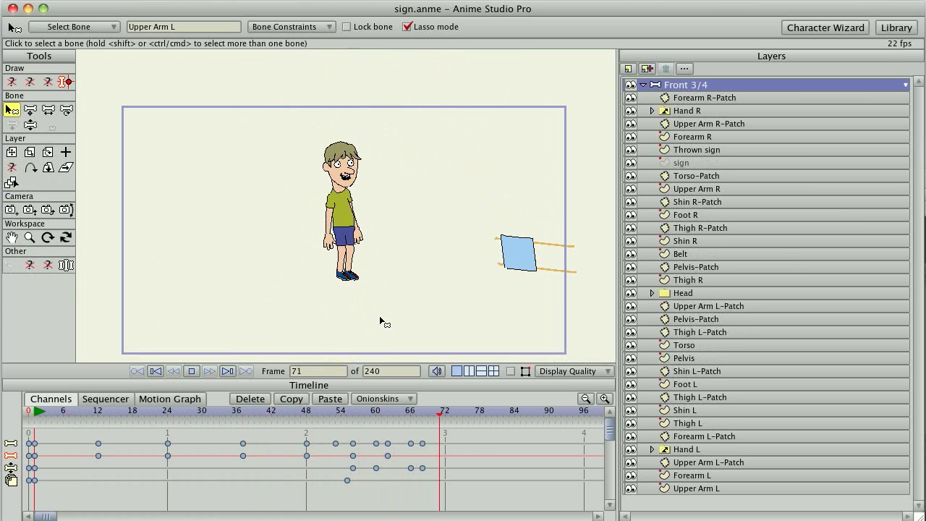
pyautogui.scroll(2, 379, 315)
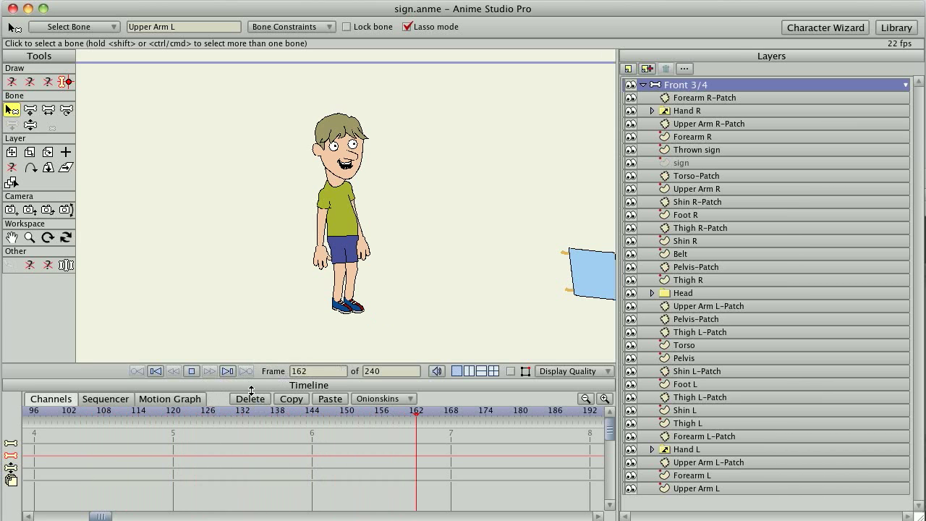
pyautogui.click(193, 371)
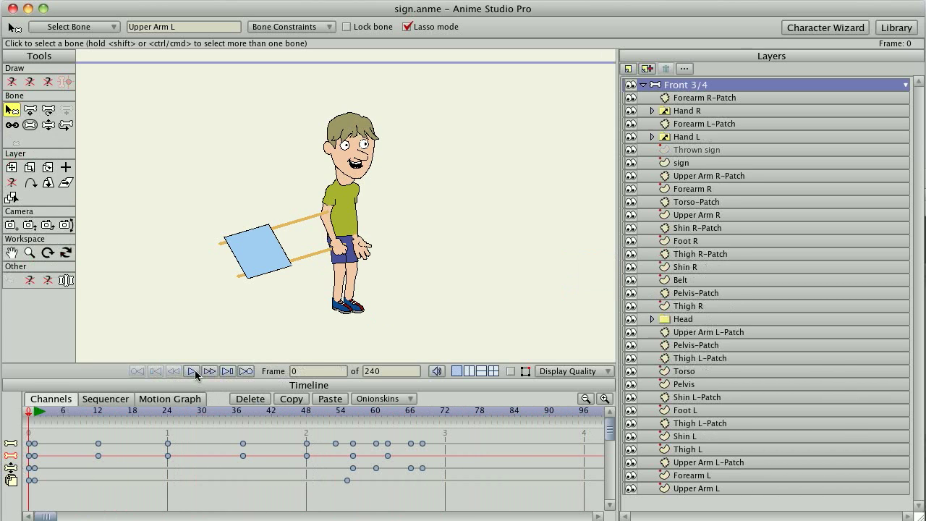
pyautogui.click(194, 371)
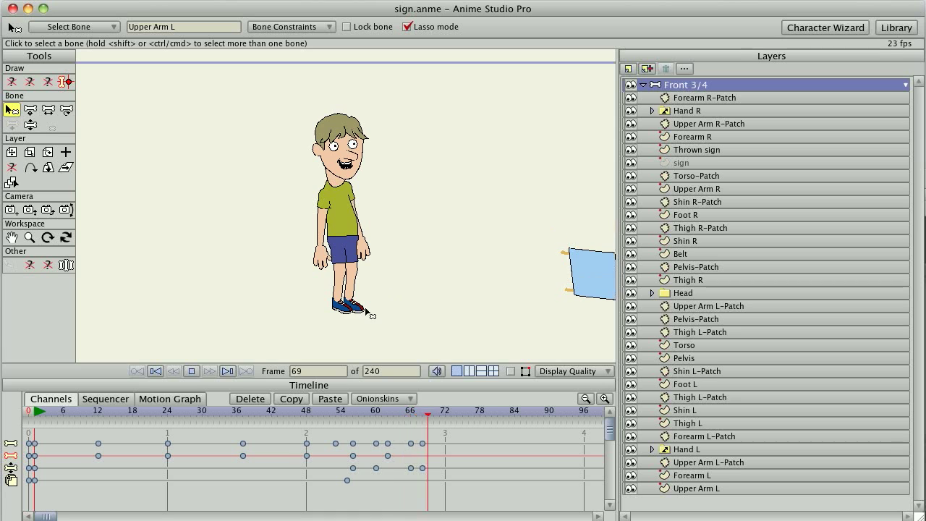
pyautogui.click(192, 371)
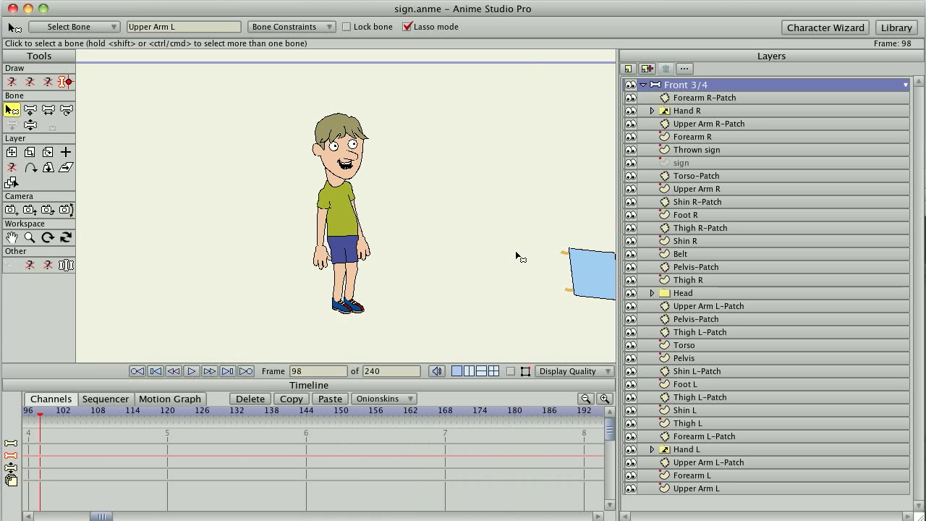